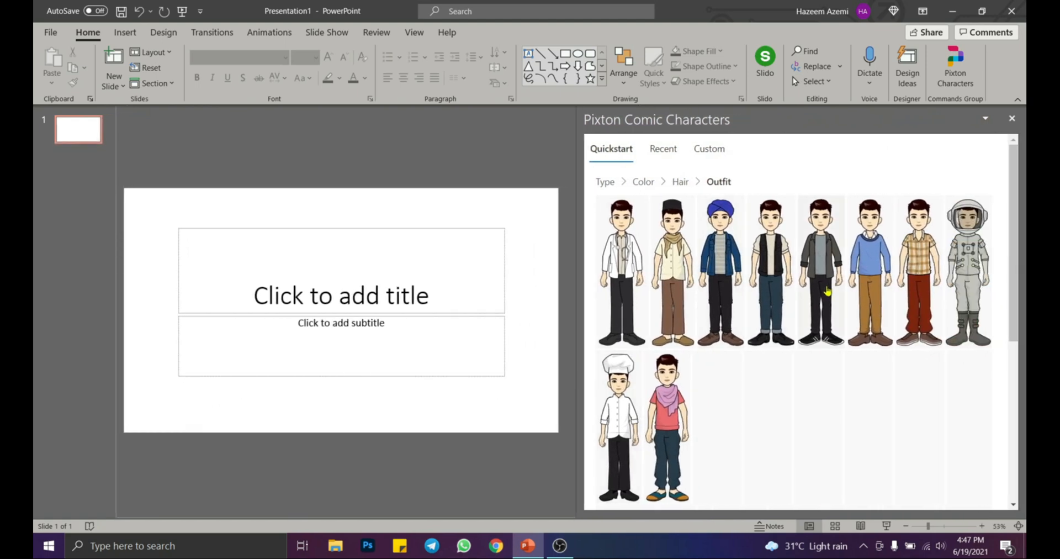
Step: Browse the male character's outfits and choose the white doctor's coat with stethoscope and black trousers
scroll(782, 349, down, 5)
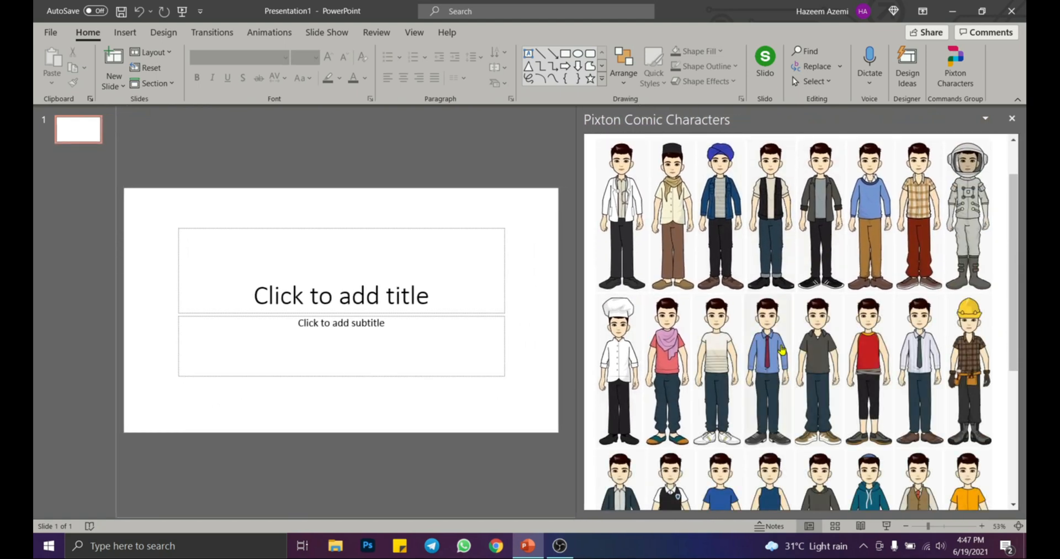
scroll(781, 349, down, 2)
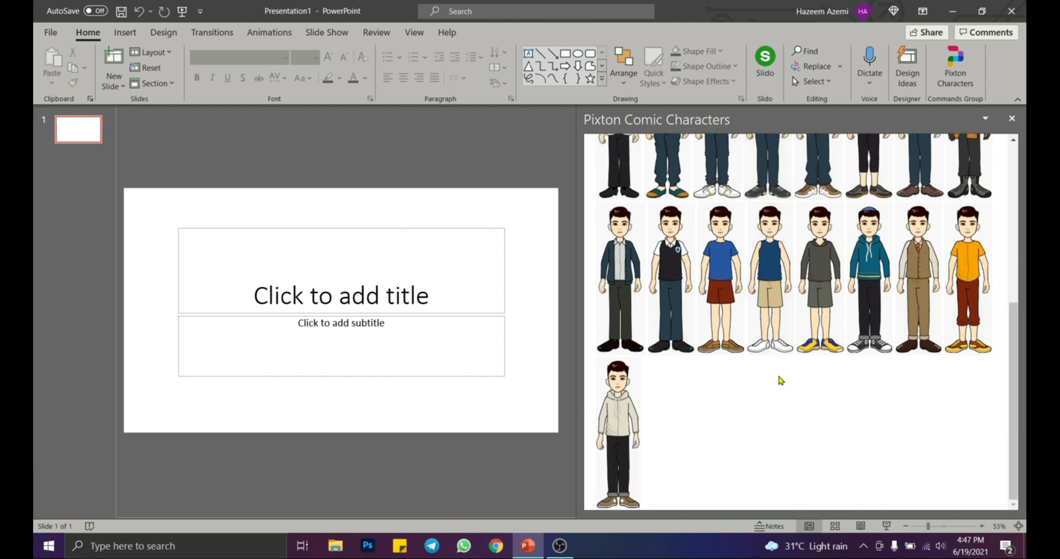
scroll(780, 380, up, 7)
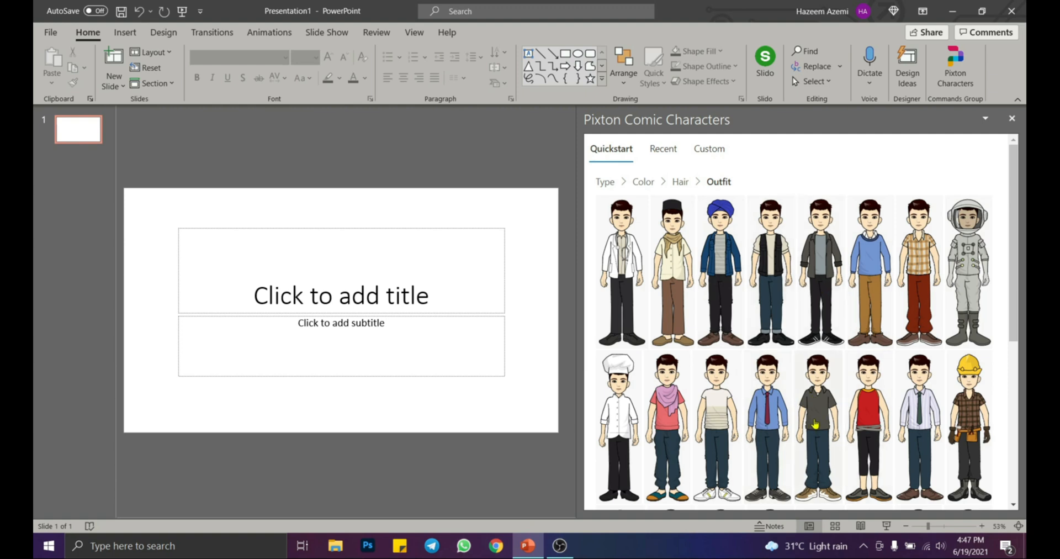
scroll(695, 435, down, 2)
scroll(670, 345, up, 1)
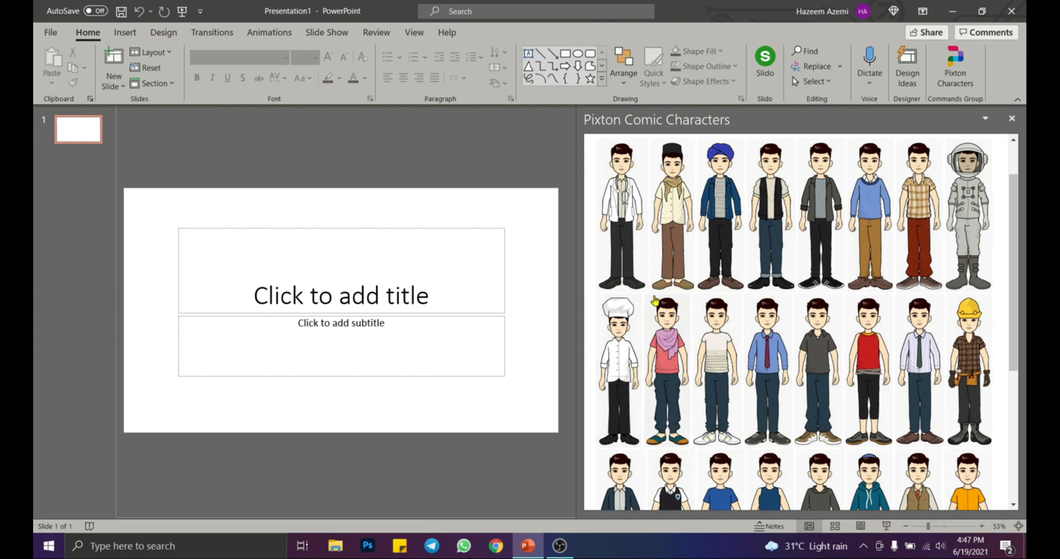
click(626, 203)
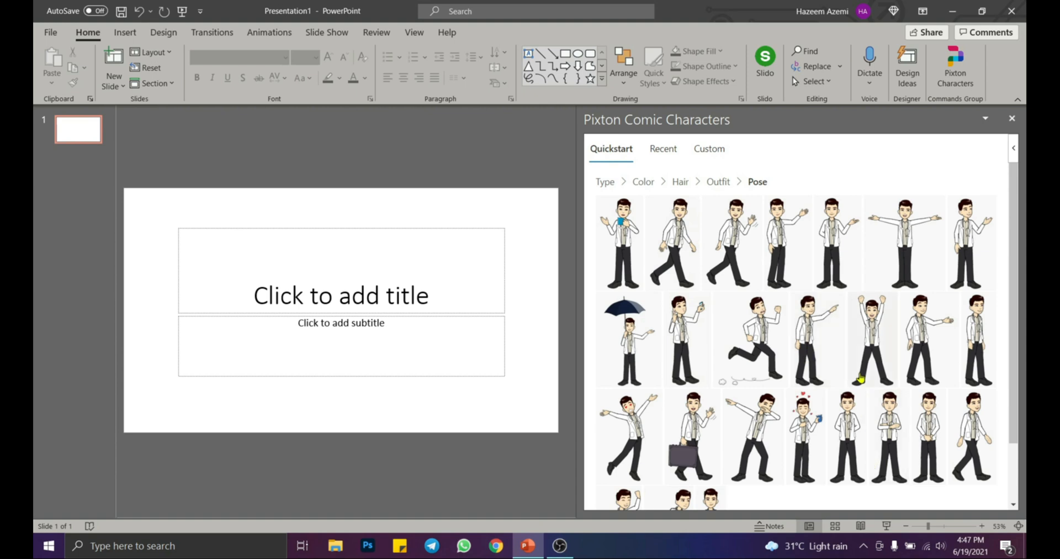
Step: Insert the doctor in the pose with floating hearts and a blue cup onto the slide
scroll(829, 418, down, 2)
scroll(805, 388, up, 2)
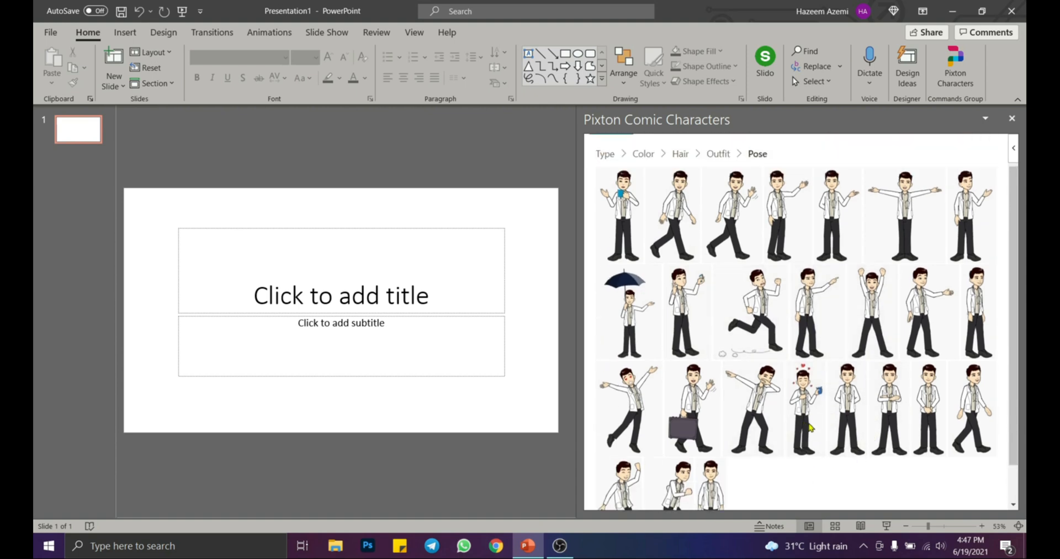
scroll(816, 430, down, 2)
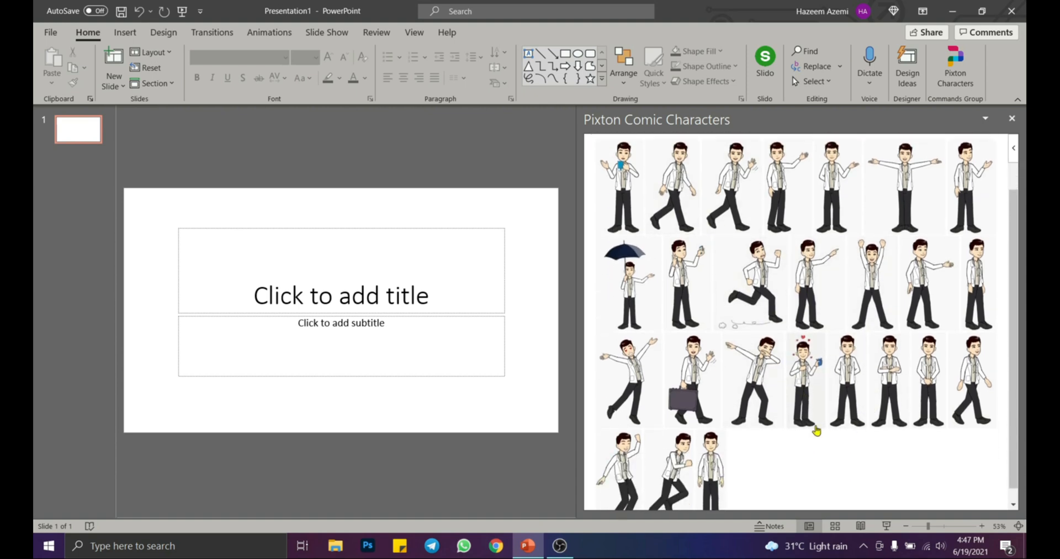
click(807, 381)
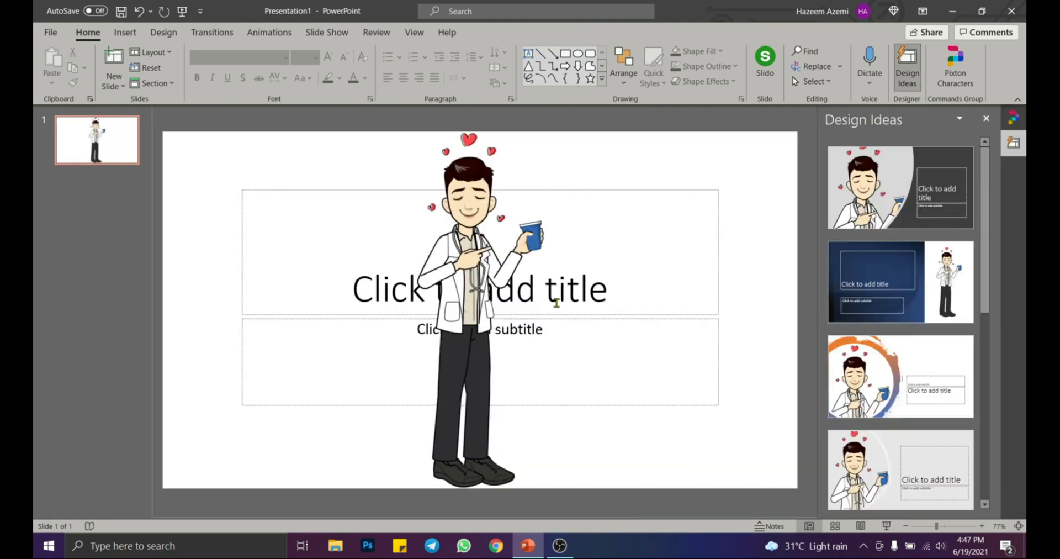
Step: Dismiss the design suggestions, then shrink the hearts-pose doctor slightly and place him at the slide's left side
click(985, 118)
drag(351, 298, 241, 284)
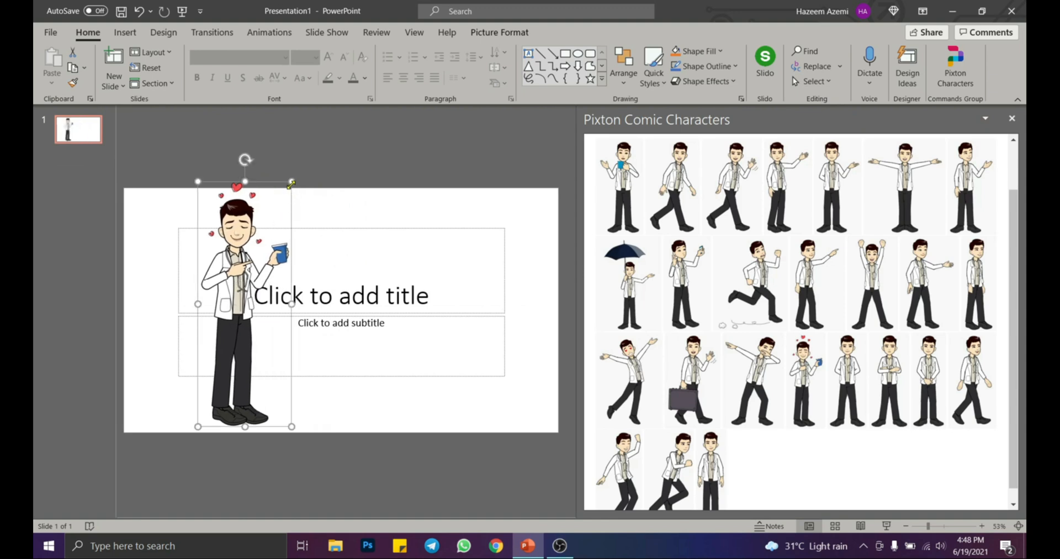
drag(291, 182, 231, 342)
drag(219, 396, 207, 345)
drag(218, 291, 226, 269)
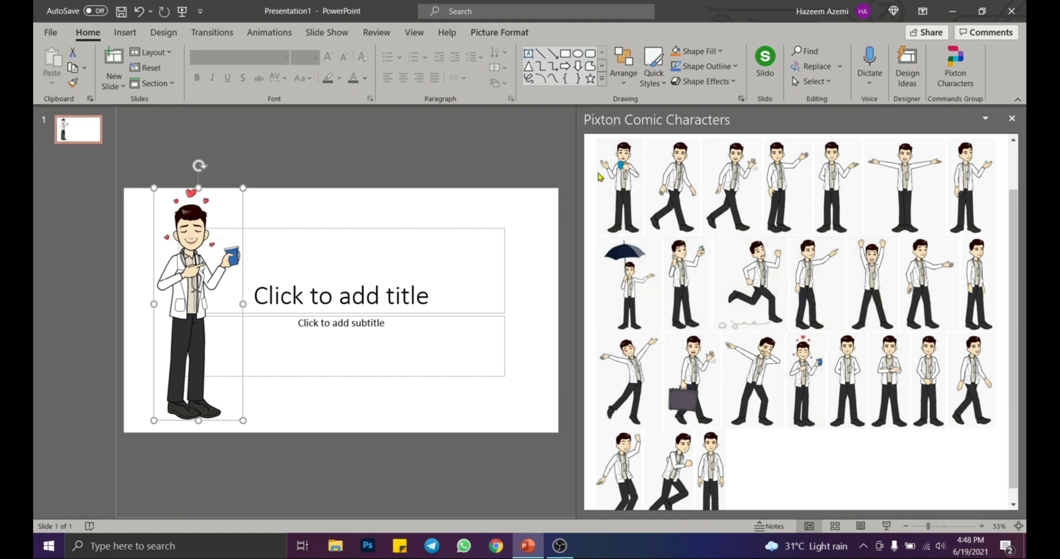
Step: Insert the doctor holding a blue mug with one palm raised, scaled down beside the first character
click(621, 175)
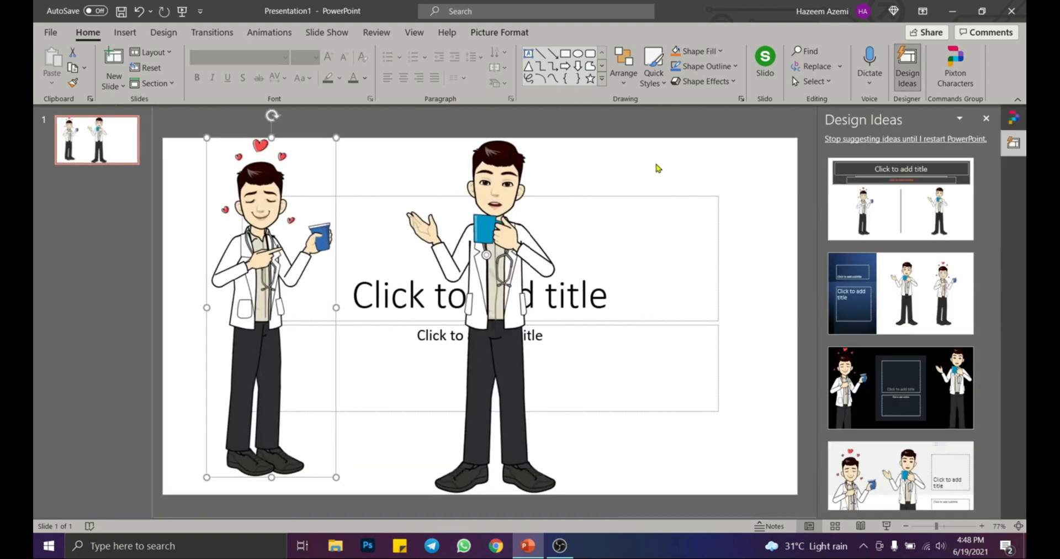
click(894, 139)
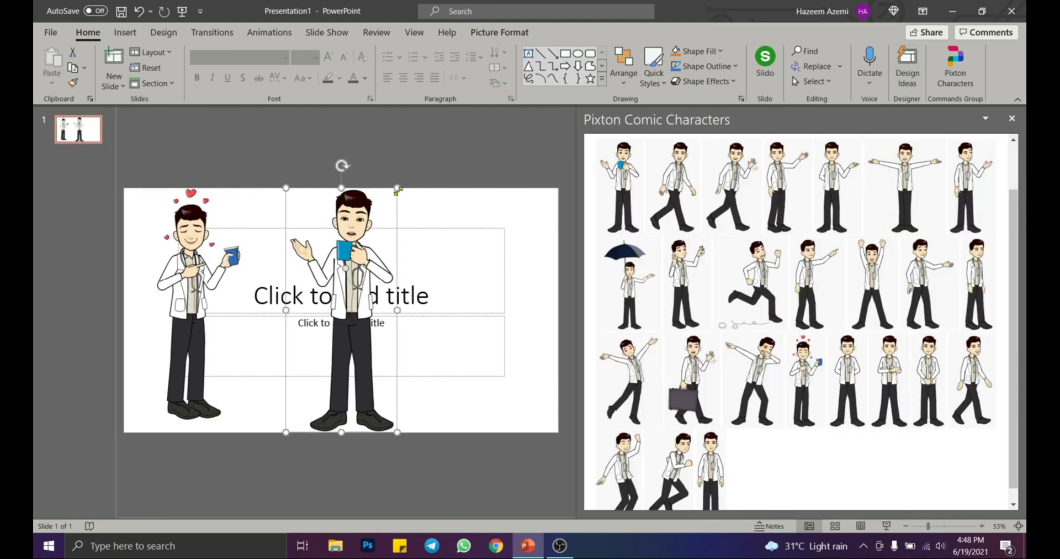
drag(397, 190, 335, 224)
drag(310, 265, 303, 261)
scroll(882, 355, up, 1)
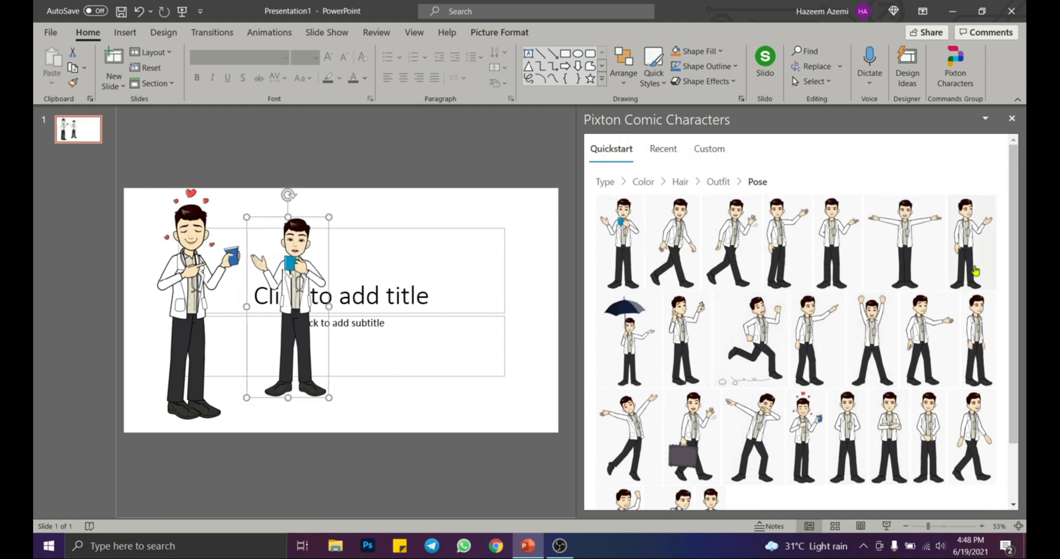
Step: Insert the doctor with both arms spread wide, scaled down at the right side of the slide
click(921, 235)
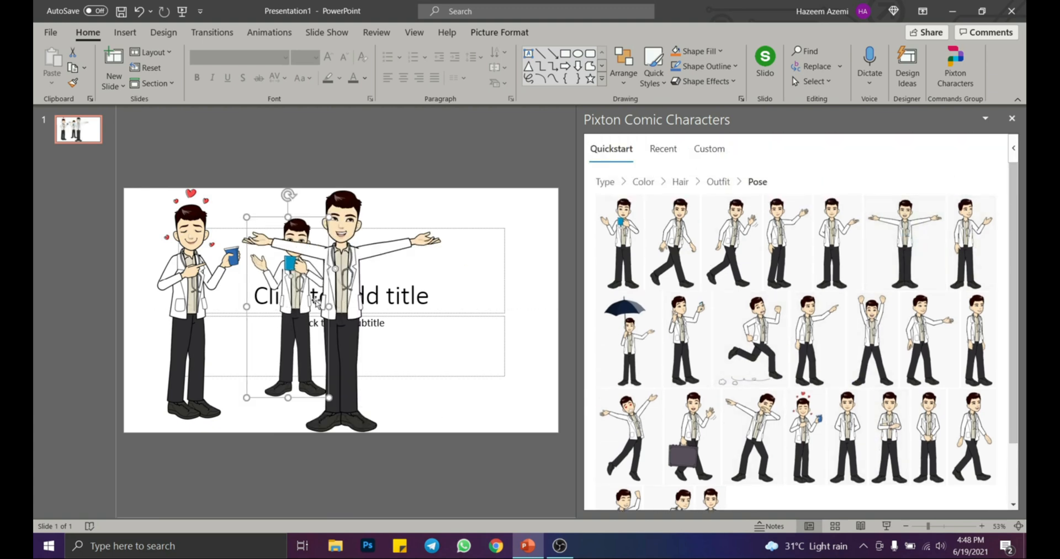
drag(340, 300, 439, 285)
drag(516, 185, 486, 225)
drag(413, 333, 441, 323)
drag(525, 205, 480, 261)
drag(412, 333, 432, 305)
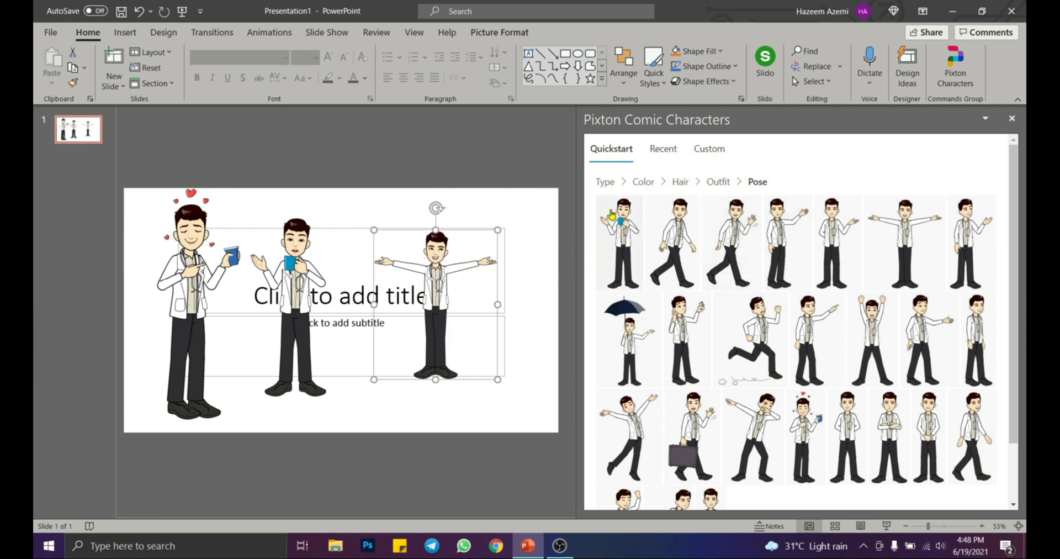
Step: Start a new character with the slim long-haired girl type, ginger hair color and the tied-back wavy hairstyle
click(605, 184)
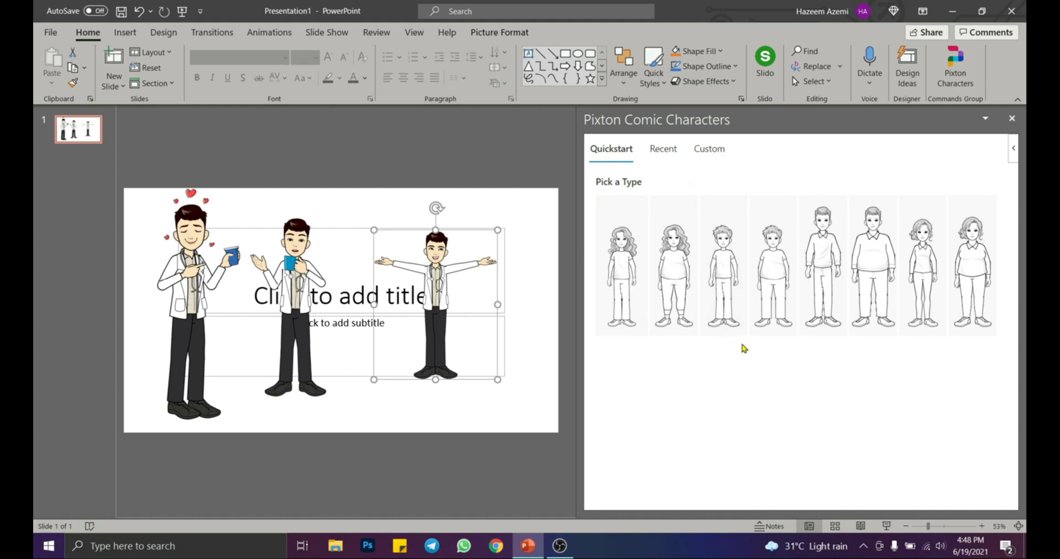
click(629, 283)
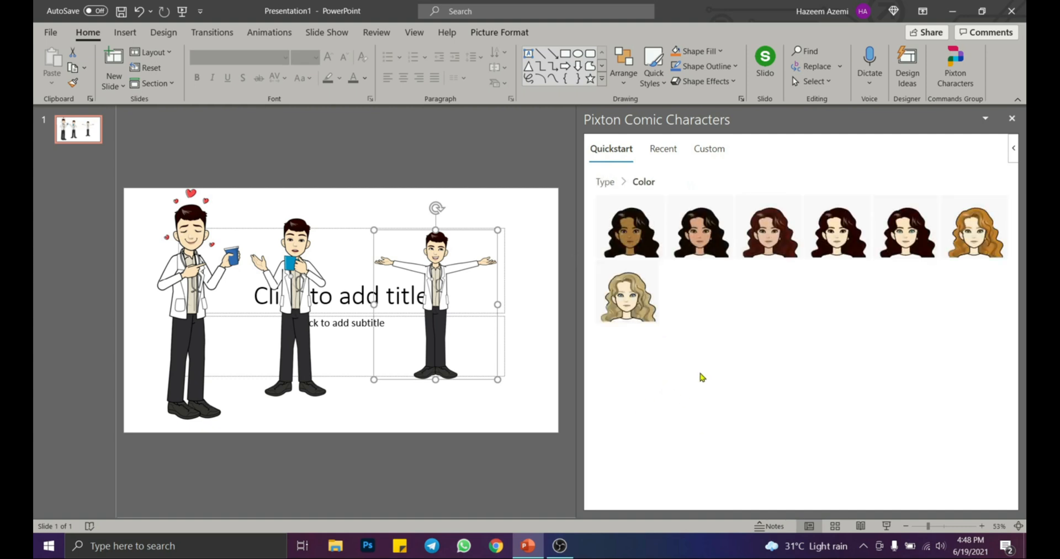
click(956, 247)
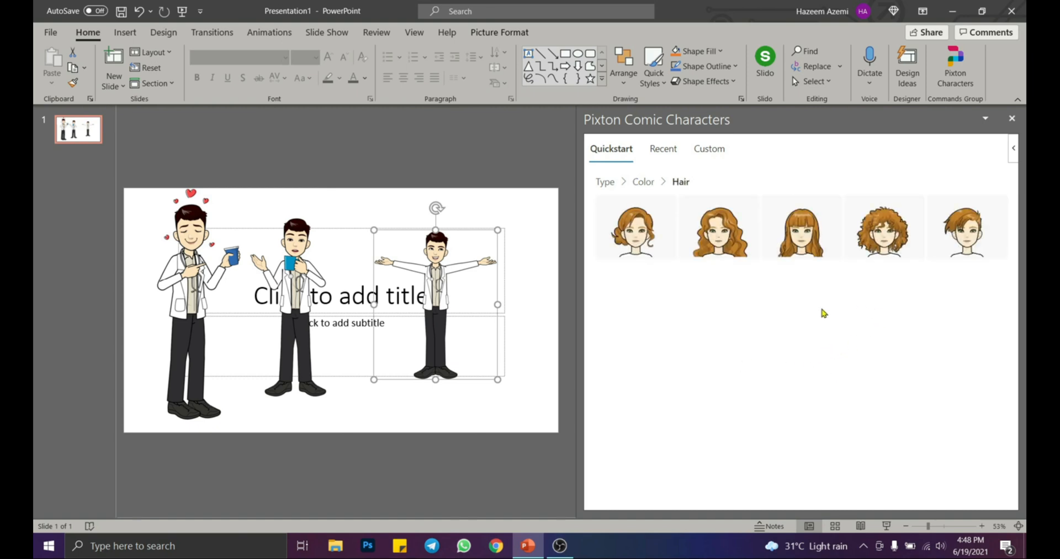
click(648, 257)
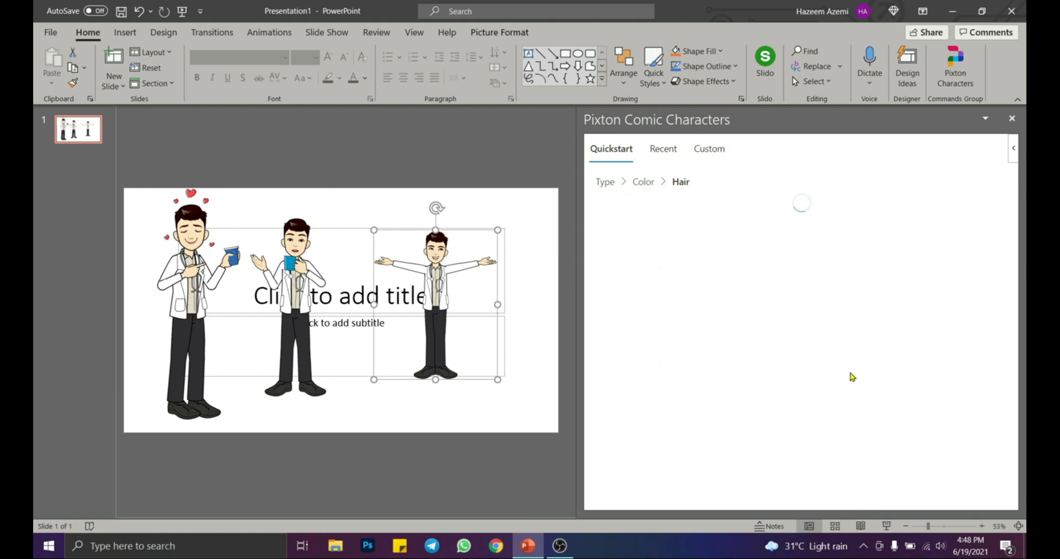
Step: Browse the girl's outfits and choose the dark red hijab with blue jacket and navy trousers
scroll(955, 417, down, 2)
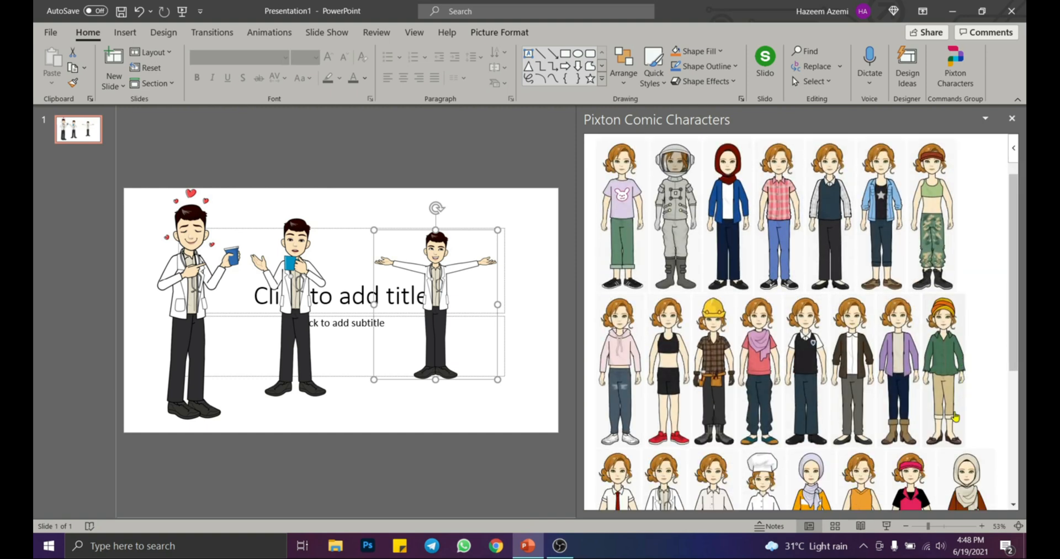
scroll(822, 318, down, 5)
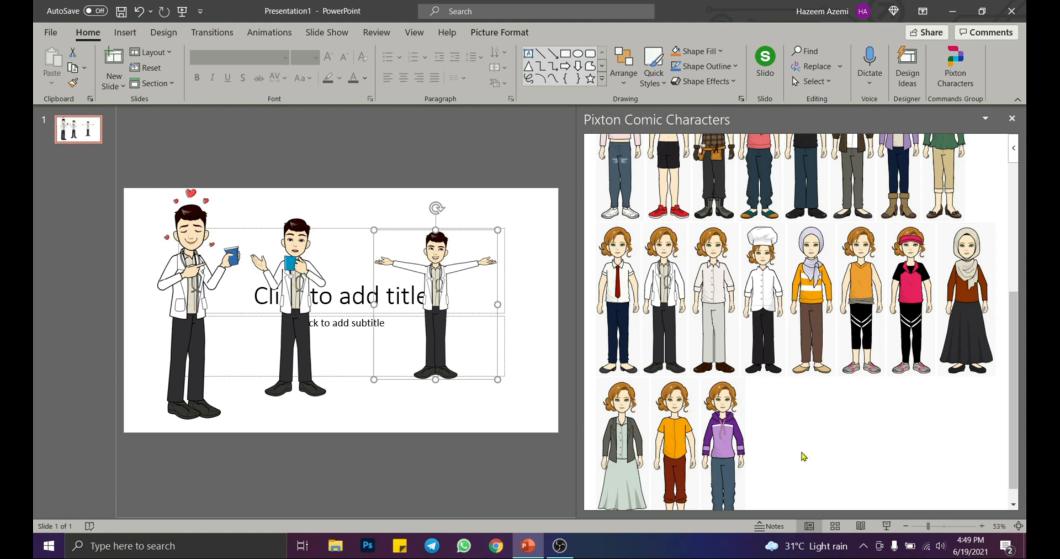
scroll(863, 460, up, 10)
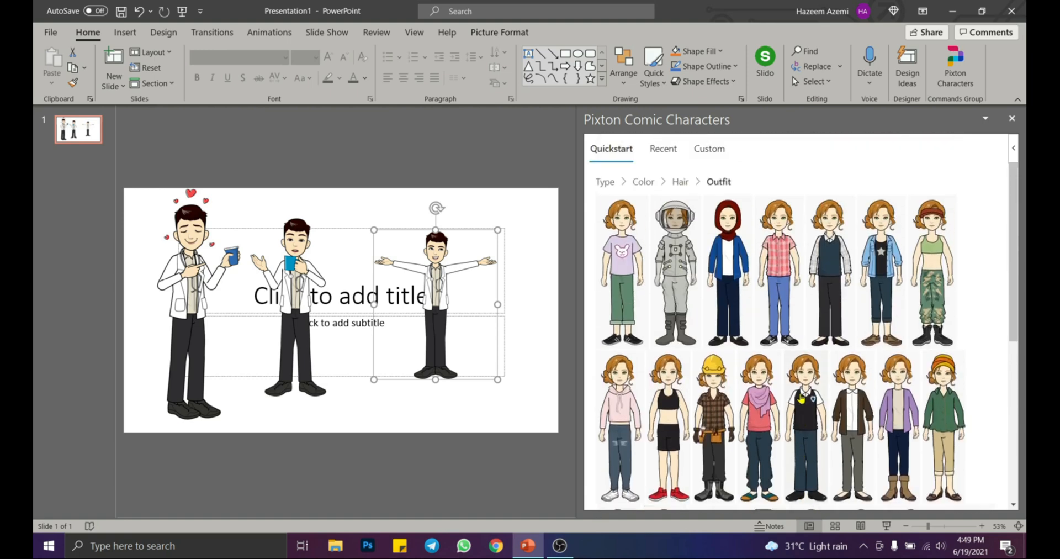
click(730, 261)
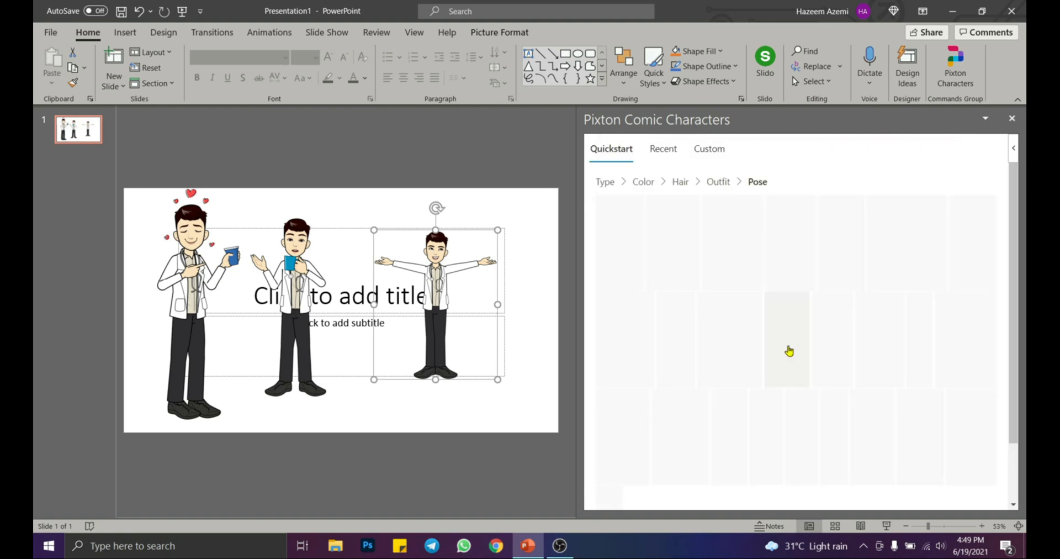
Step: Insert the hijab character in the running pose with dust clouds onto the slide
scroll(793, 342, down, 3)
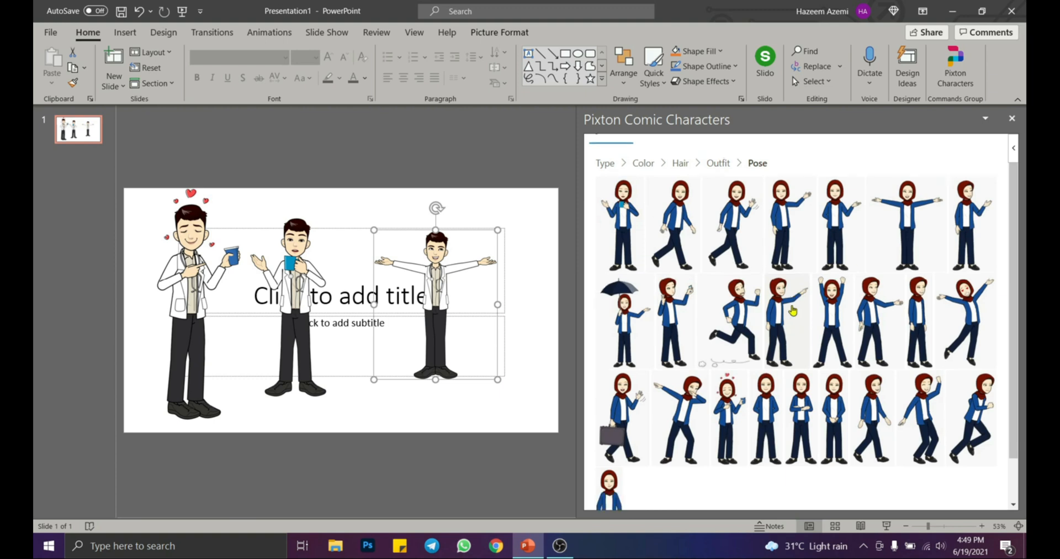
scroll(855, 389, up, 3)
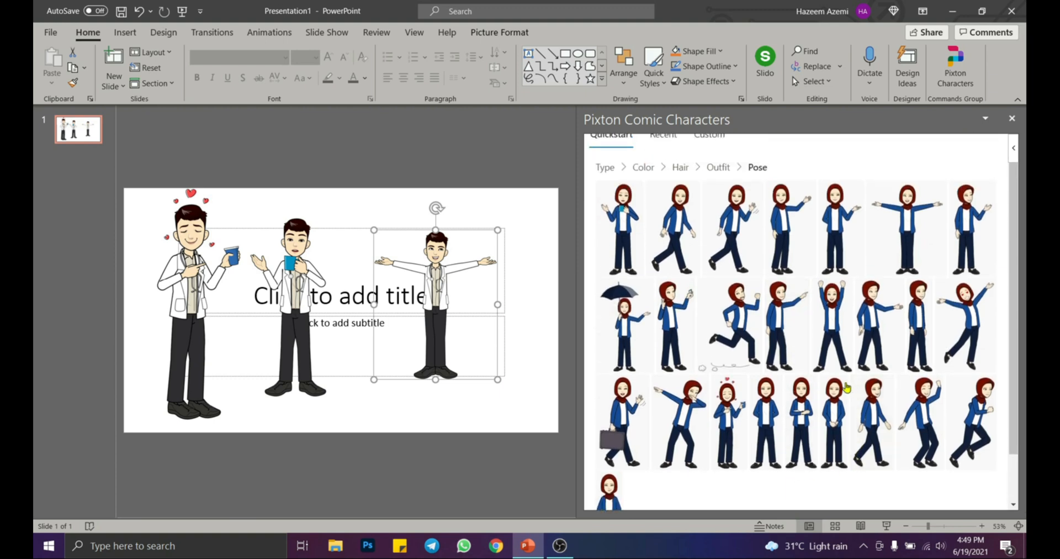
click(745, 327)
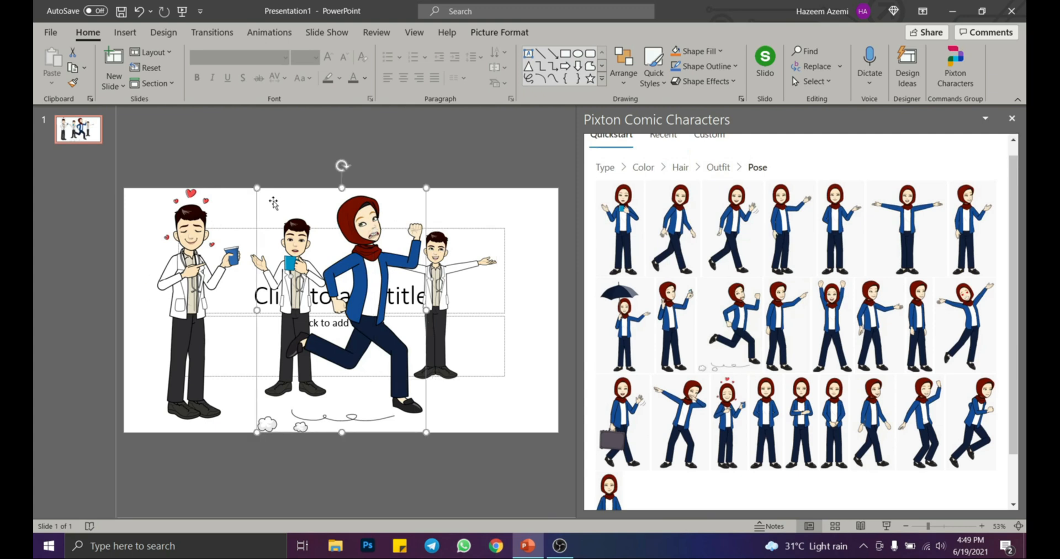
Step: Delete the slide holding all the characters and add a fresh blank title slide
click(148, 211)
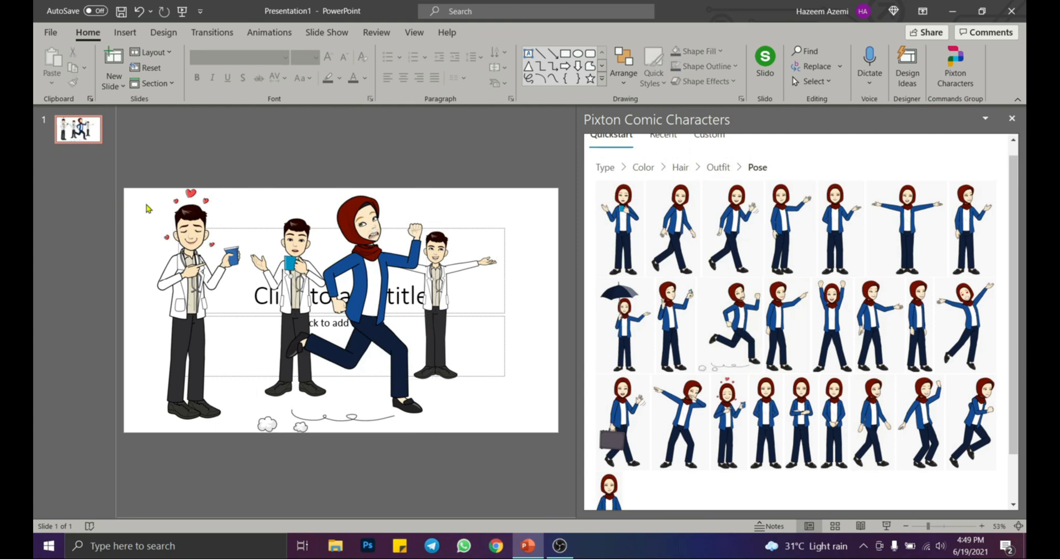
click(88, 134)
key(Delete)
click(358, 307)
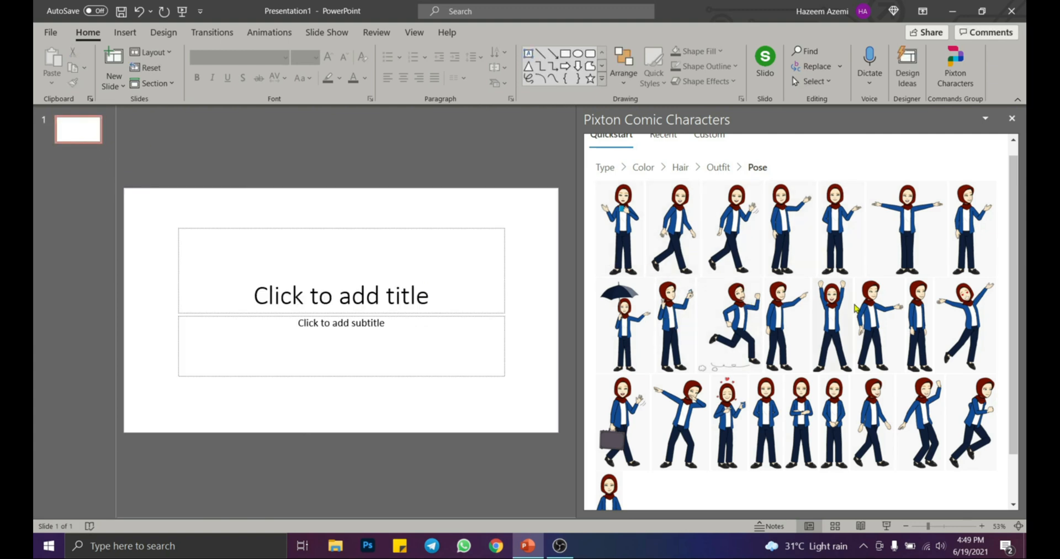
Step: Insert the hijab character holding a blue mug and move her to the left side of the slide
click(619, 231)
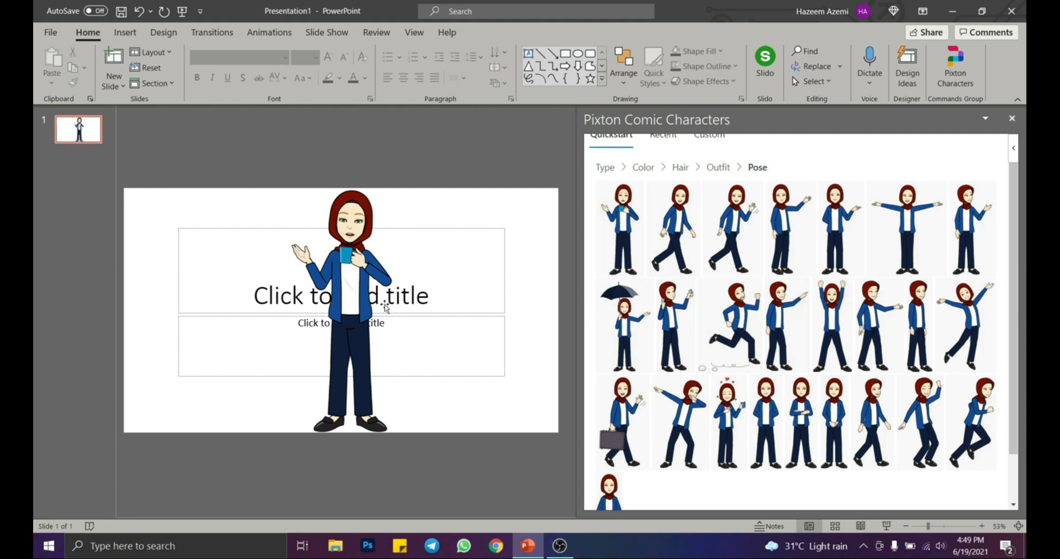
drag(385, 308, 260, 307)
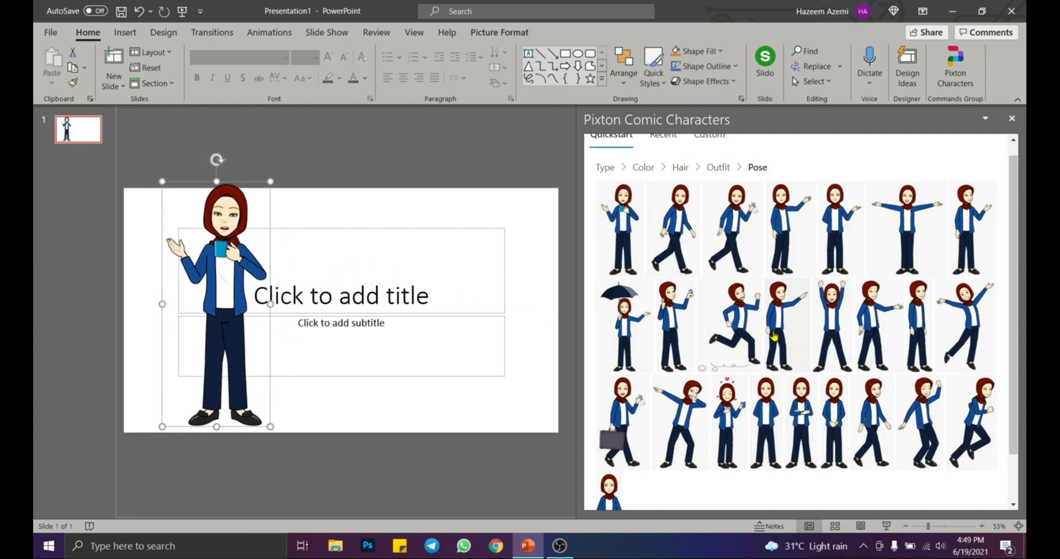
click(456, 297)
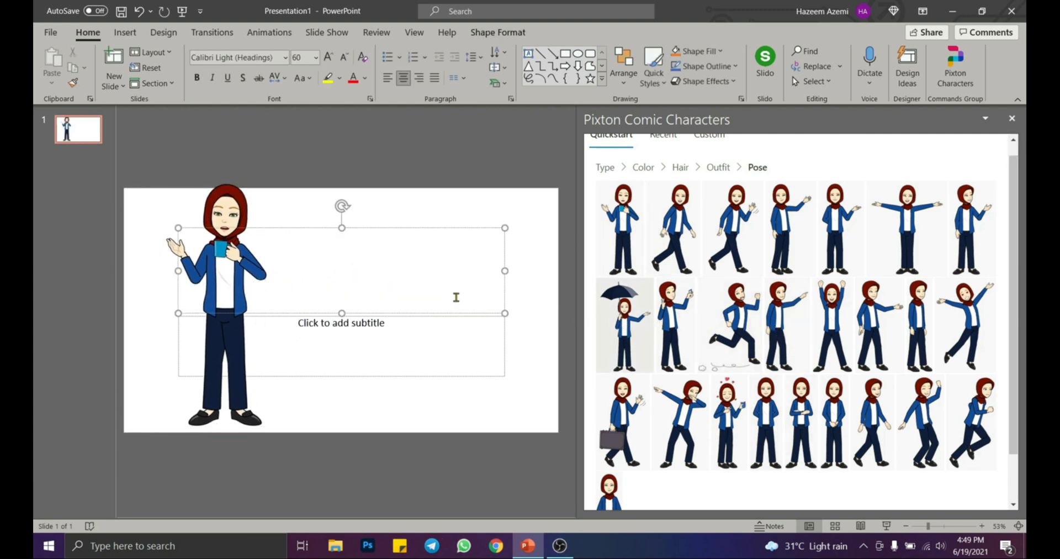
Step: Insert the hijab character in the umbrella pose and in the waving pose with a briefcase
click(622, 330)
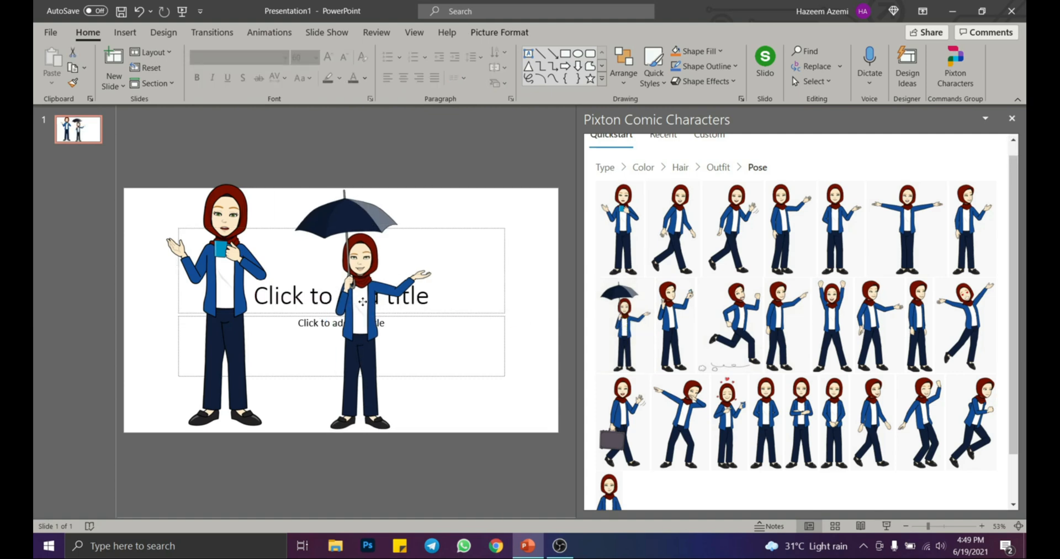
scroll(891, 444, down, 1)
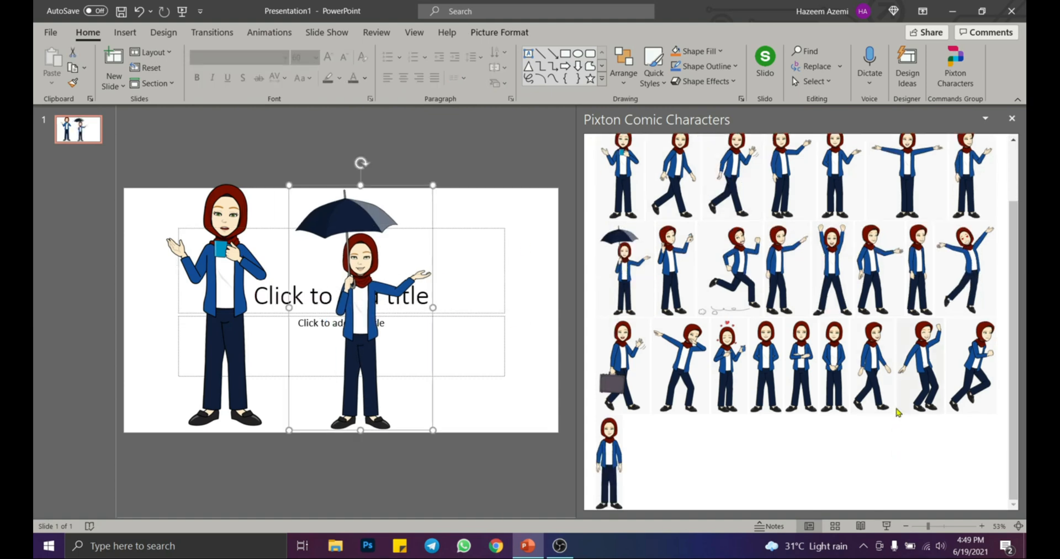
click(625, 373)
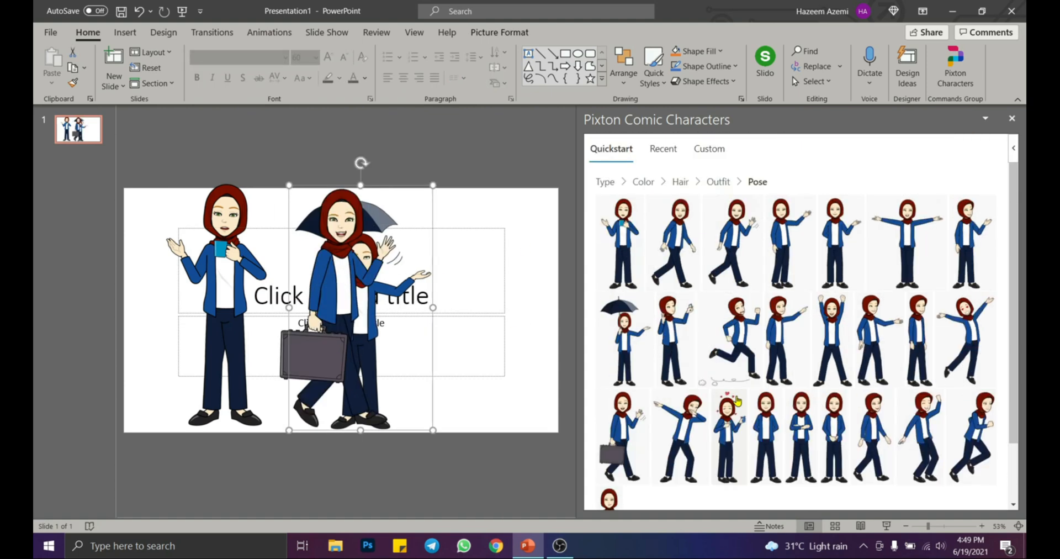
Step: Go back to the outfit choices and pick the light blue denim jacket with the black star T-shirt
click(716, 184)
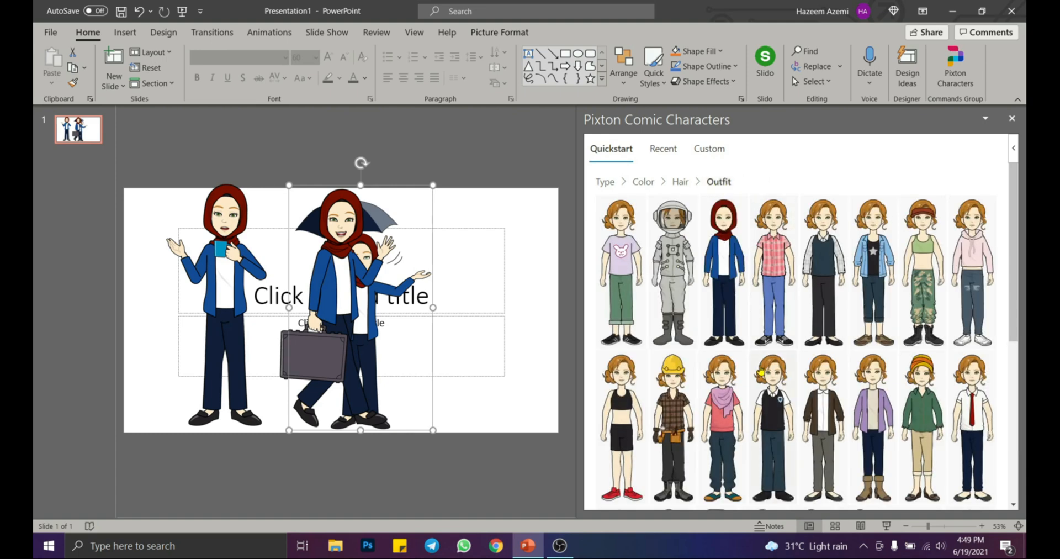
scroll(790, 384, down, 5)
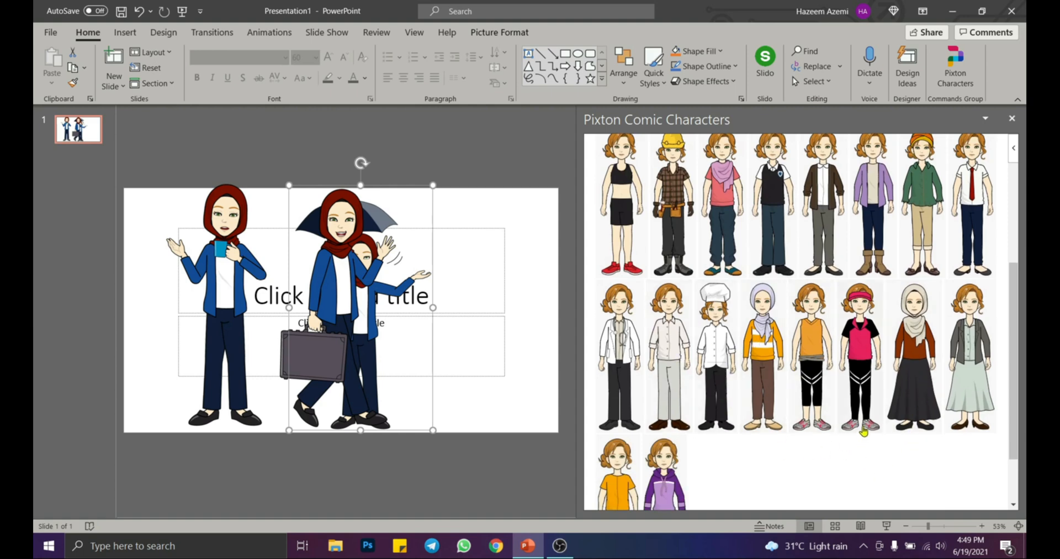
scroll(864, 432, up, 2)
scroll(761, 309, up, 3)
scroll(774, 374, down, 5)
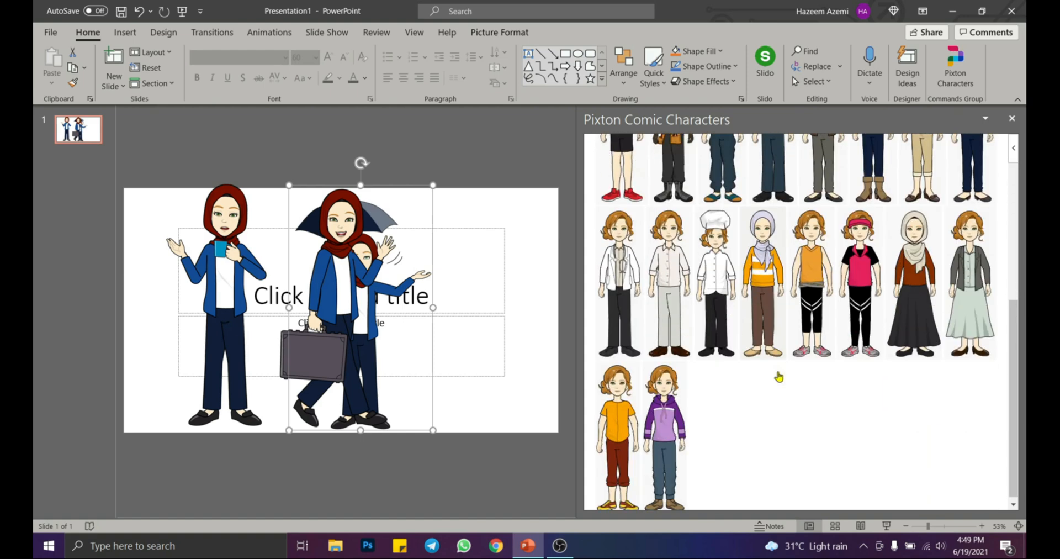
scroll(773, 398, up, 3)
scroll(772, 417, up, 2)
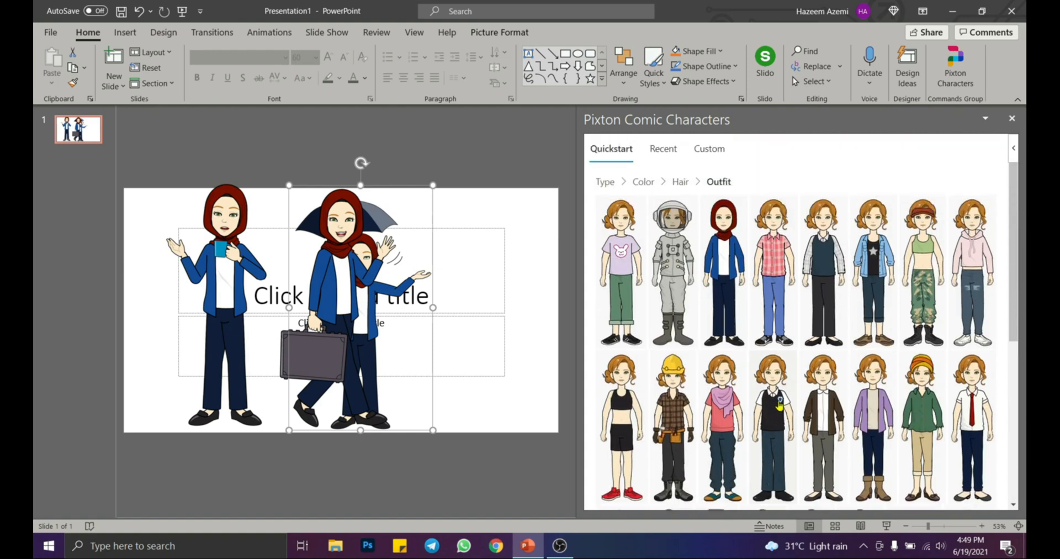
click(875, 258)
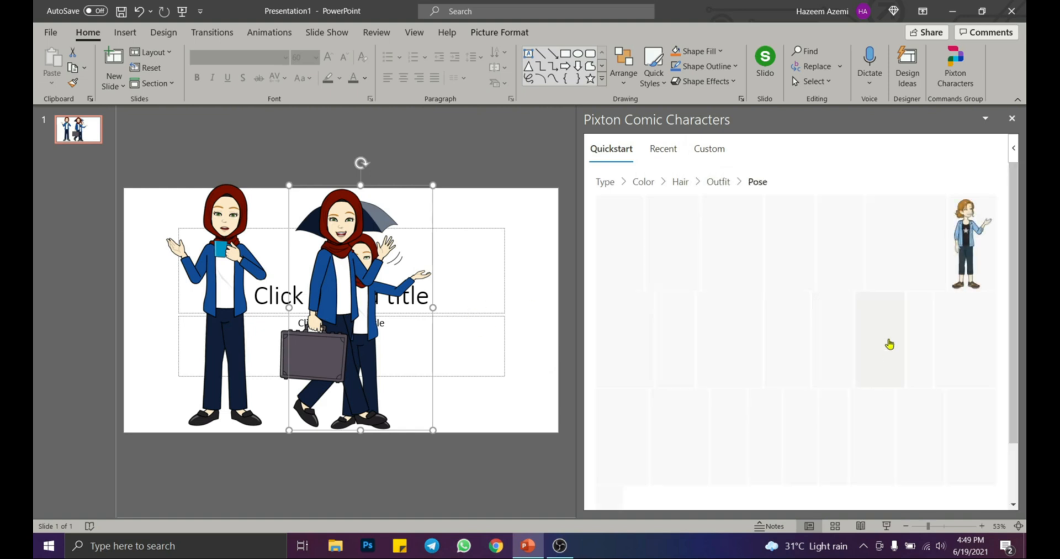
Step: Insert the heart-eyed pose with outstretched arms, shrink it slightly and place it on the right side of the slide
scroll(887, 372, down, 2)
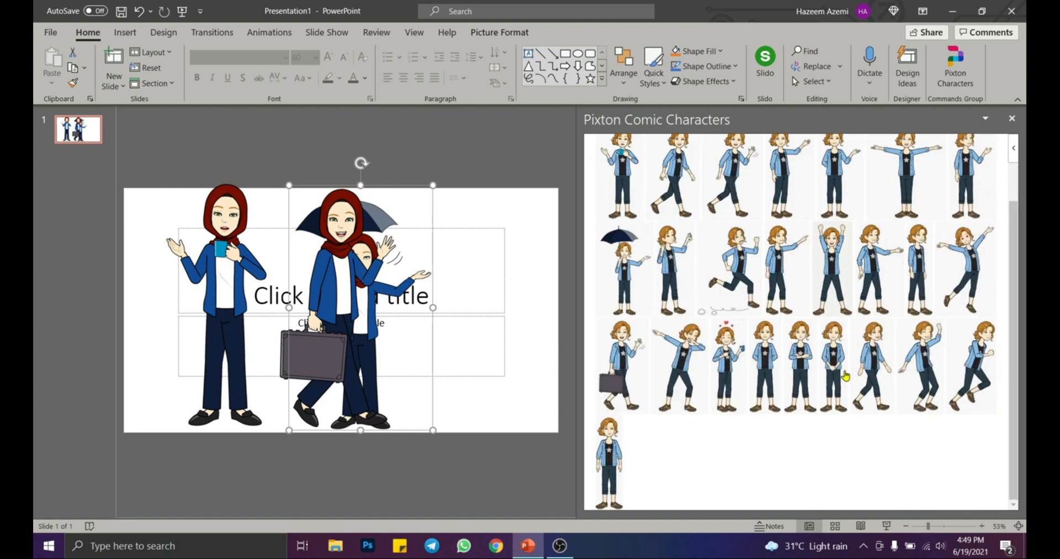
click(944, 272)
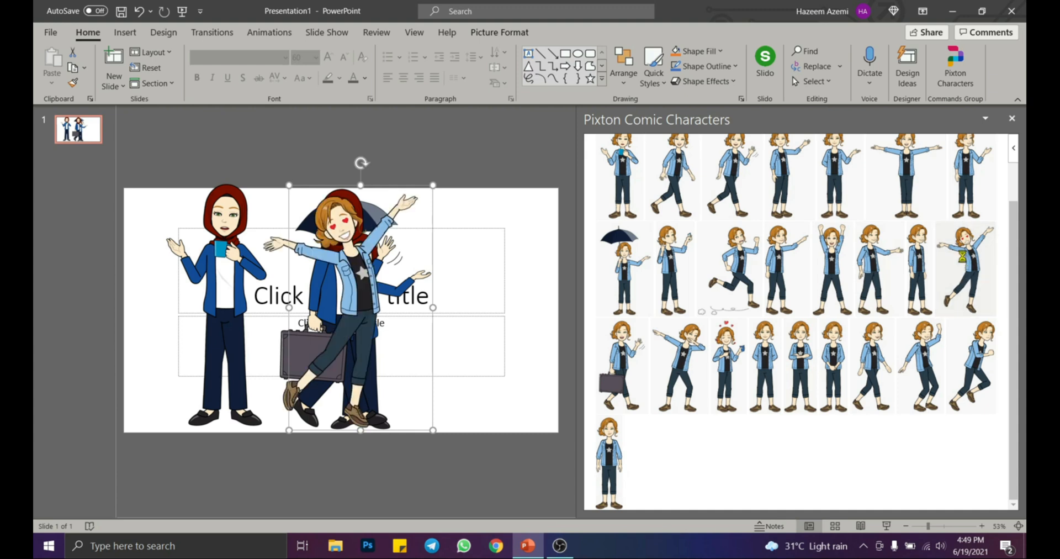
drag(408, 301, 490, 301)
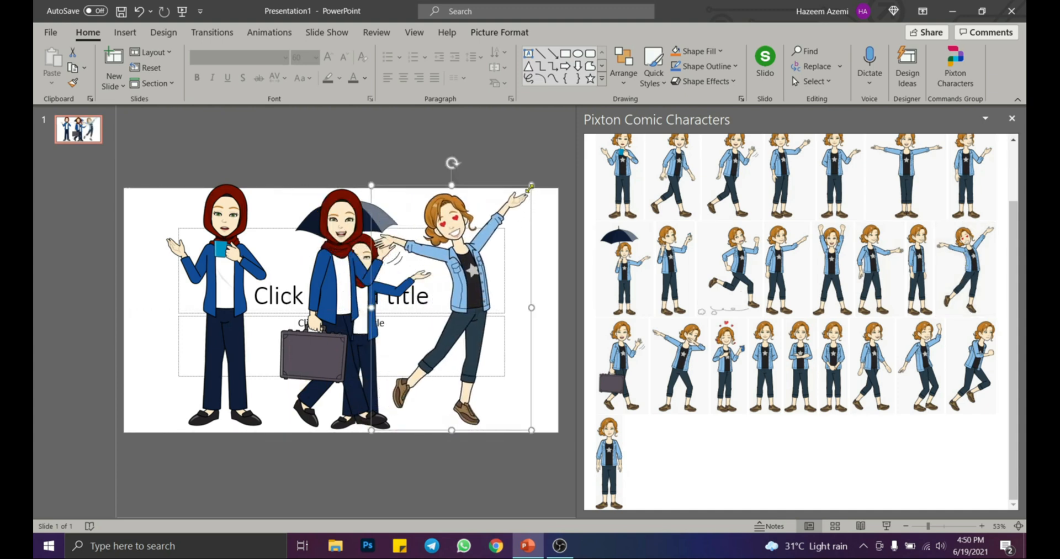
drag(531, 185, 507, 222)
drag(454, 315, 476, 304)
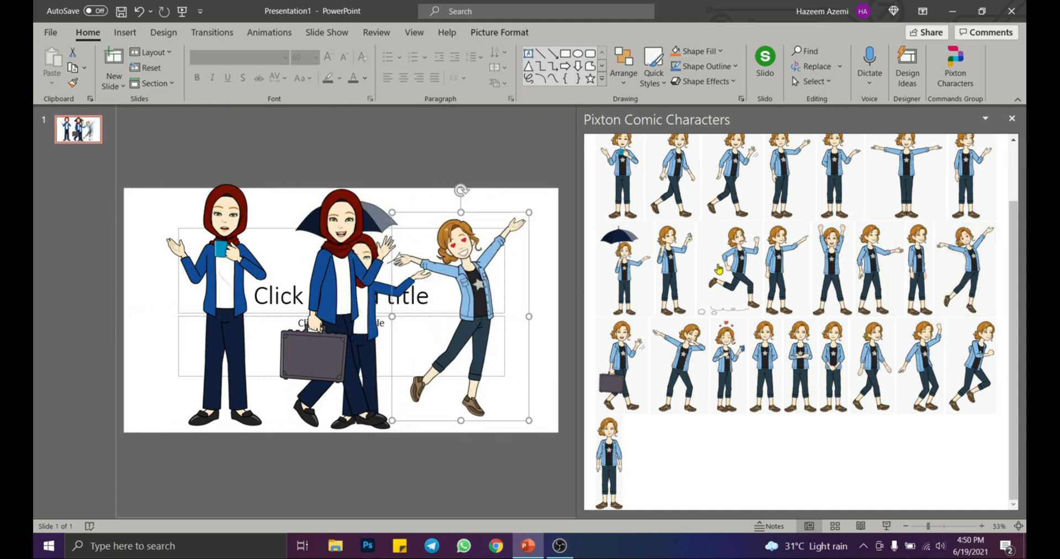
Step: Close the Pixton characters, then shrink the mug-holding character and place her in the slide's upper-left corner
click(1011, 118)
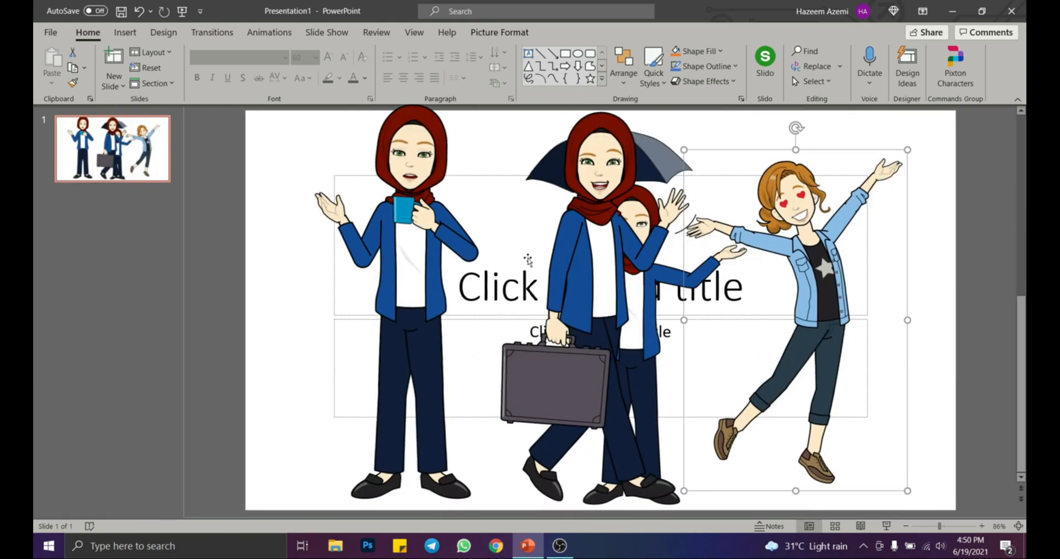
drag(413, 253, 367, 258)
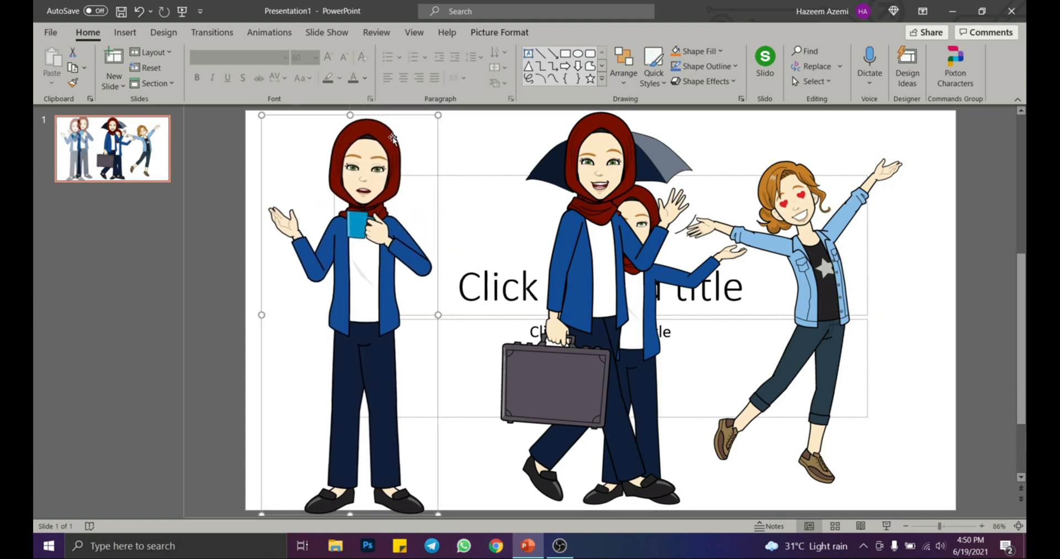
drag(438, 113, 350, 336)
drag(316, 384, 300, 200)
Step: Delete the title placeholder, the waving character with the briefcase and the subtitle placeholder
click(460, 176)
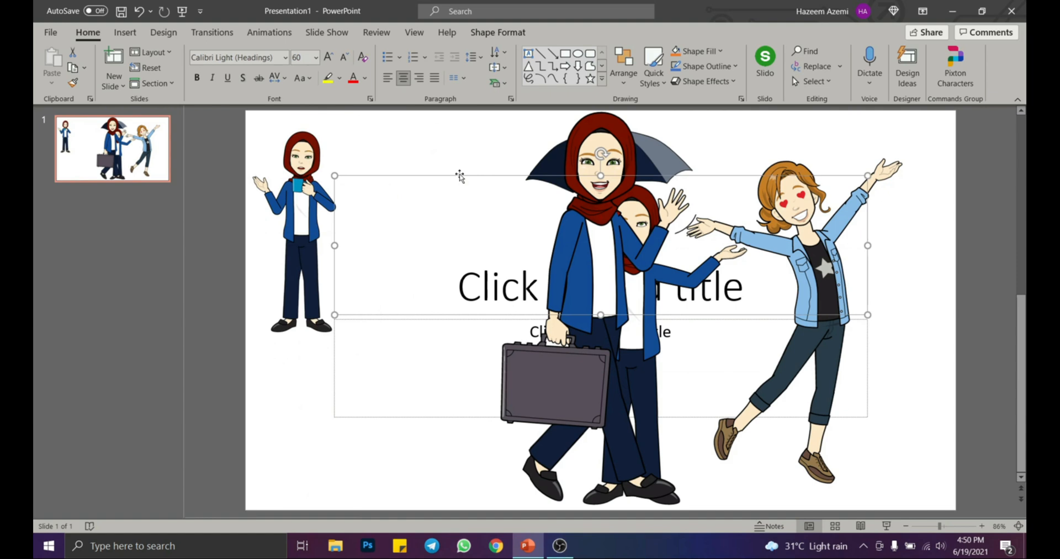
key(Delete)
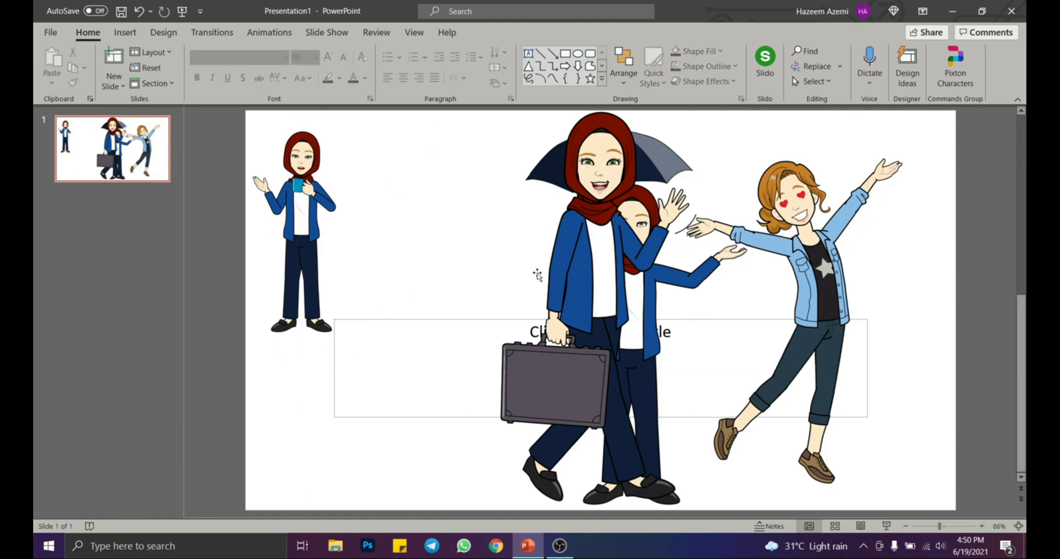
click(509, 320)
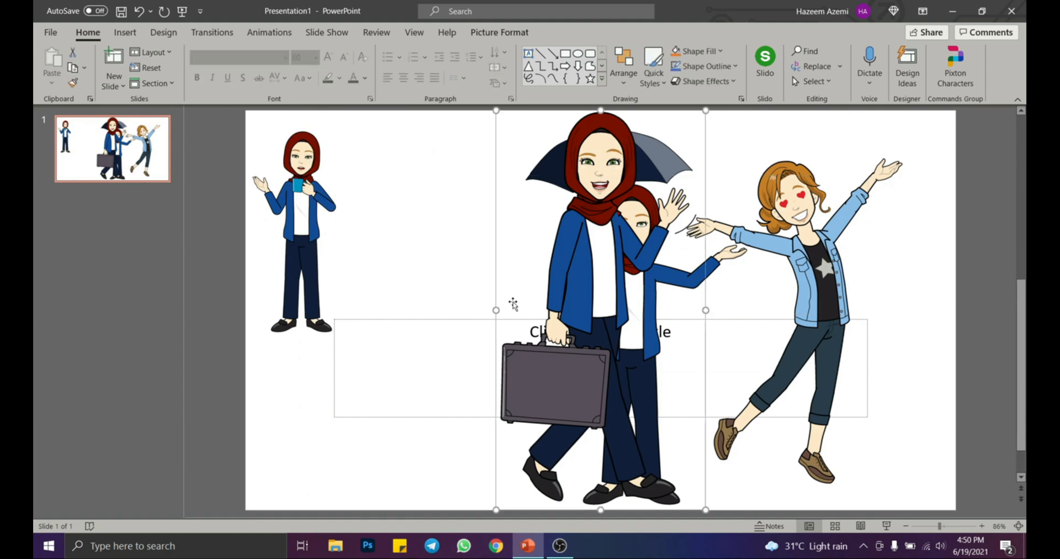
key(Delete)
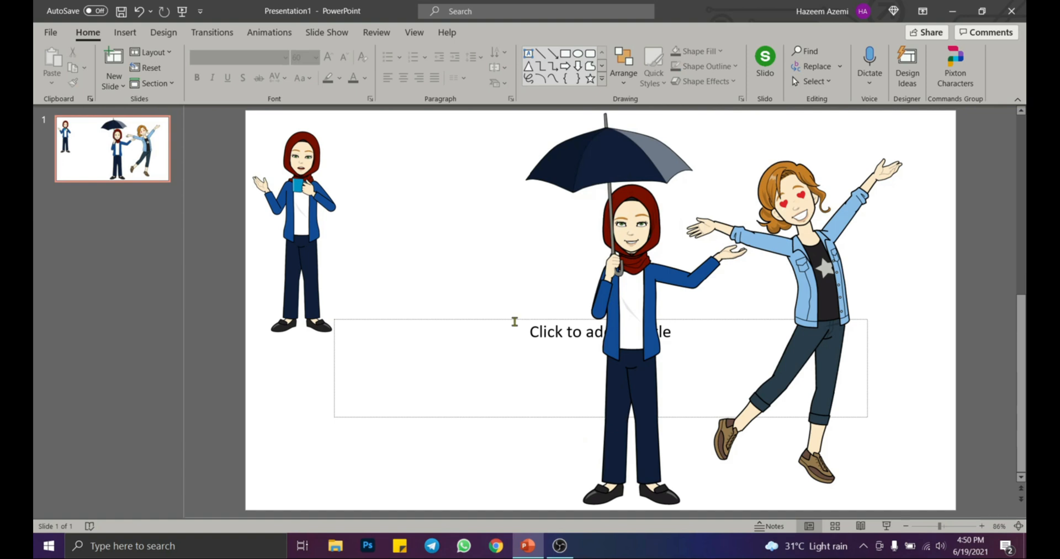
click(514, 321)
key(Escape)
key(Delete)
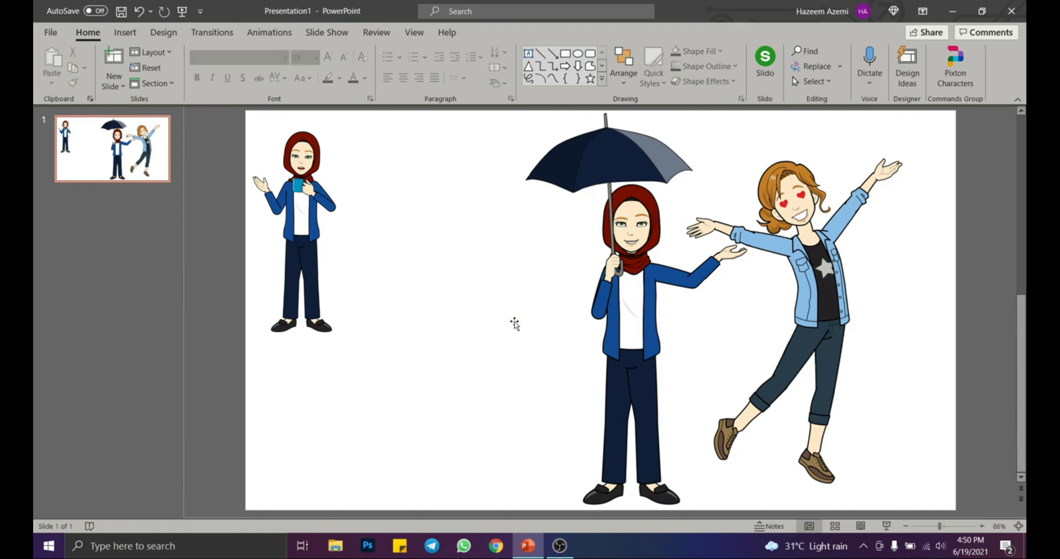
Step: Shrink the character holding the umbrella and move her near the middle of the slide
drag(580, 329, 455, 343)
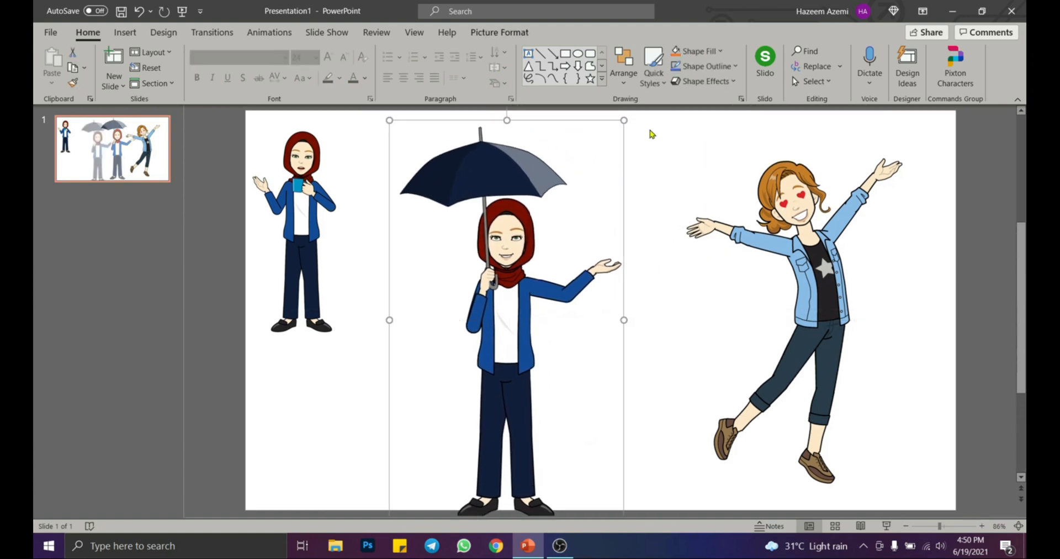
drag(624, 120, 593, 282)
drag(488, 395, 559, 298)
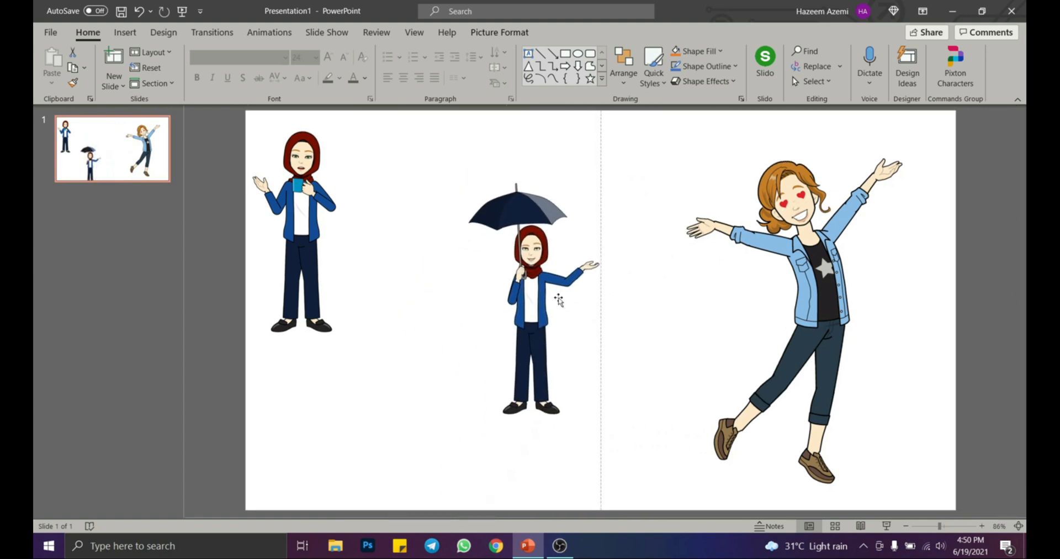
Step: Shrink the heart-eyed character, move it up on the slide's right side and shift the umbrella character slightly right
click(801, 218)
drag(905, 149, 822, 280)
drag(778, 349, 813, 229)
drag(552, 303, 589, 301)
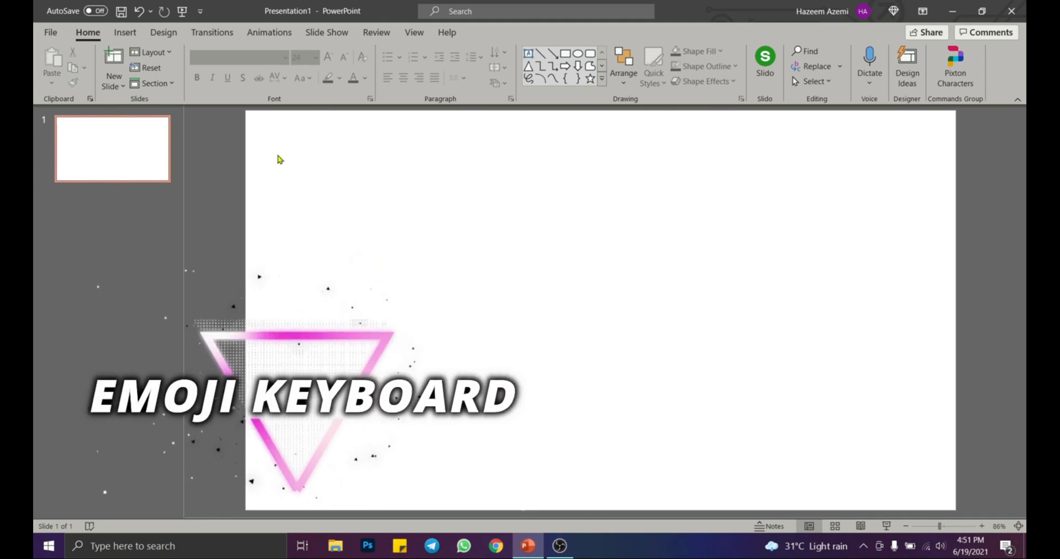
Step: Review the list of already installed Office add-ins and close it
click(136, 36)
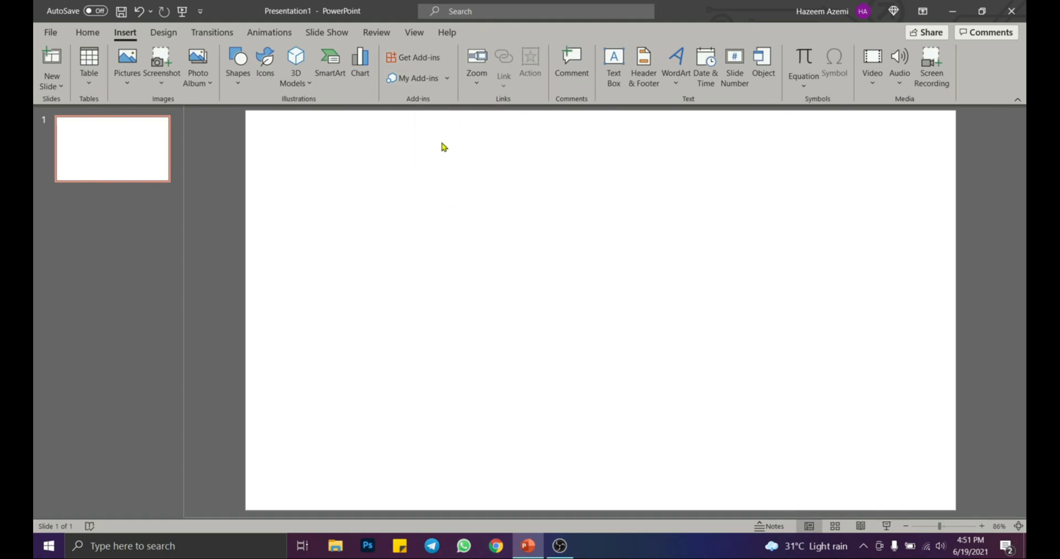
click(414, 78)
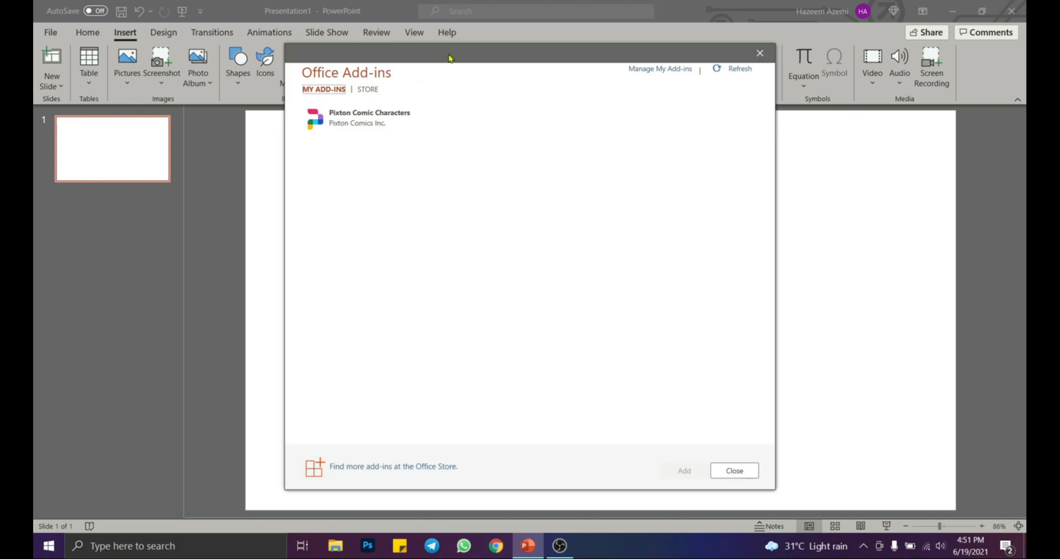
drag(448, 57, 688, 46)
drag(822, 43, 725, 65)
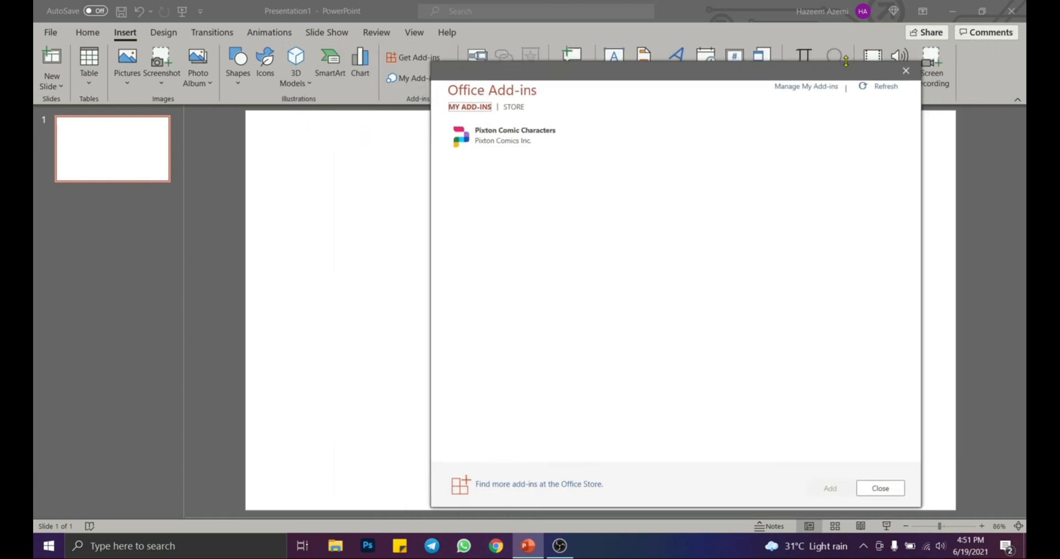
click(908, 69)
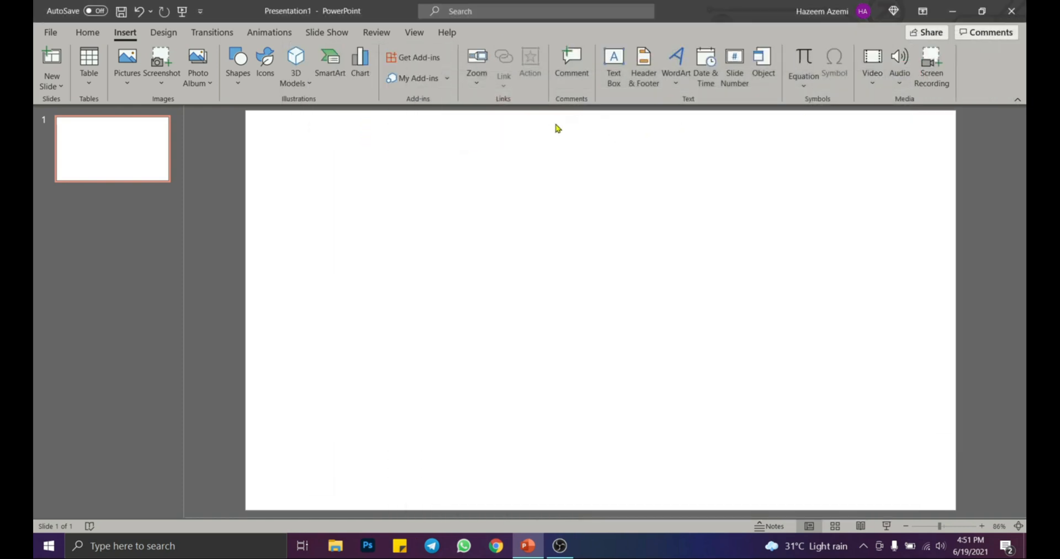
click(416, 84)
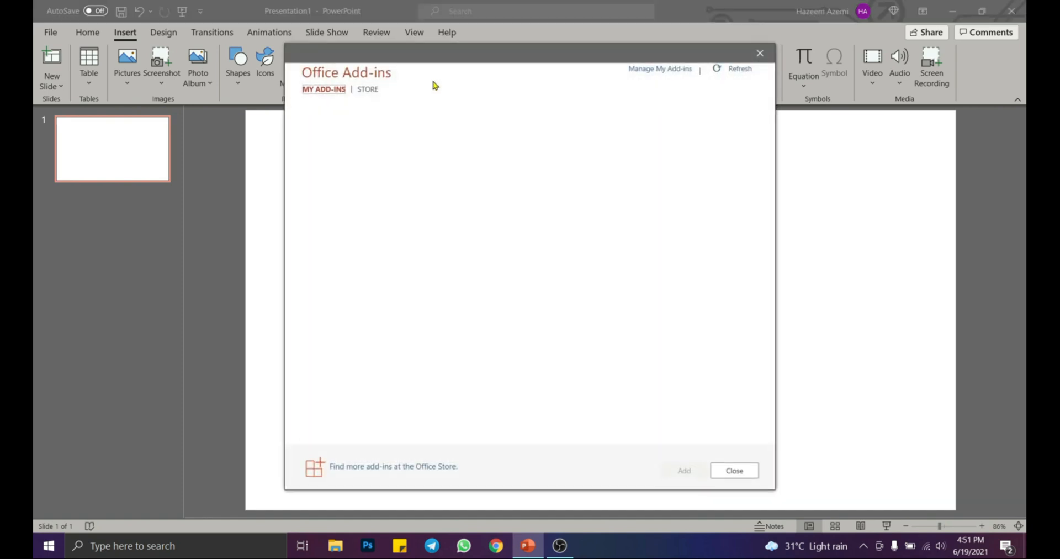
drag(449, 63, 622, 70)
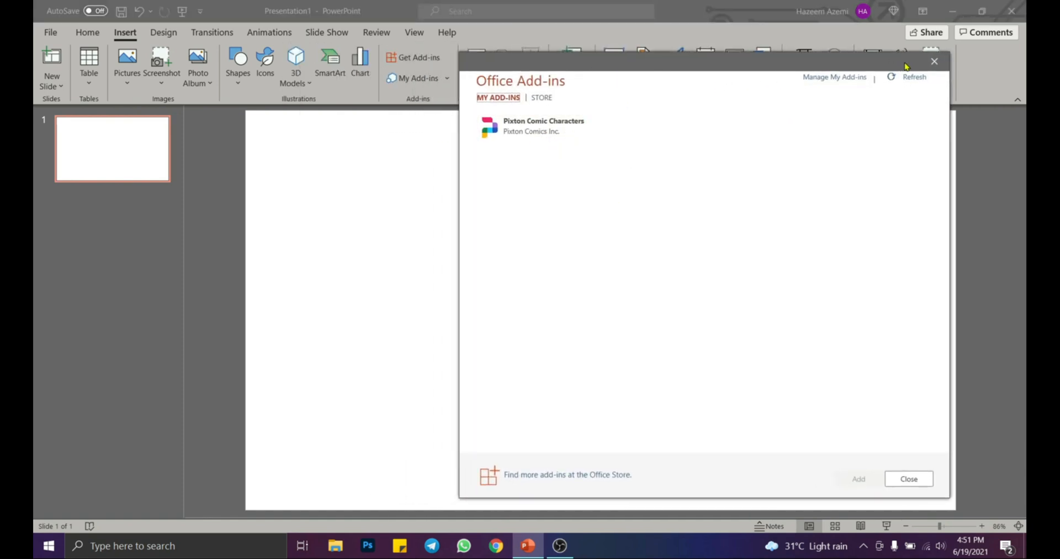
click(933, 62)
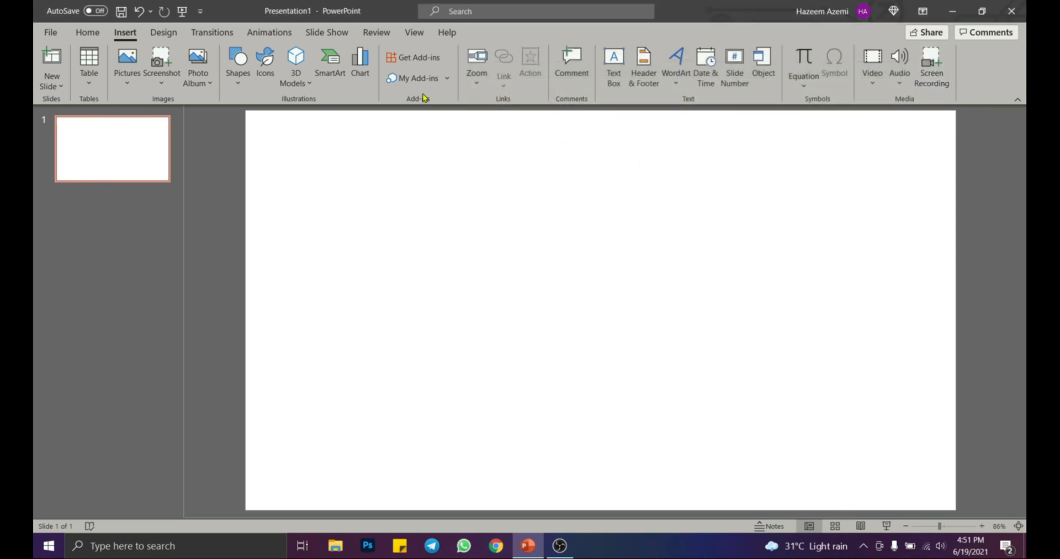
Step: Open the Office add-in store, browse its categories and search for "emoji keyboard"
click(425, 59)
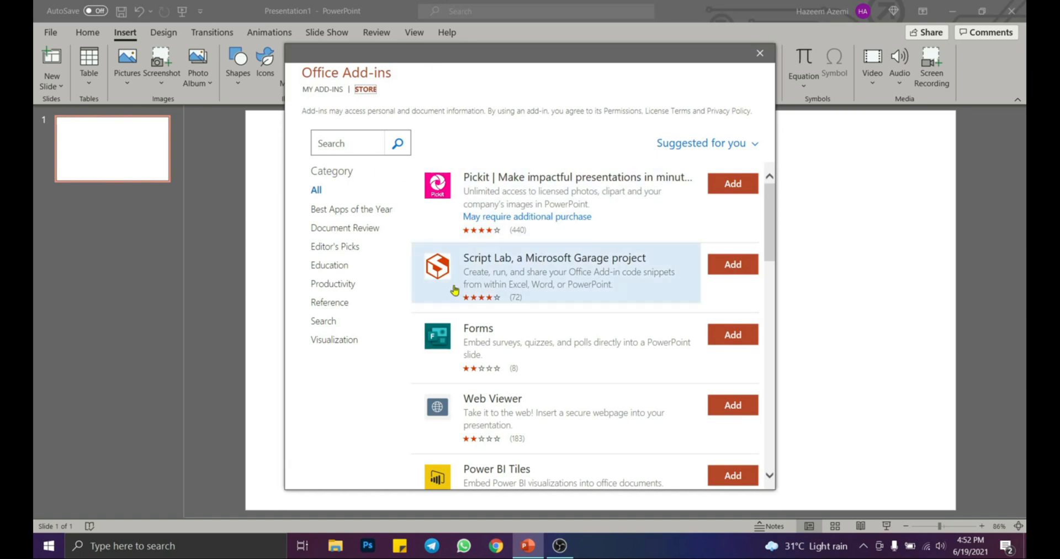
click(341, 211)
click(345, 284)
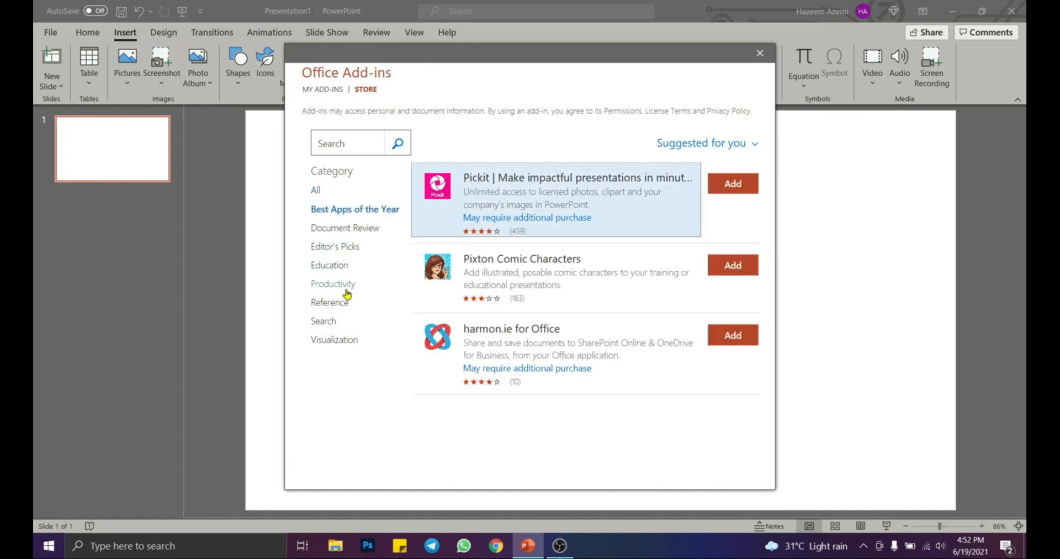
click(332, 303)
click(345, 143)
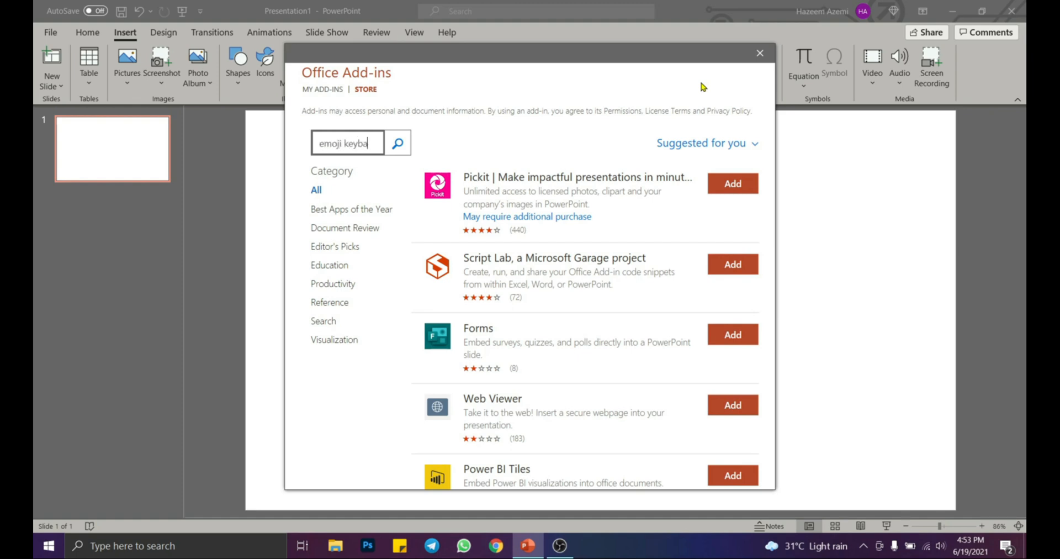
text(emoji keyboard)
key(Return)
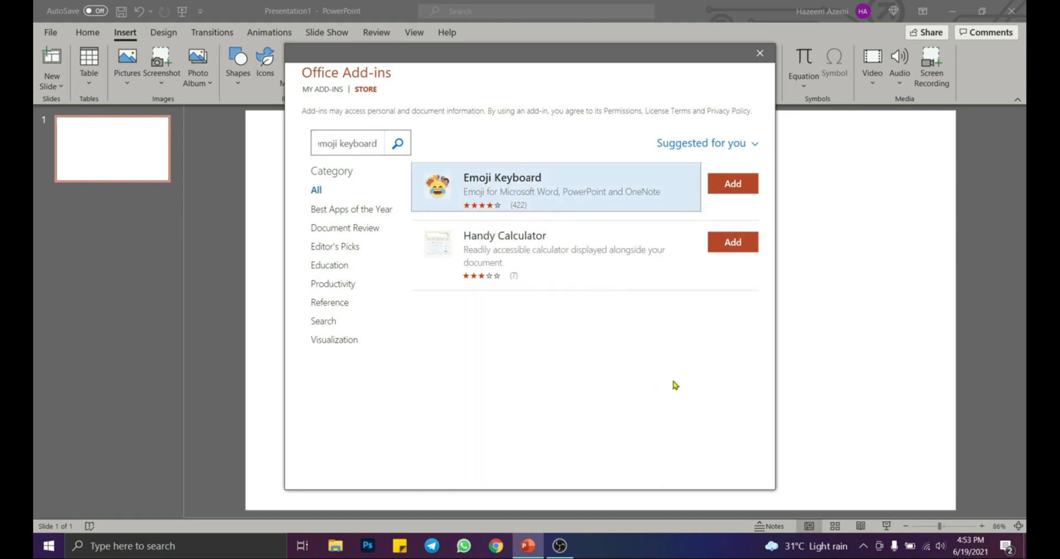
Step: Add the Emoji Keyboard add-in, accept its license terms and dismiss the introductory tip
click(738, 184)
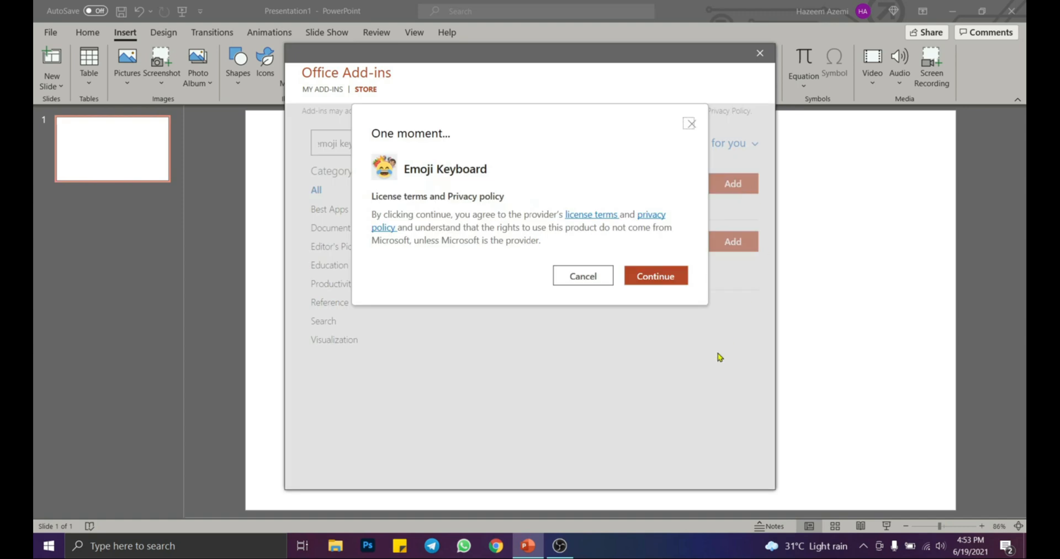
click(668, 286)
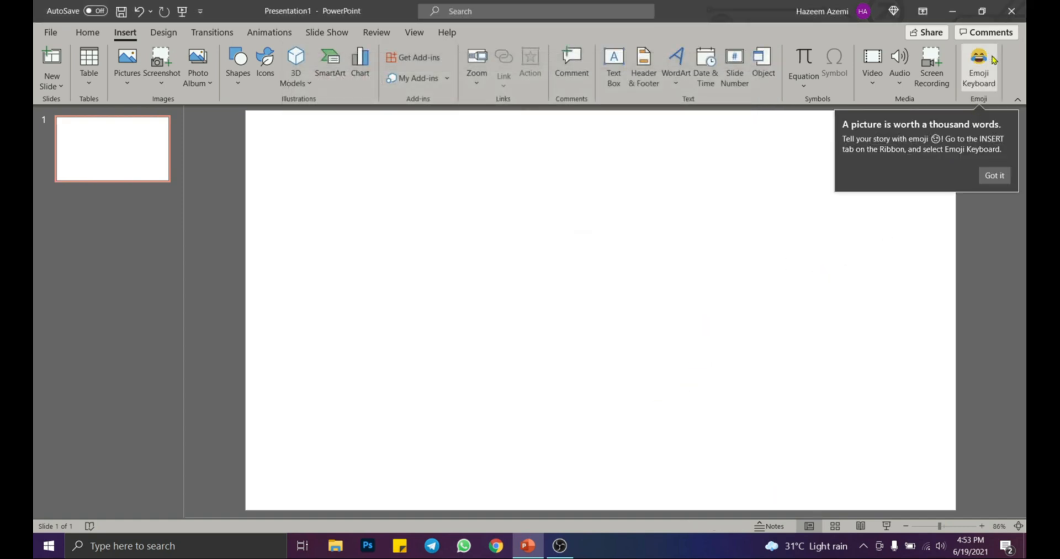
click(997, 176)
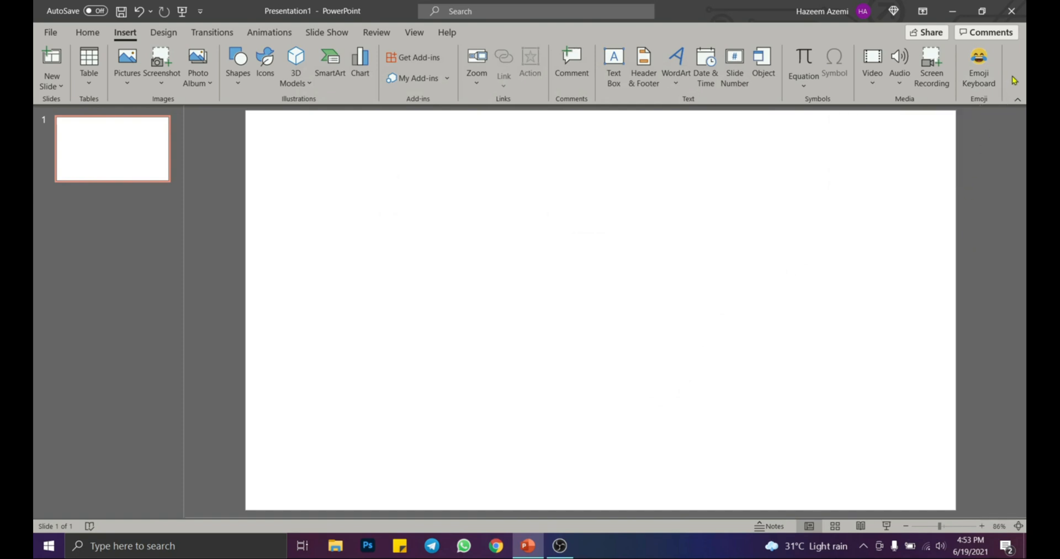
Step: Open the Emoji Keyboard and look through its emoji categories up to Activity
click(982, 62)
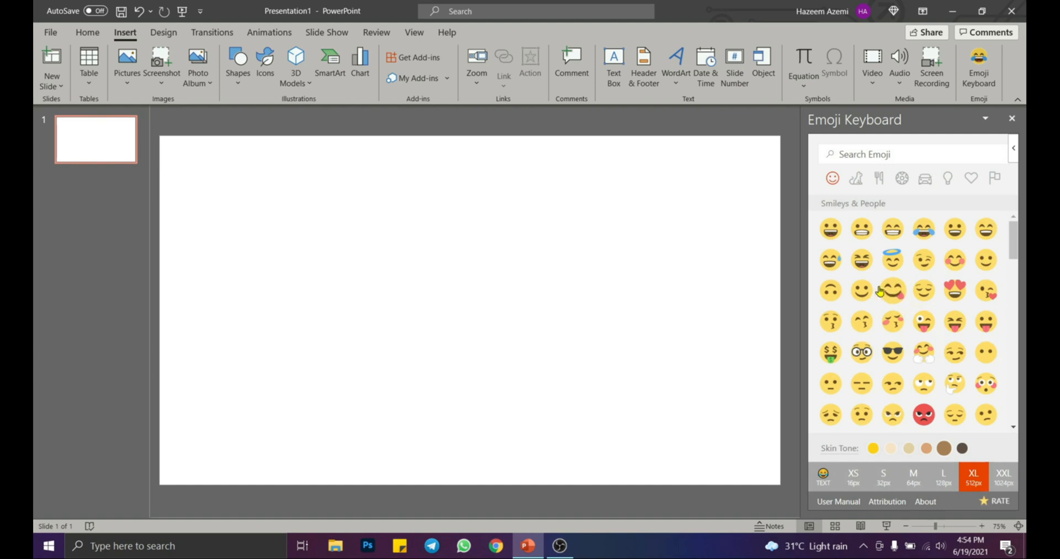
click(861, 188)
click(878, 186)
click(902, 185)
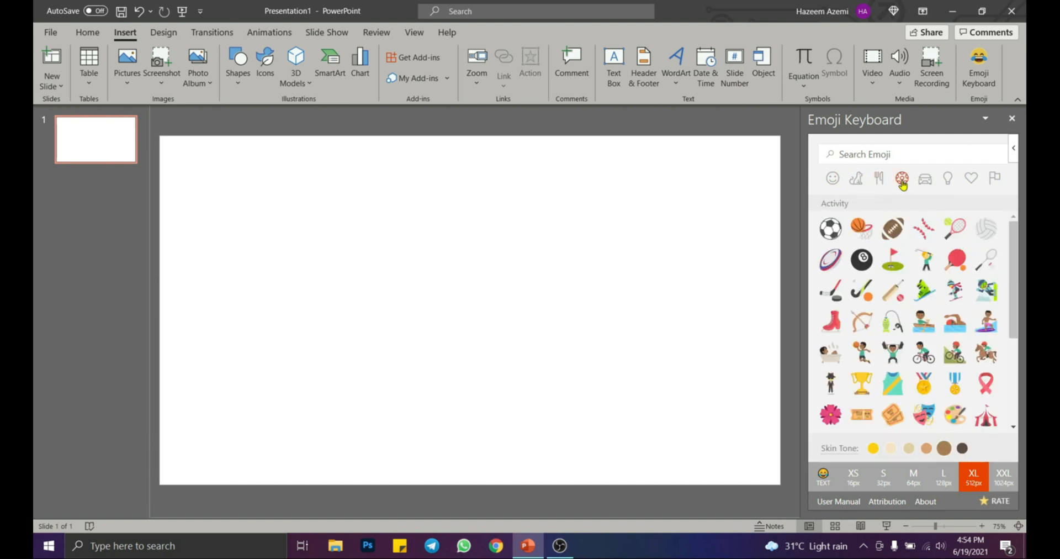
Step: Look through the Travel & Places, Symbols and Flags emoji categories, ending back at Smileys & People
click(925, 187)
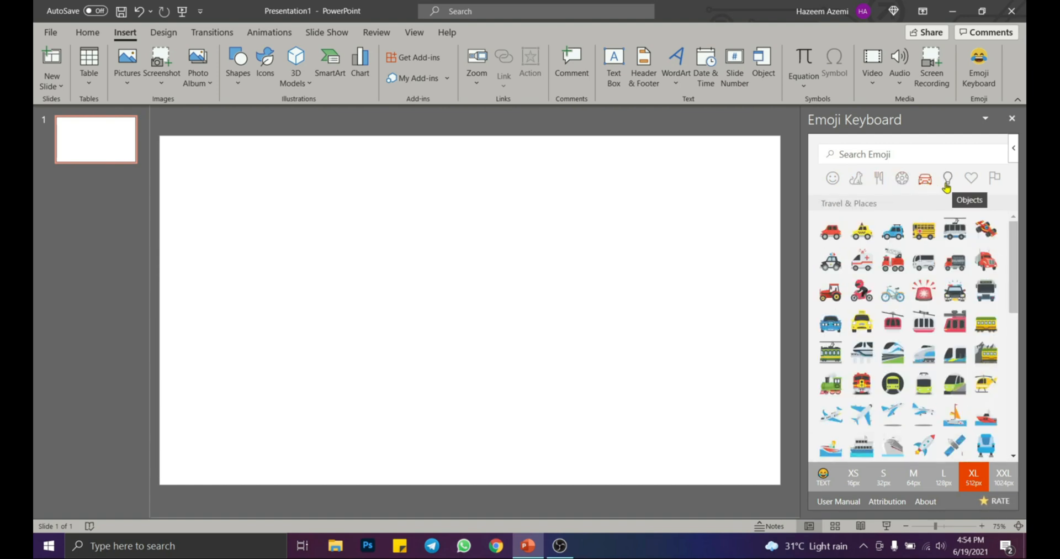
click(971, 179)
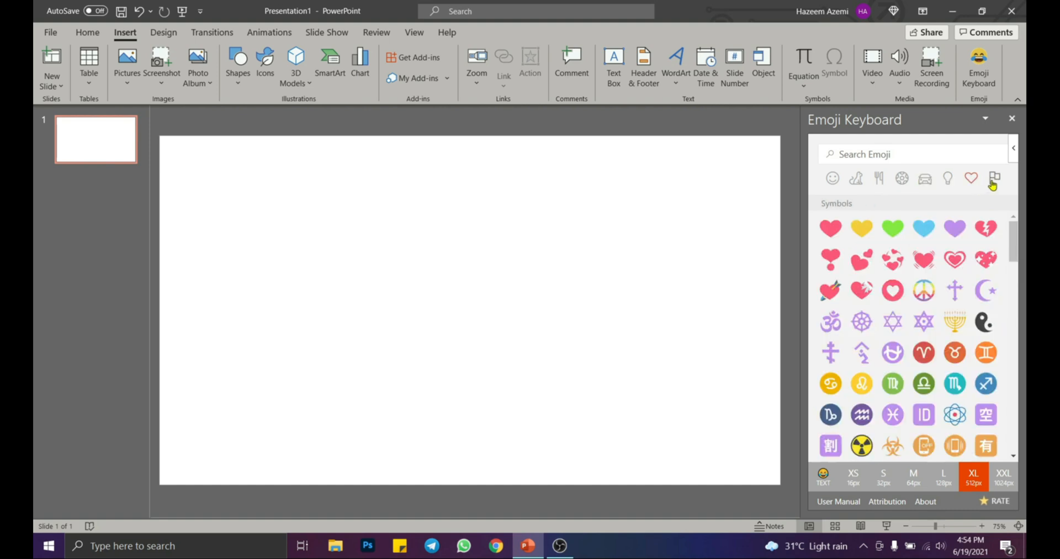
click(993, 184)
click(970, 182)
click(832, 182)
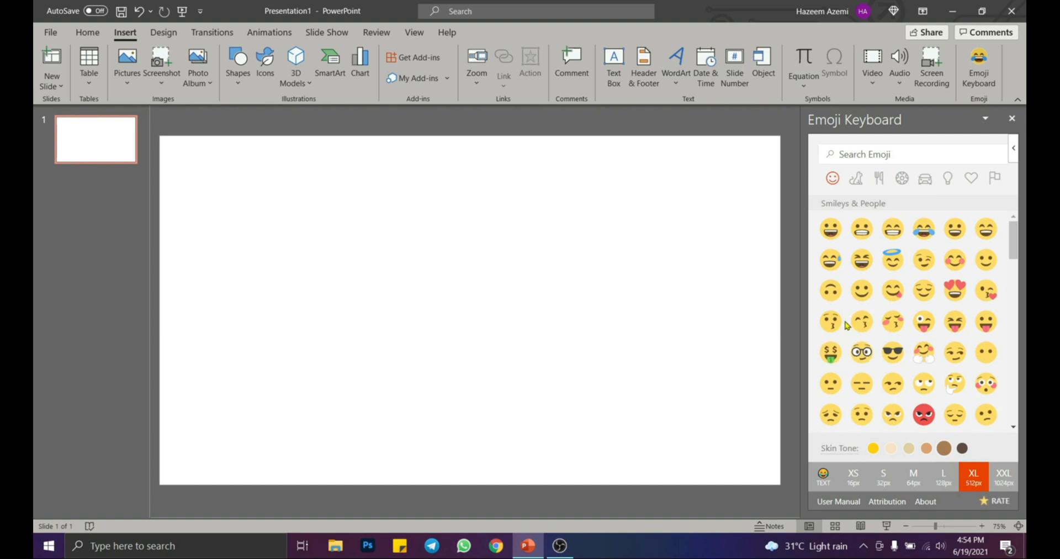
Step: Try the emoji size options one after another, from XS up to XL
click(864, 485)
click(883, 482)
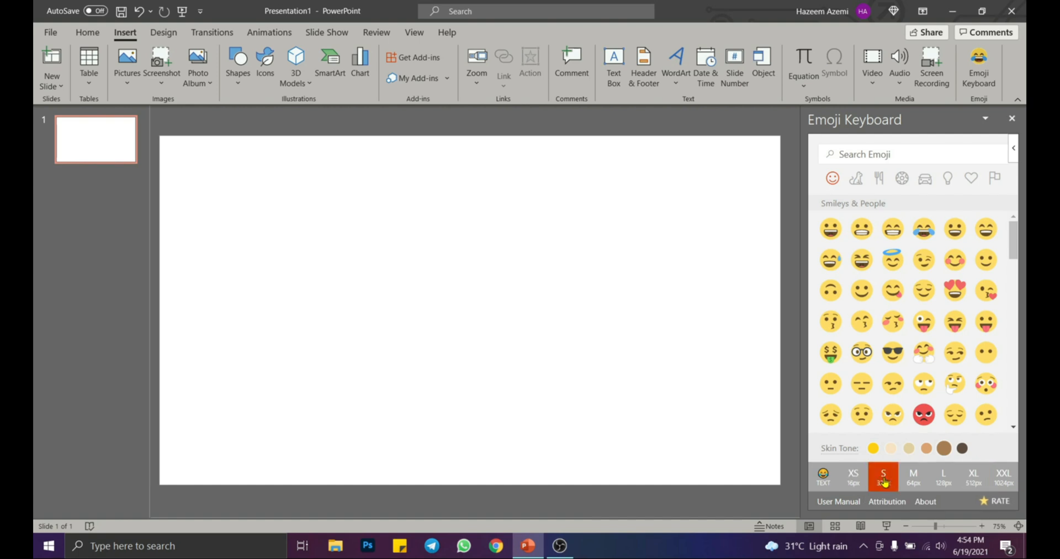
click(914, 479)
click(943, 479)
click(970, 479)
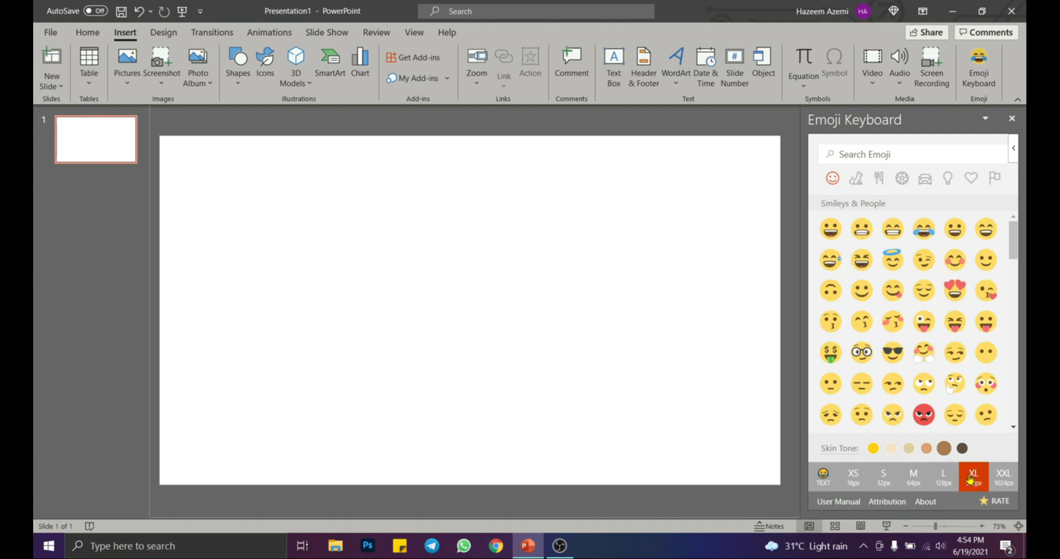
Step: Insert the hugging face emoji at XS (16px) and move it to the upper right part of the slide
click(854, 482)
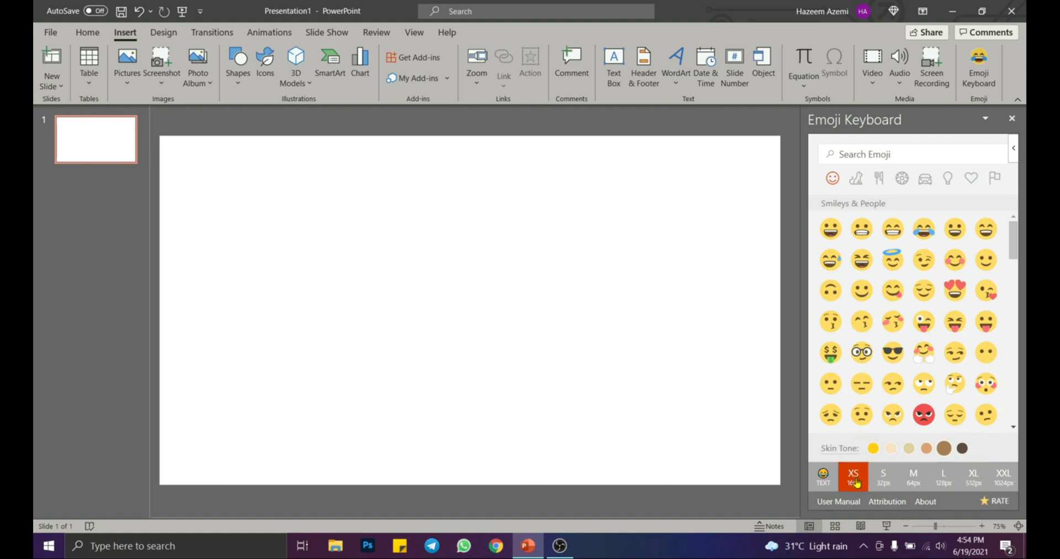
click(931, 354)
drag(477, 314, 605, 248)
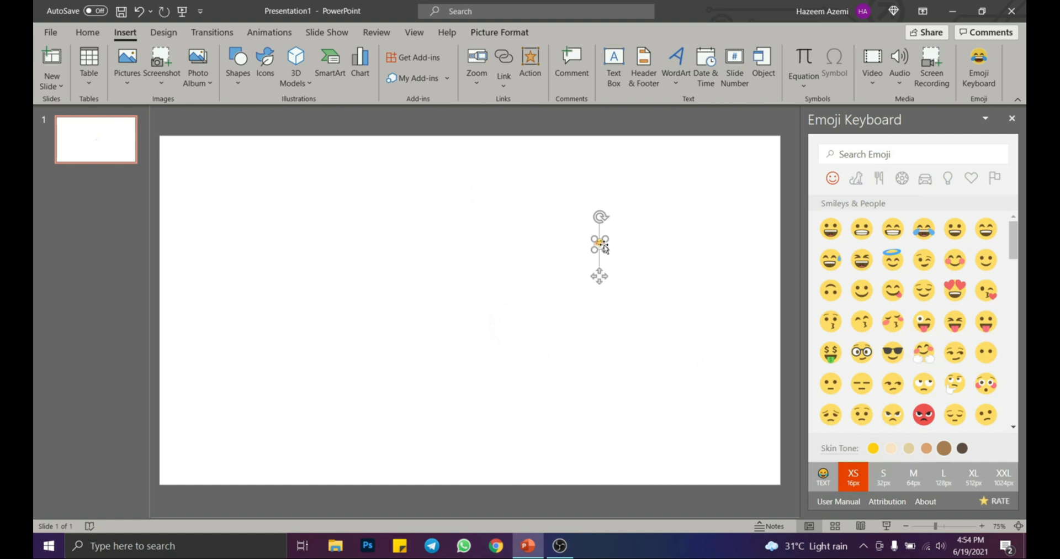
Step: Insert the penguin emoji from Animals & Nature at size S (32px) and move it to the slide's upper left
click(883, 476)
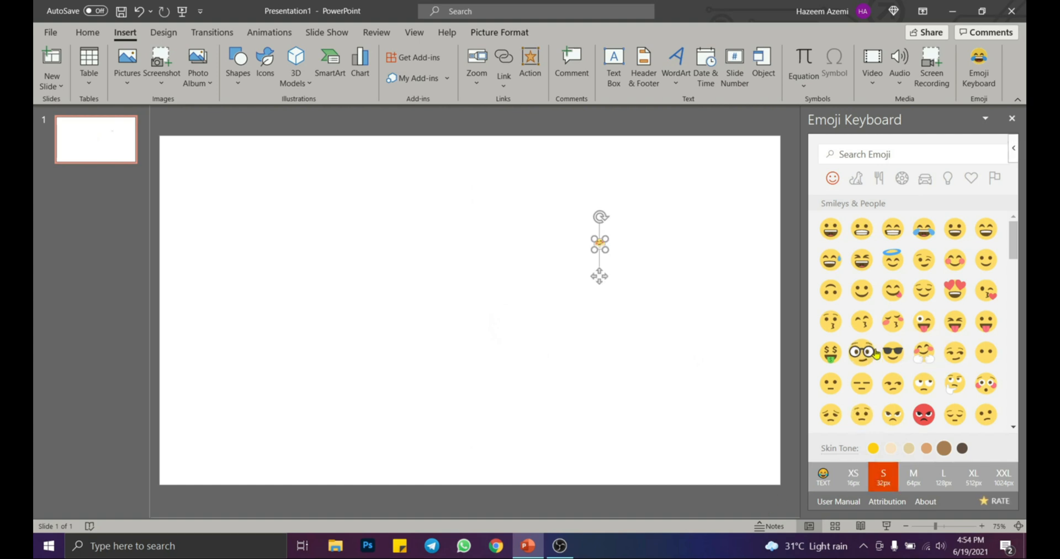
click(856, 178)
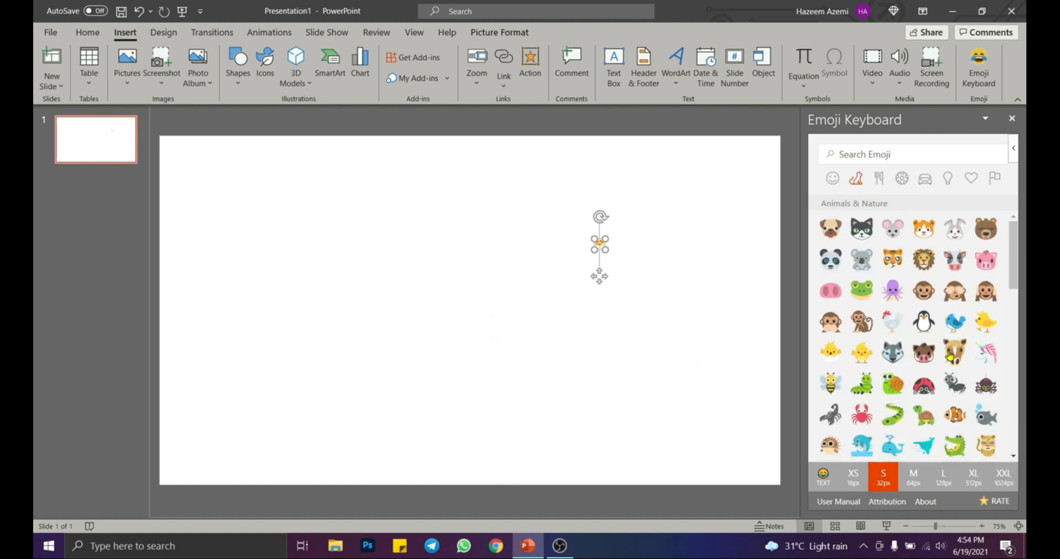
click(927, 325)
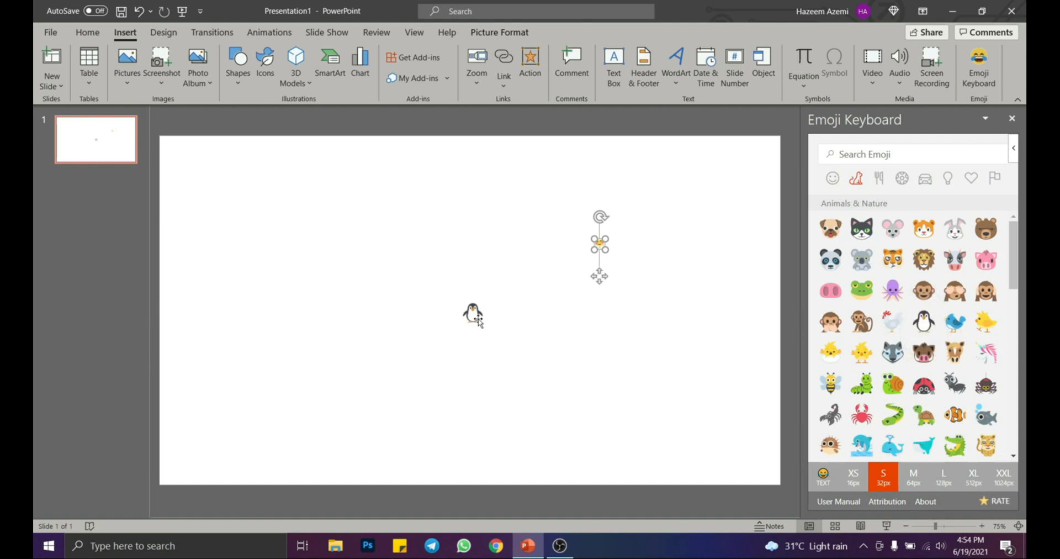
drag(479, 323, 274, 207)
Step: Insert the basketball player emoji from Activity at size M (64px) and move it to the slide's upper middle
click(911, 475)
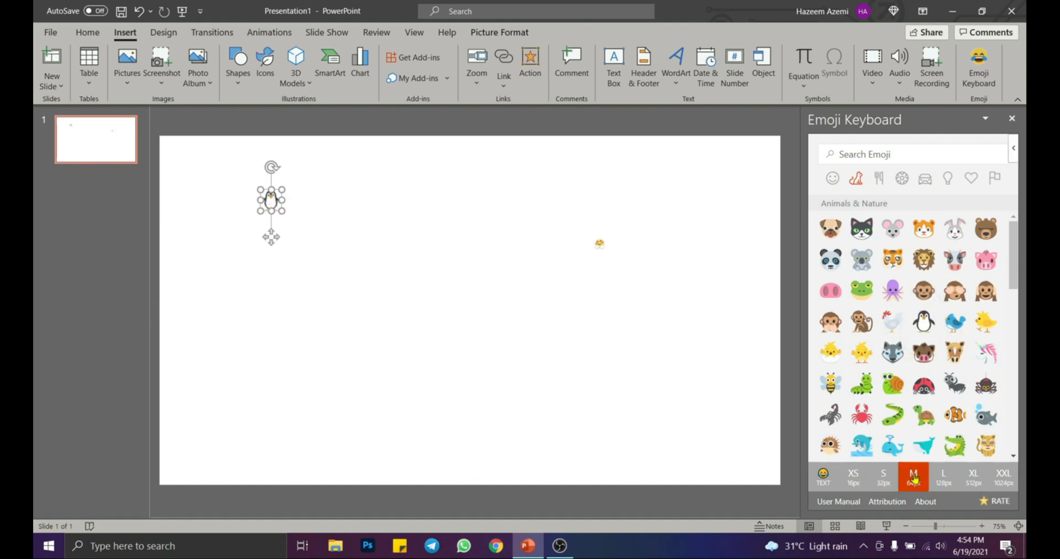
click(901, 177)
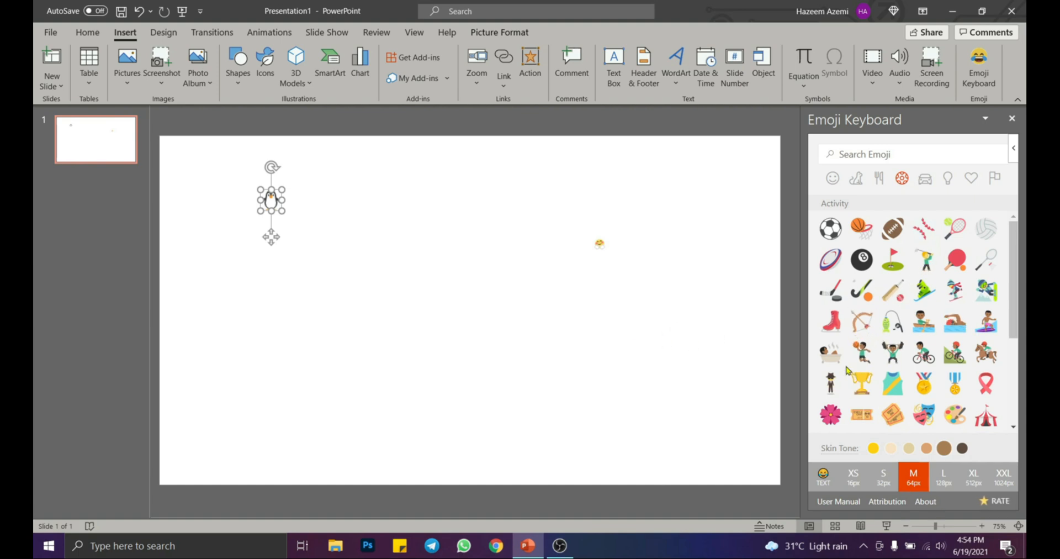
click(862, 352)
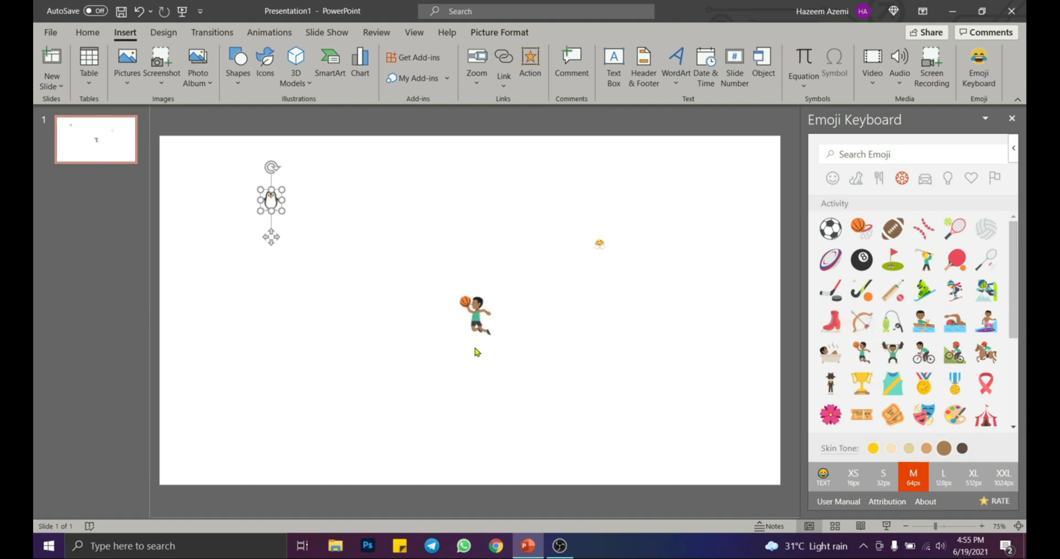
drag(474, 313, 453, 226)
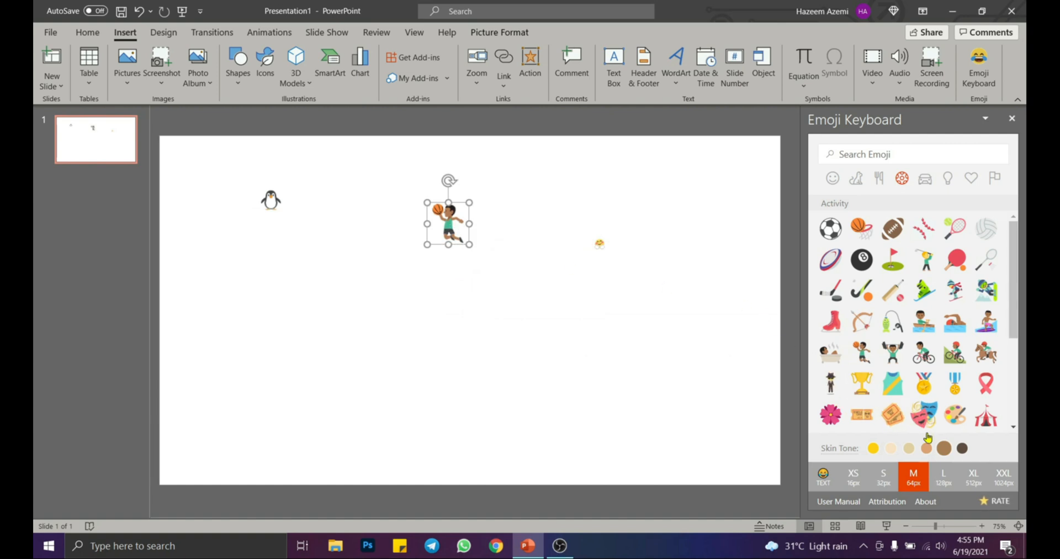
Step: Insert the motorcycle rider emoji from Travel & Places at size L (128px) and place it below the penguin
click(943, 476)
click(925, 179)
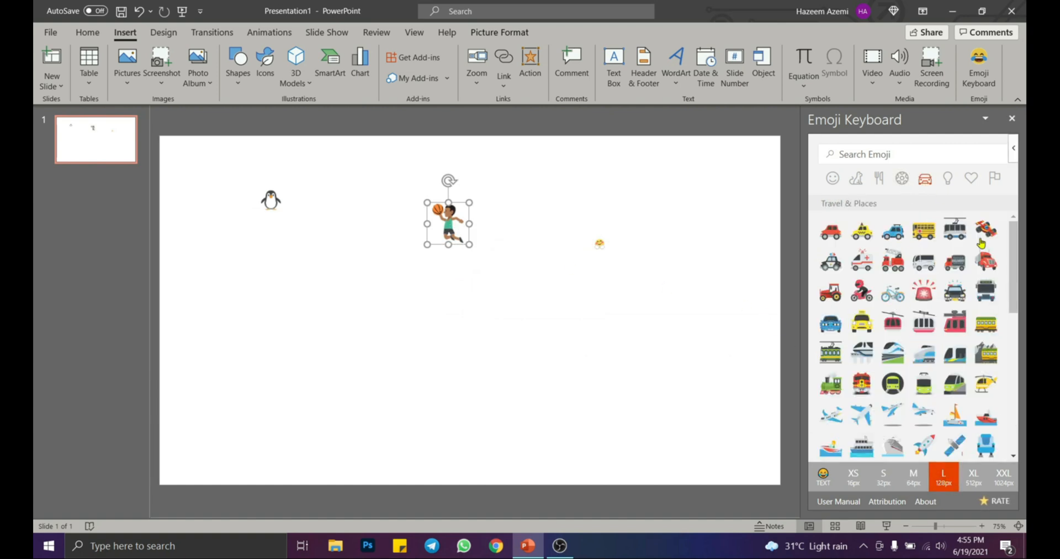
click(862, 293)
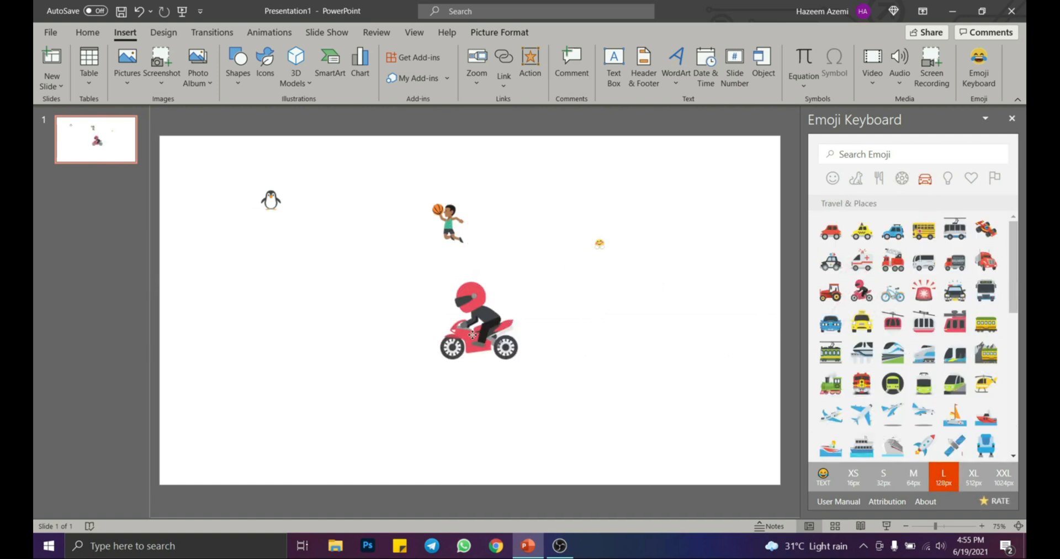
drag(480, 326, 298, 314)
Step: Insert the video camera emoji from Objects at XL (512px), then shrink it and move it to the slide's upper right corner
click(973, 475)
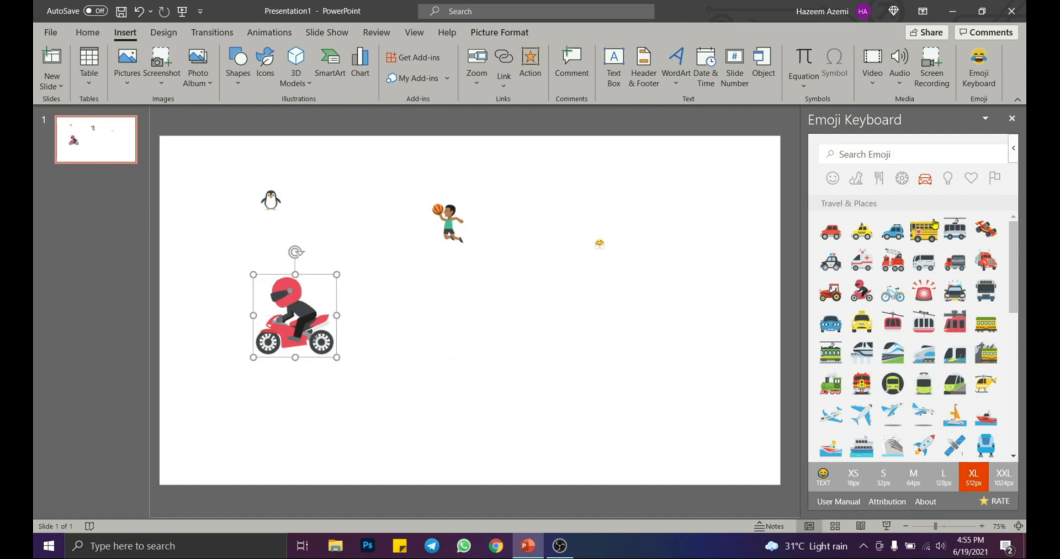
click(947, 178)
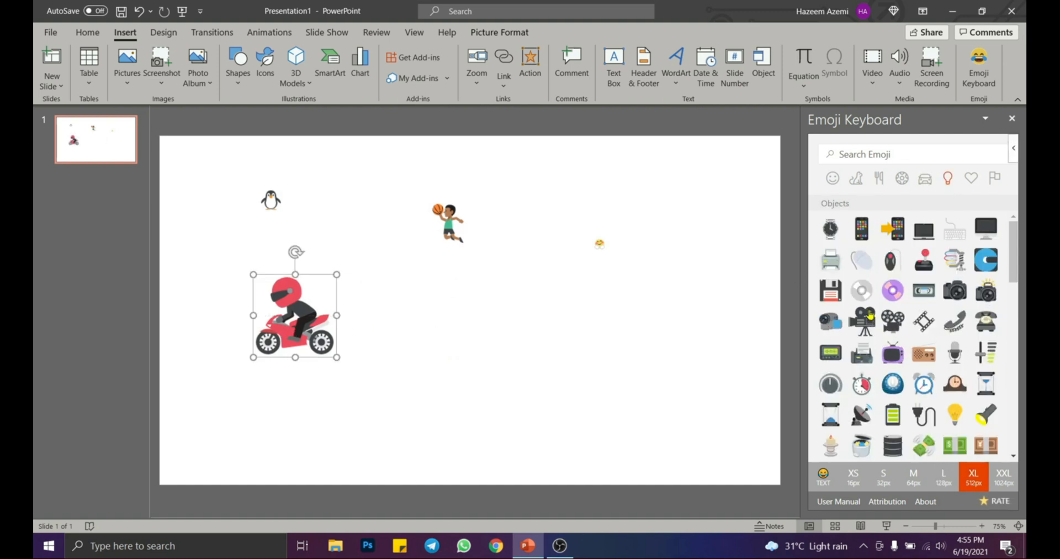
click(831, 321)
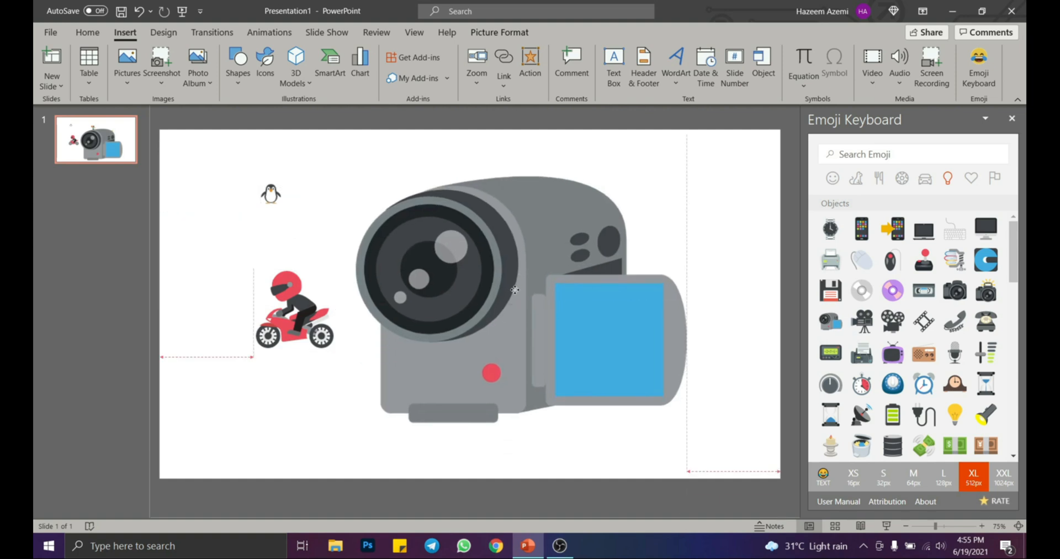
drag(686, 141, 540, 267)
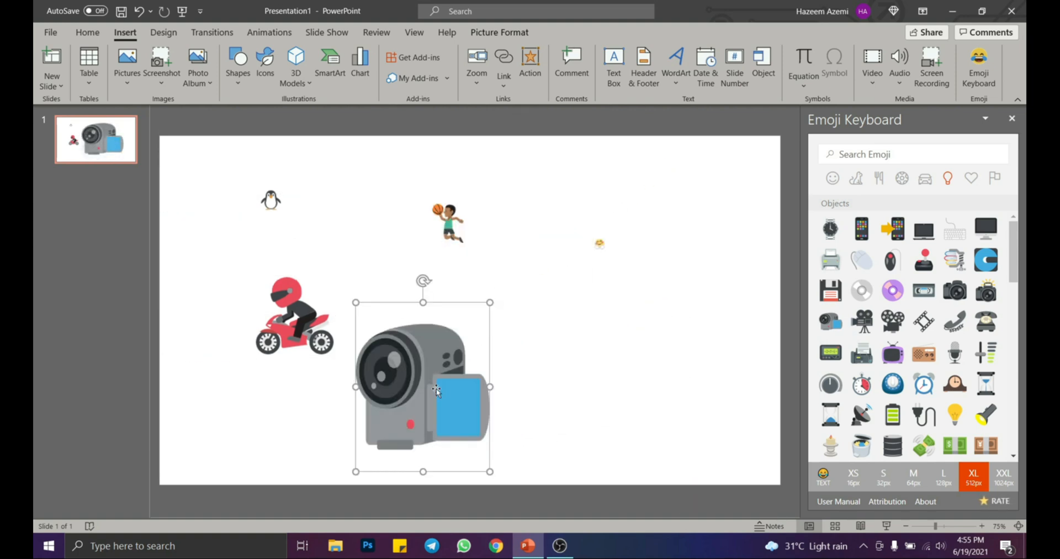
drag(425, 375, 707, 210)
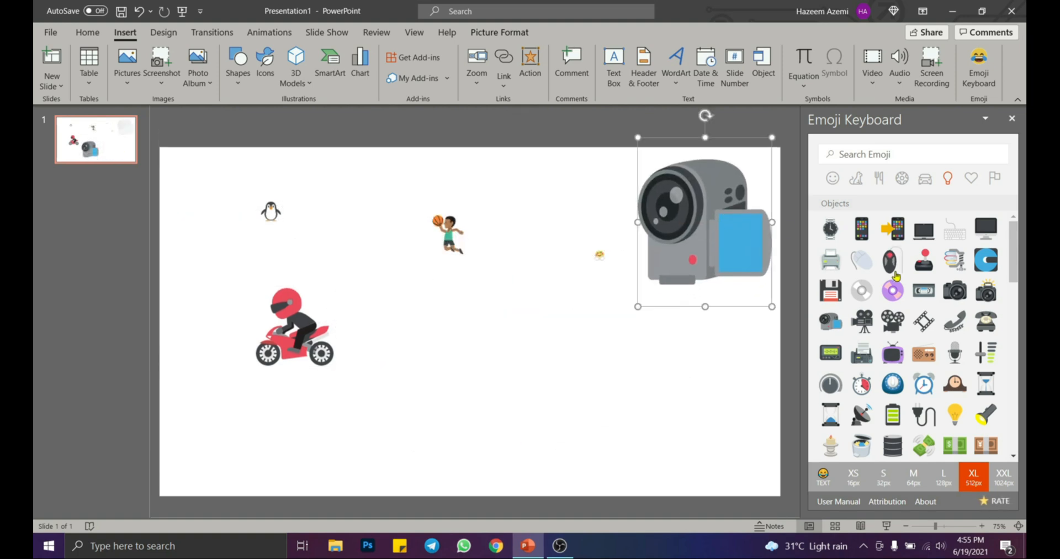
Step: Insert the Malaysian flag emoji from the Flags category at size XXL (1024px)
click(1003, 477)
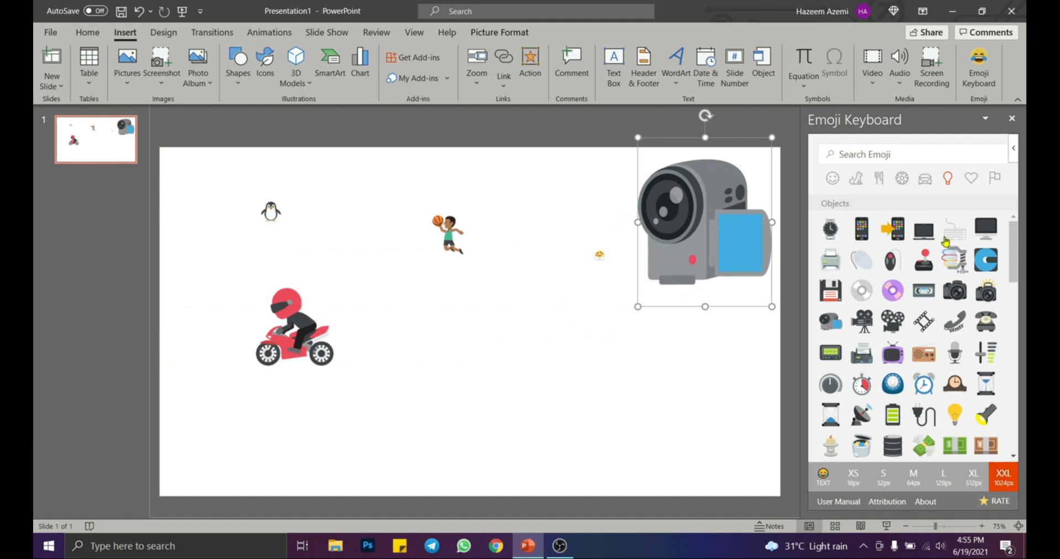
click(970, 178)
click(1003, 180)
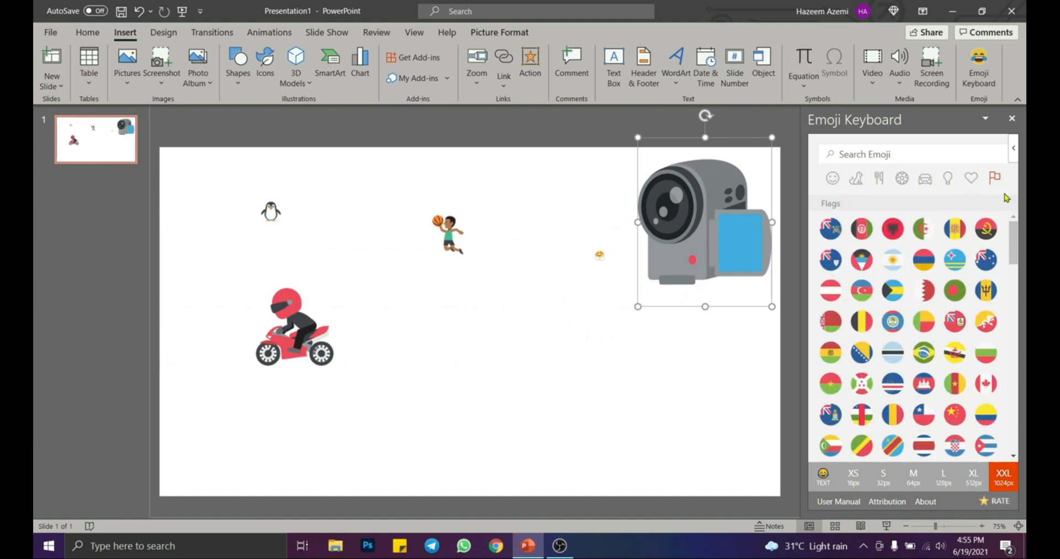
scroll(925, 391, down, 3)
scroll(925, 392, down, 15)
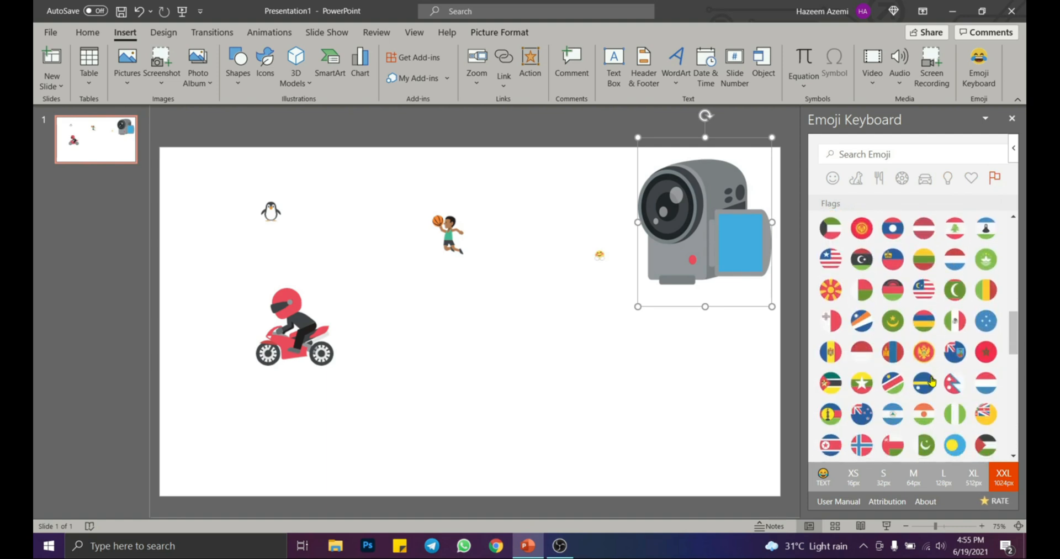
click(926, 290)
scroll(507, 336, down, 2)
Step: Shrink the Malaysian flag to roughly the camera's height and place it in the slide's lower area, right of centre
drag(507, 336, 583, 412)
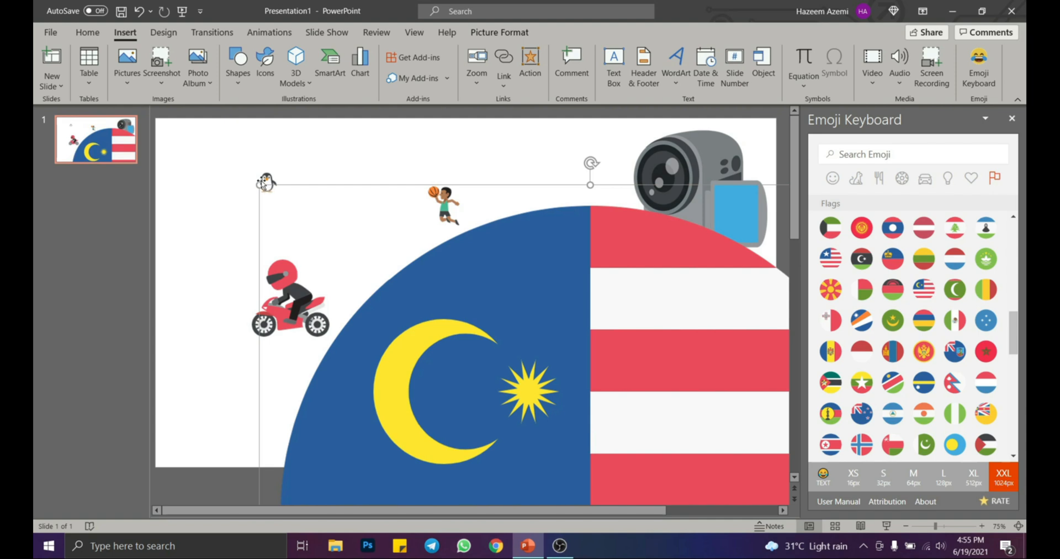
drag(261, 184, 567, 421)
drag(714, 462, 437, 248)
drag(639, 193, 557, 286)
drag(472, 424, 537, 291)
drag(621, 171, 561, 249)
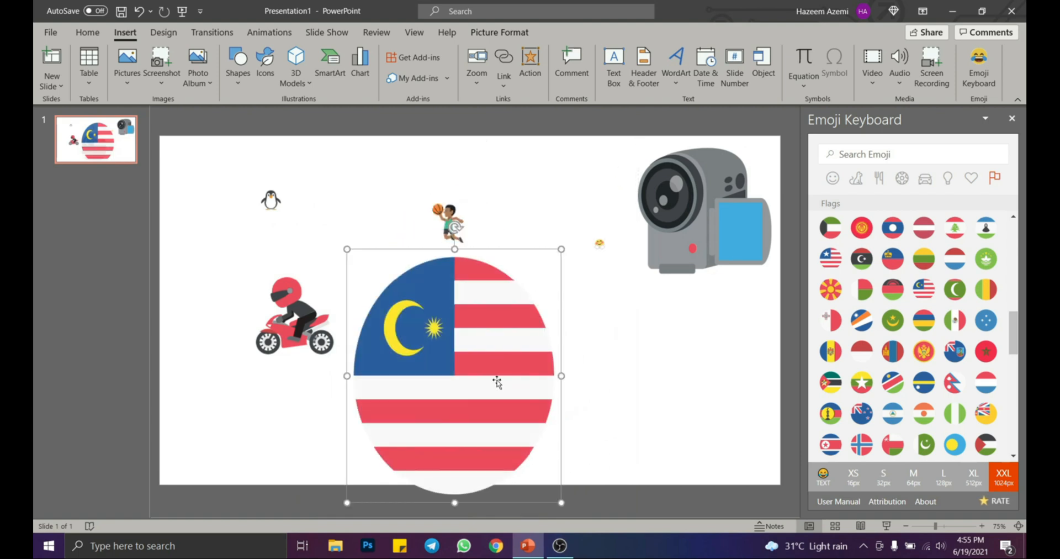
drag(489, 390, 516, 330)
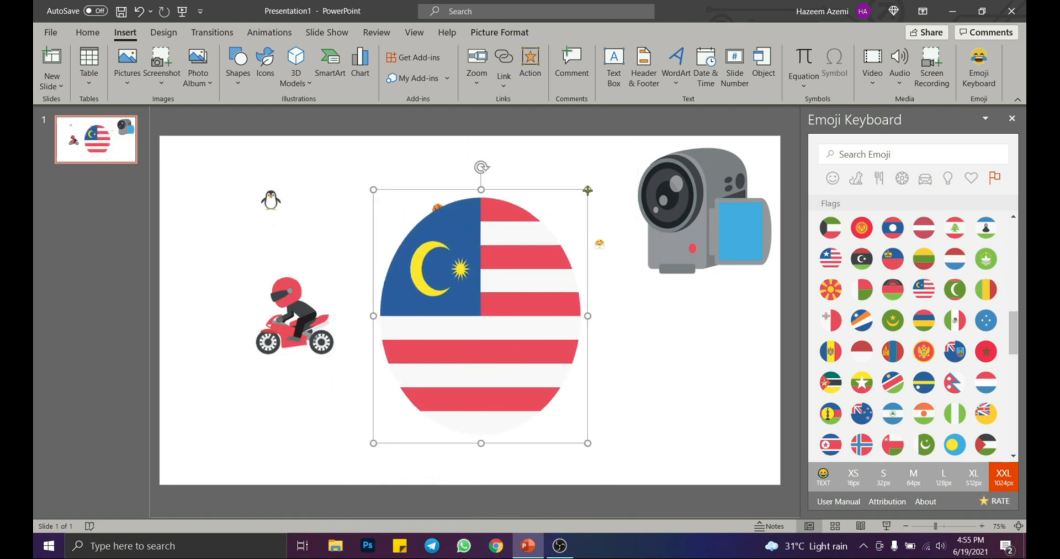
drag(587, 190, 496, 276)
drag(437, 378, 577, 386)
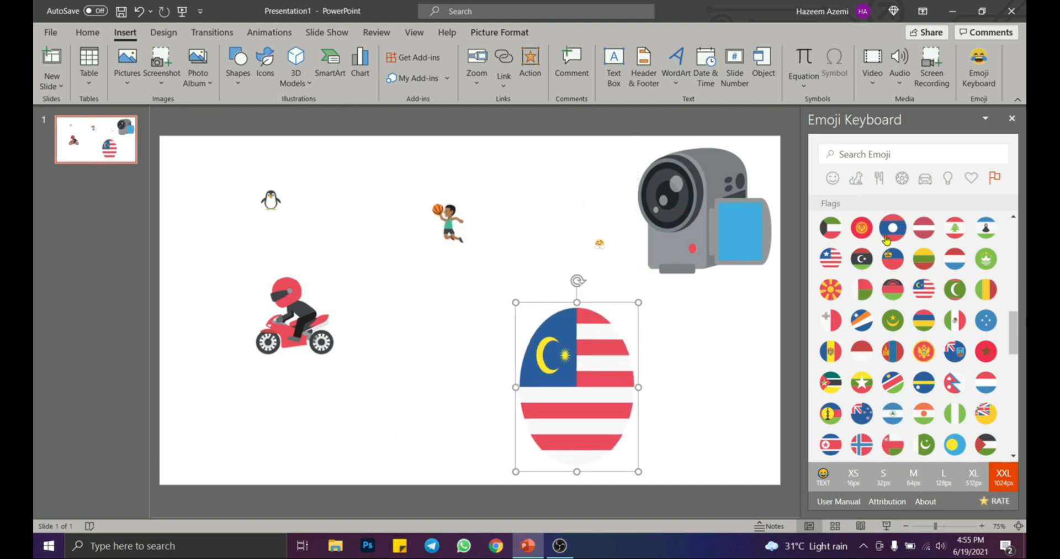
Step: Browse the Smileys & People, Animals & Nature, Food & Drink and Activity emoji categories again
click(832, 178)
click(855, 178)
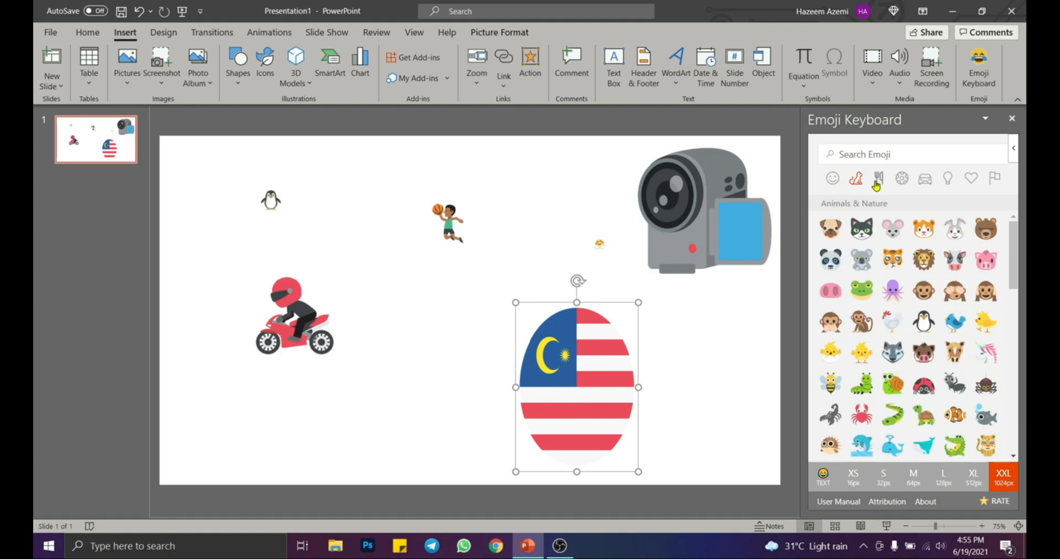
click(878, 180)
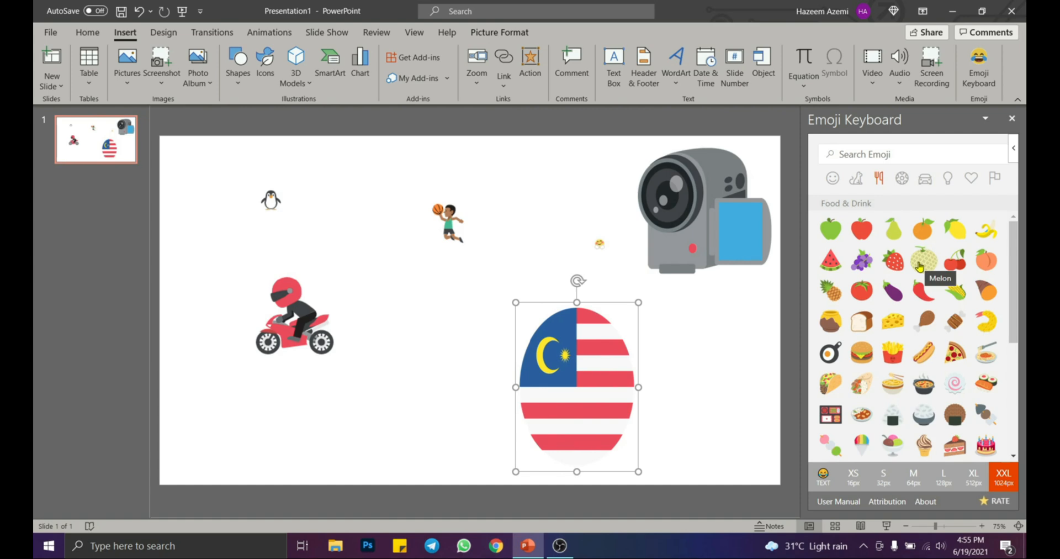
click(901, 178)
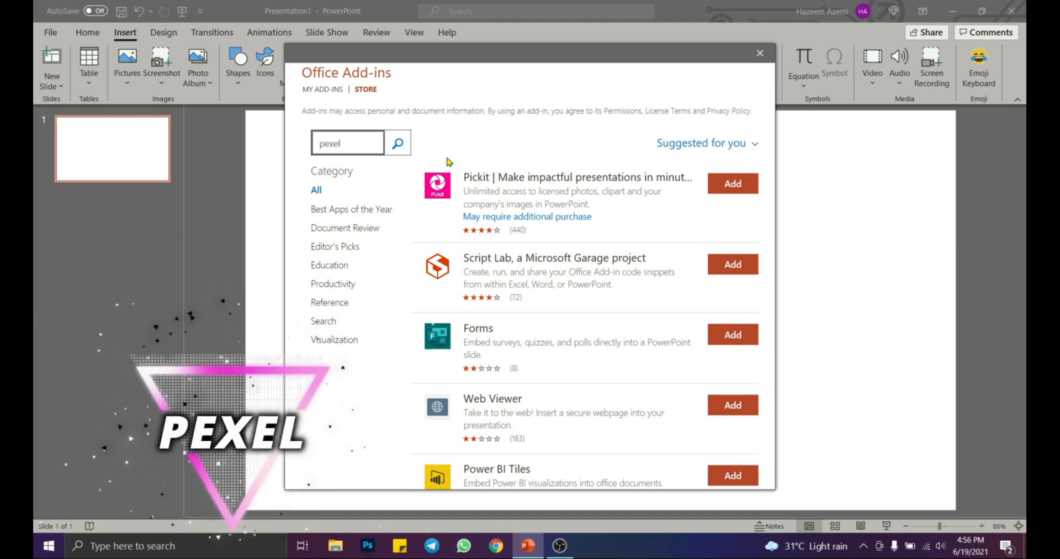
Step: Search the add-in store for "pexel", add Pexels - Free Stock Photos and accept its license terms
click(398, 143)
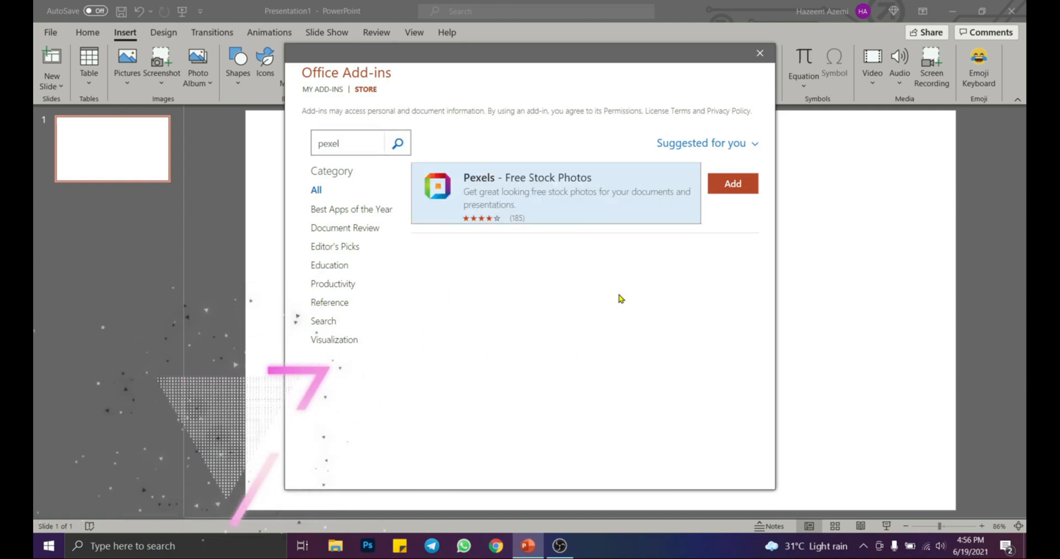
click(735, 187)
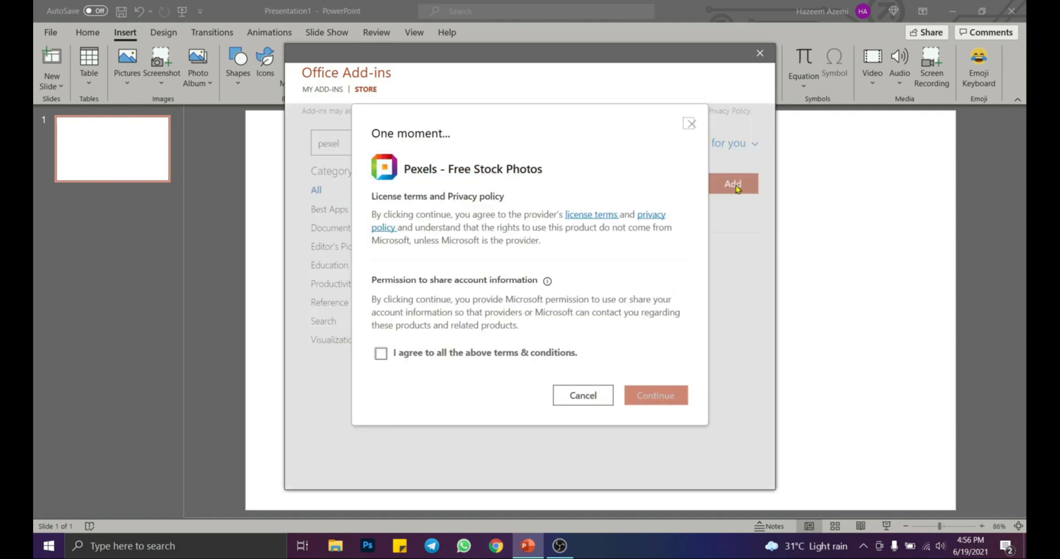
click(381, 354)
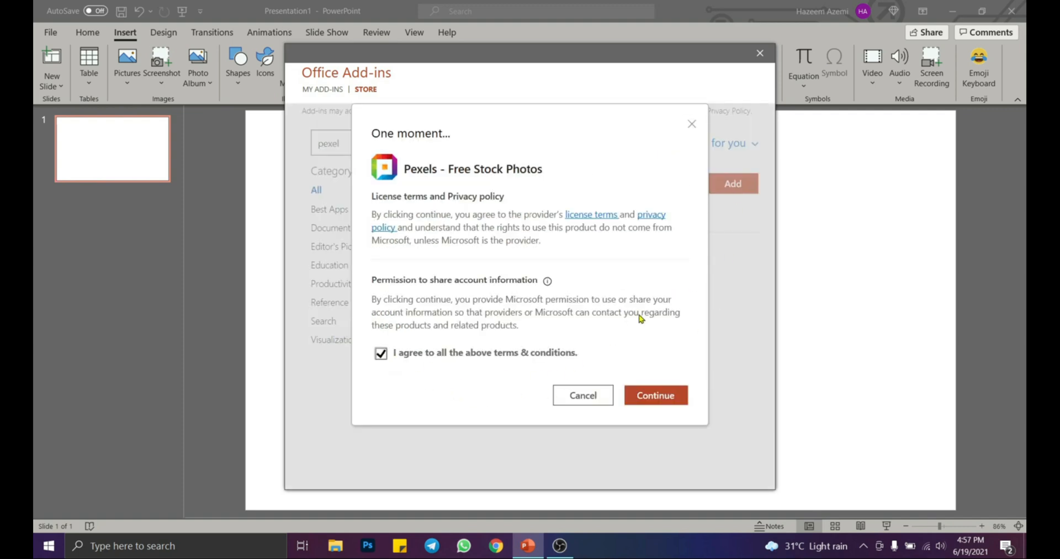
click(661, 403)
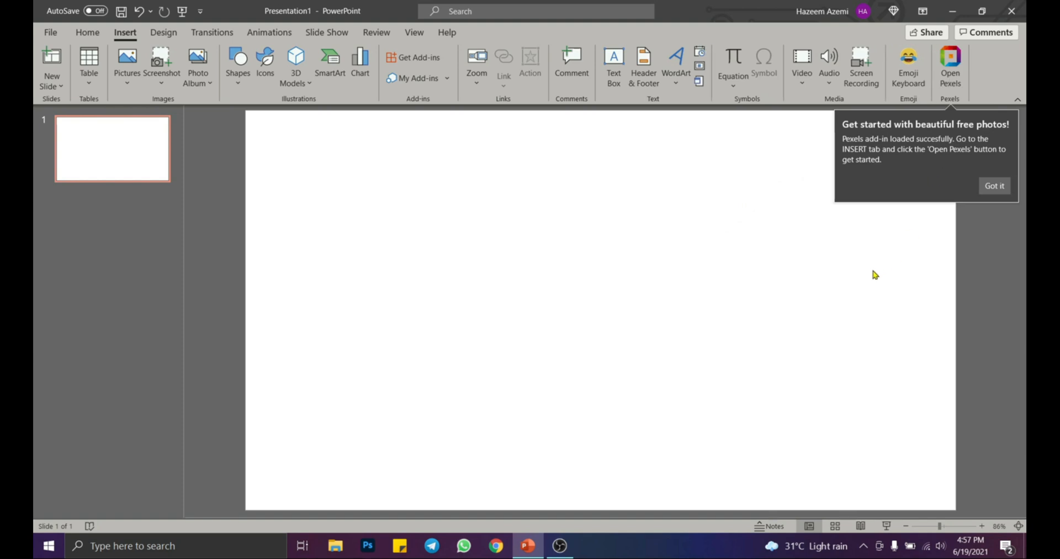
Step: Open the Pexels add-in and search for "books" photos filtered by the yellow colour FFC000
click(994, 186)
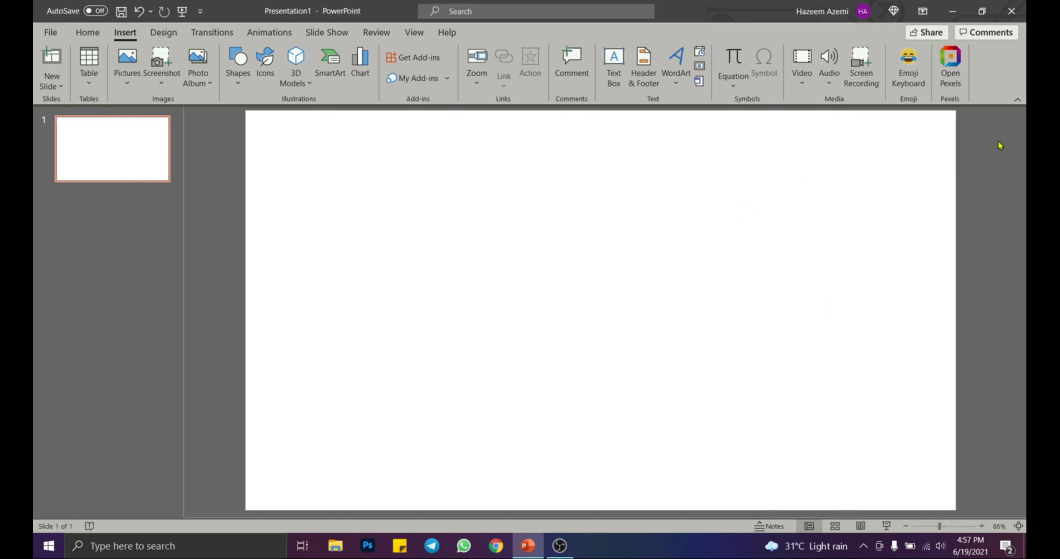
click(951, 61)
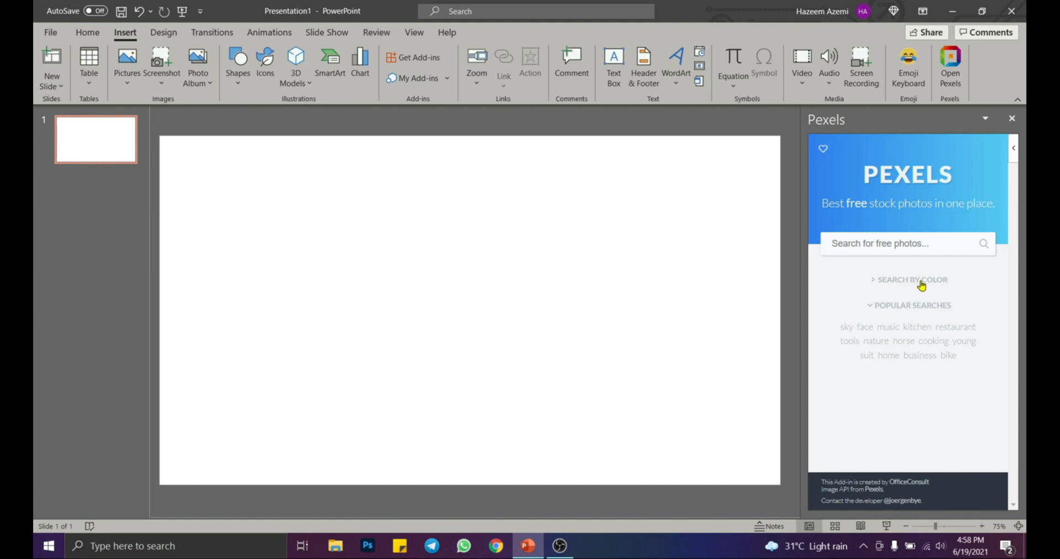
click(922, 280)
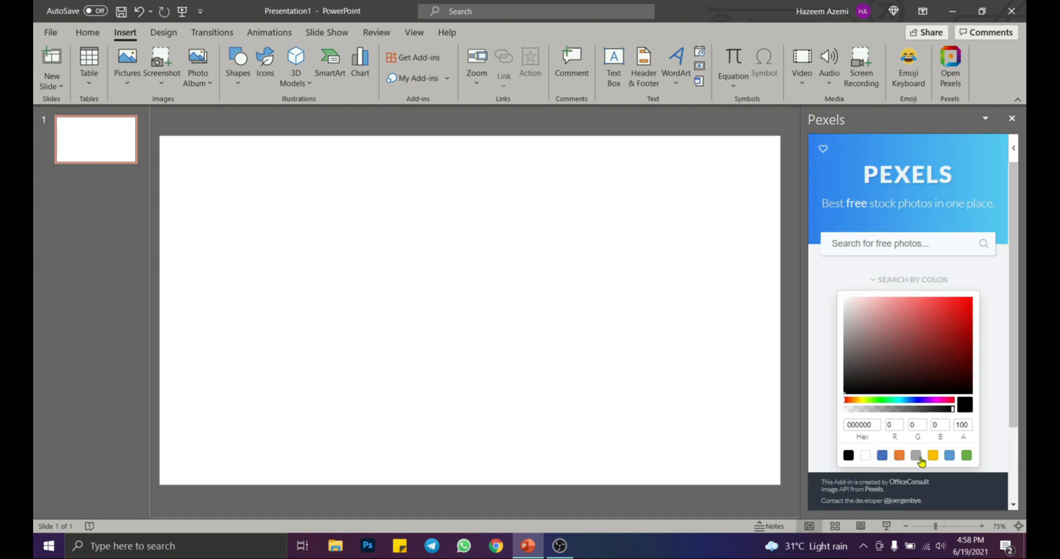
click(933, 456)
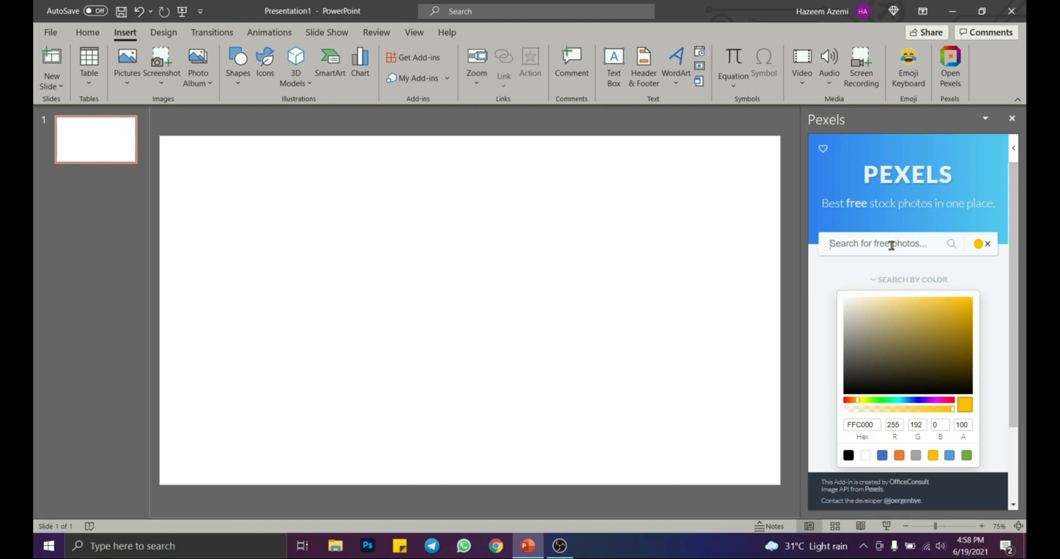
text(books)
key(Return)
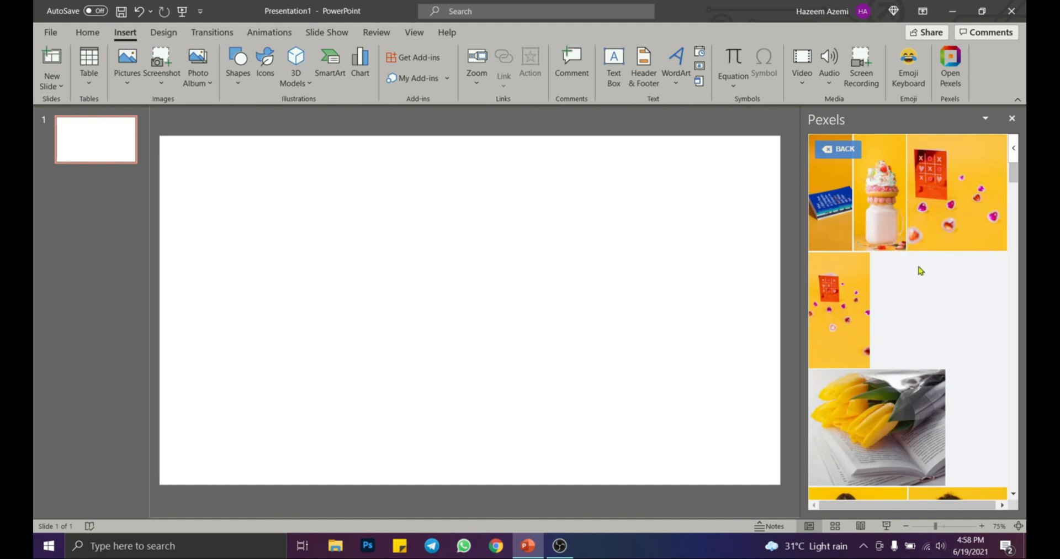
Step: Insert the Pexels photo of the curly-haired woman holding books and align it with the slide's left edge
scroll(941, 312, down, 5)
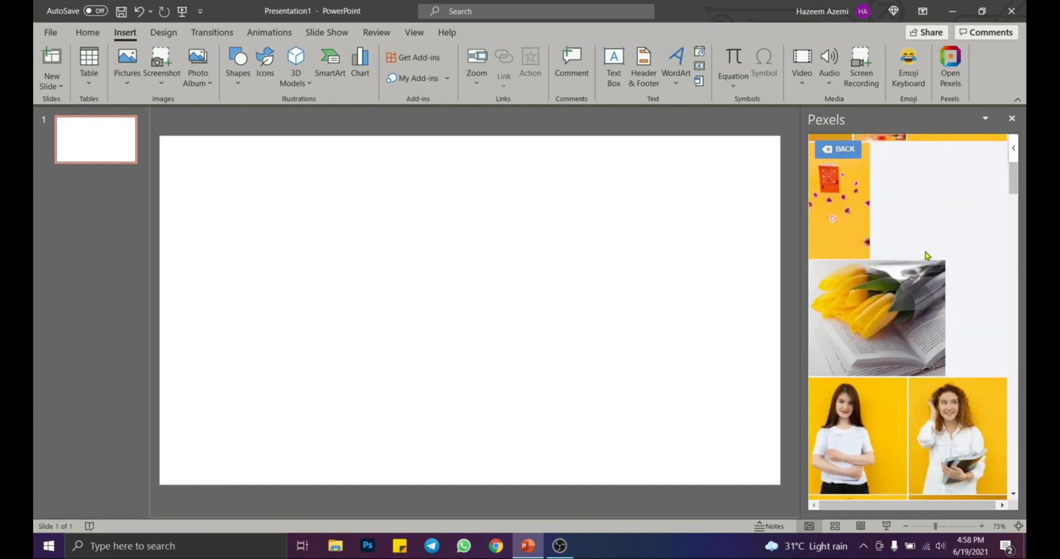
scroll(942, 320, down, 5)
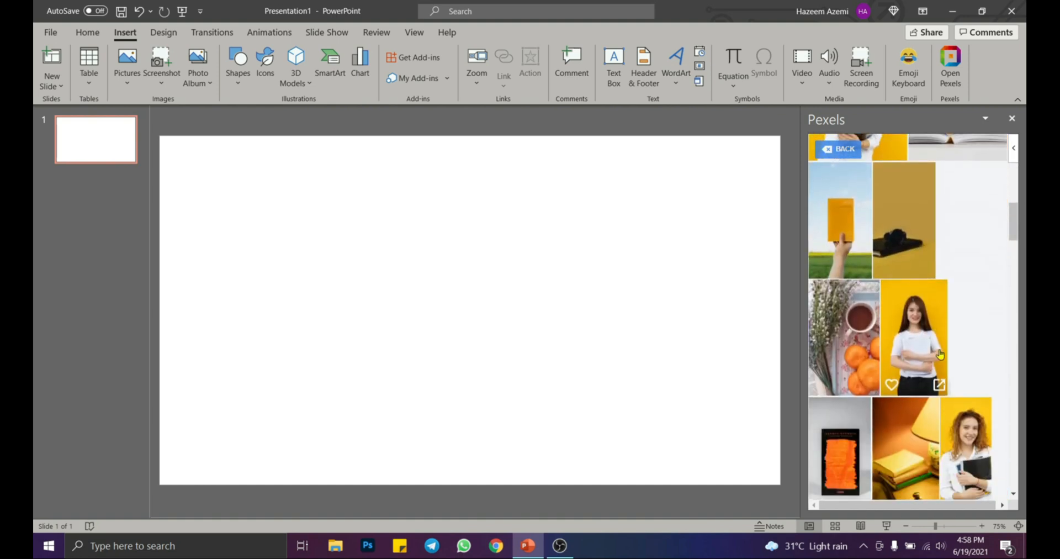
scroll(940, 355, down, 5)
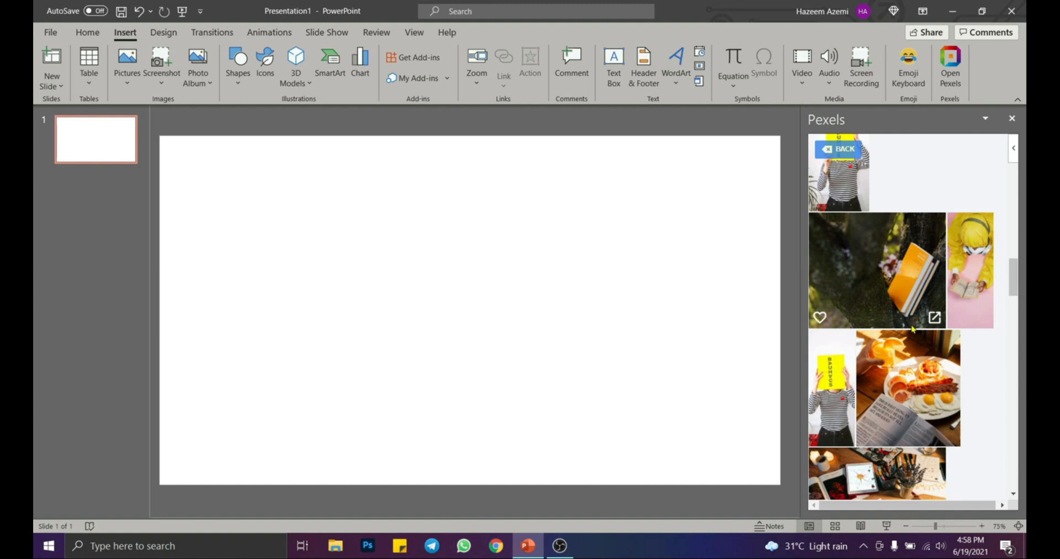
scroll(918, 390, down, 2)
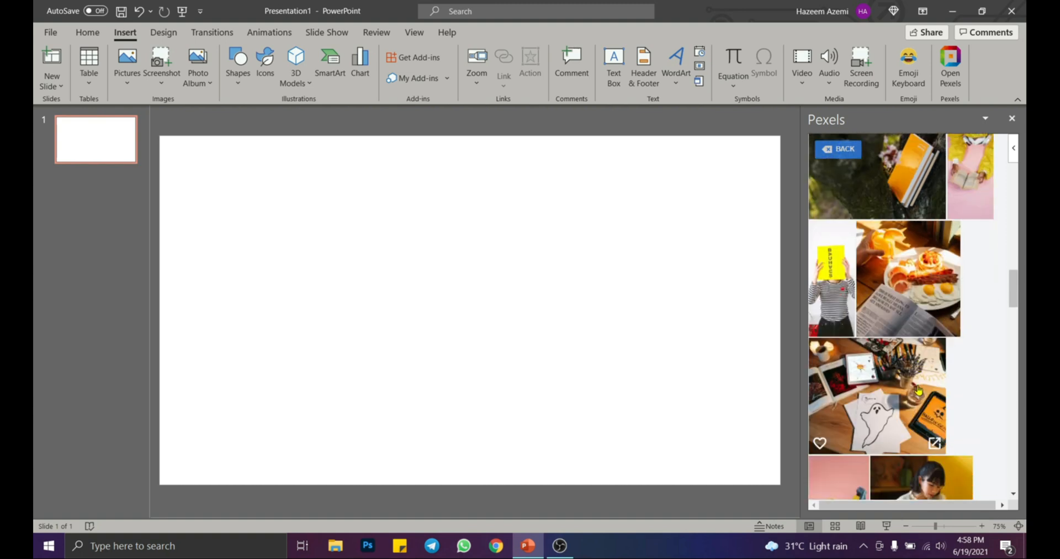
scroll(918, 390, down, 3)
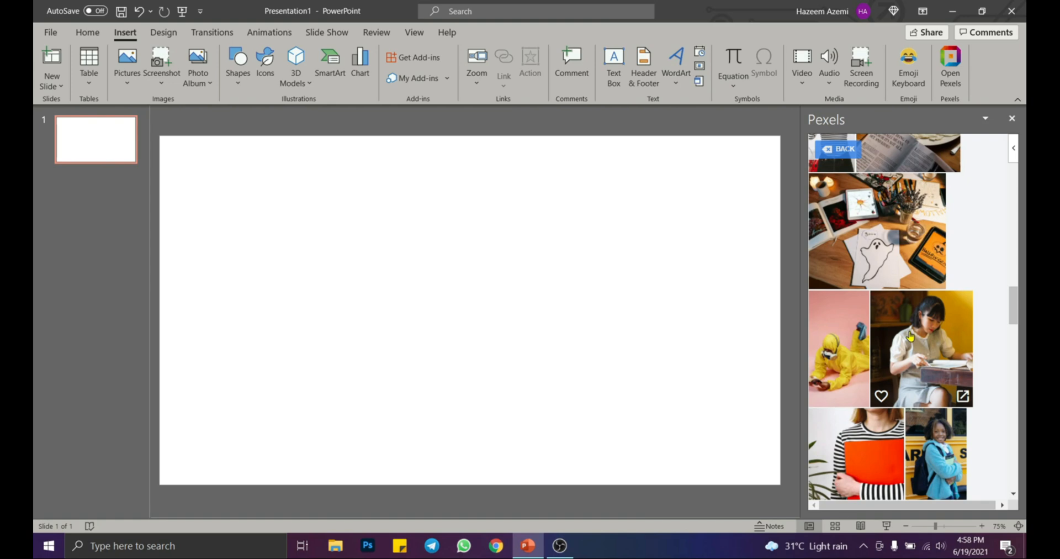
scroll(909, 335, down, 7)
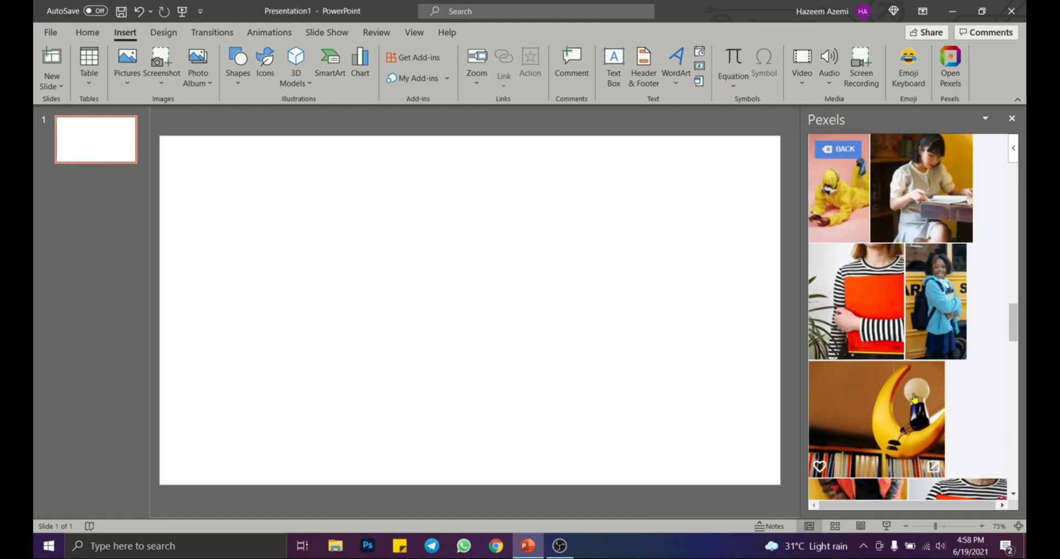
scroll(910, 407, up, 15)
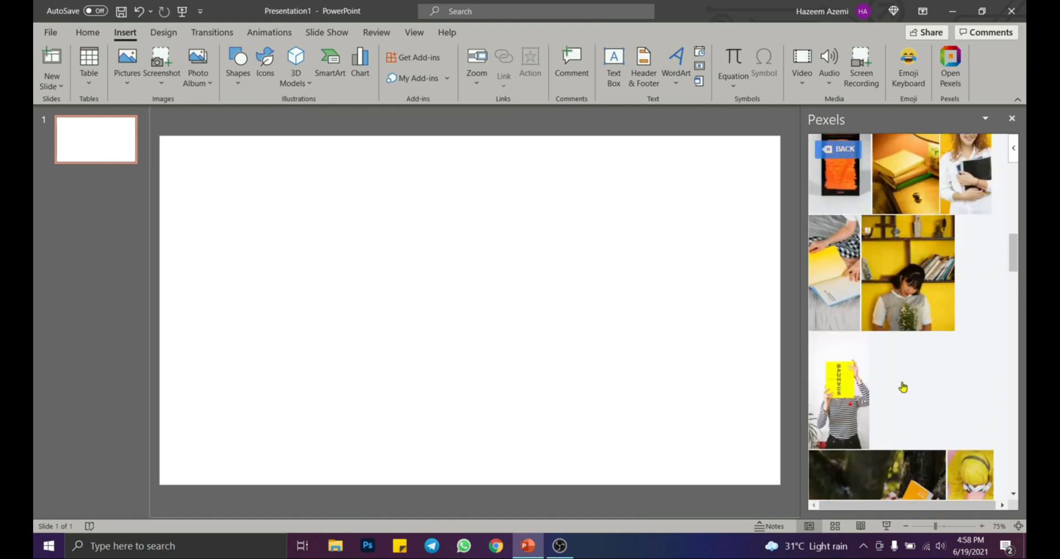
scroll(899, 380, down, 5)
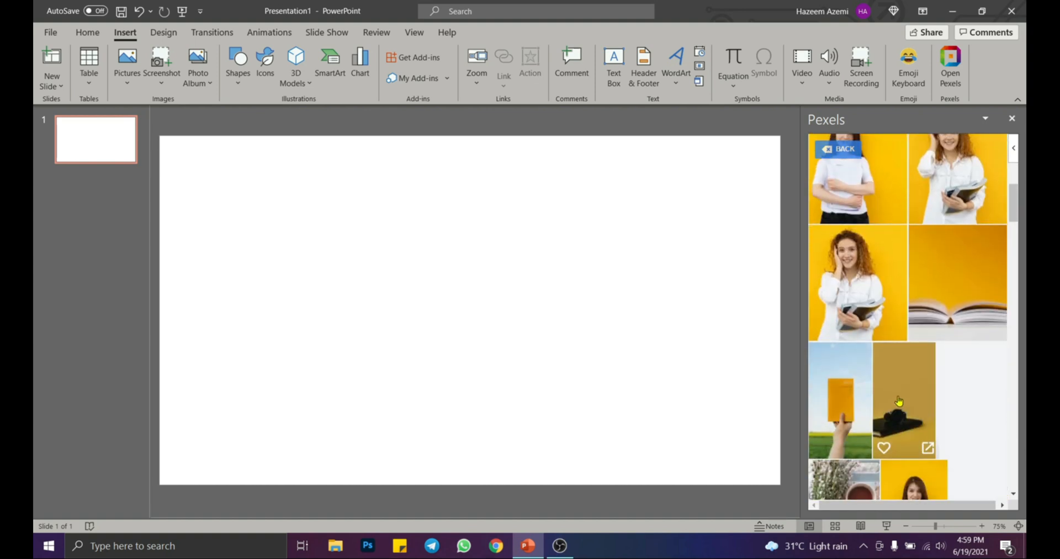
click(861, 265)
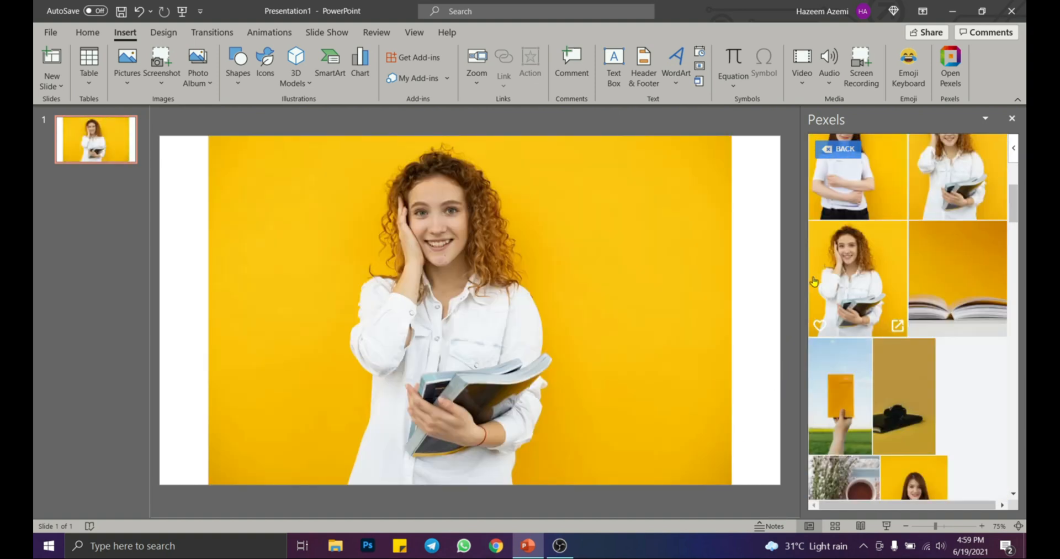
drag(503, 298, 456, 300)
Step: Add a second slide and insert the Pexels photo of stacked books beside a lamp
click(104, 147)
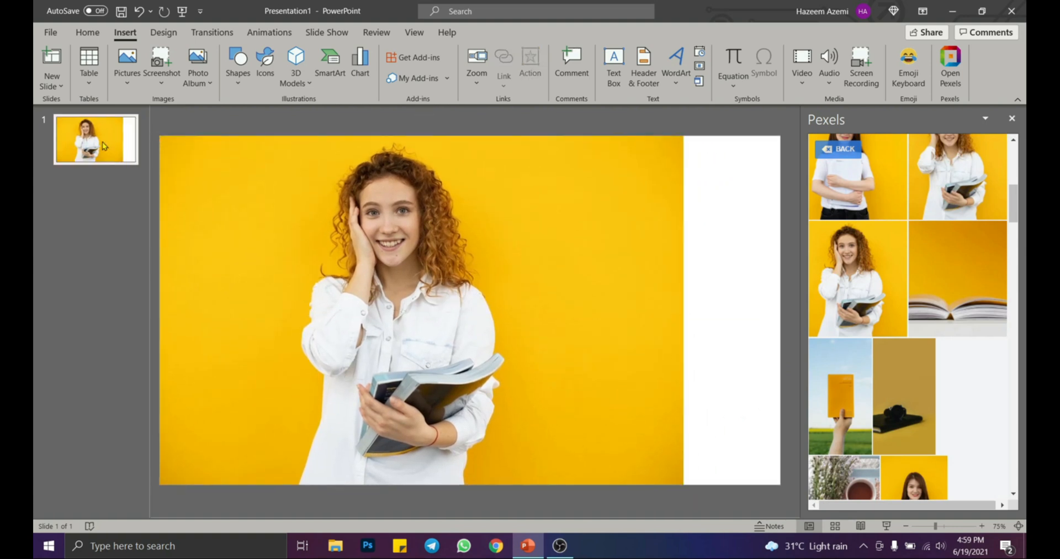
click(88, 32)
click(118, 51)
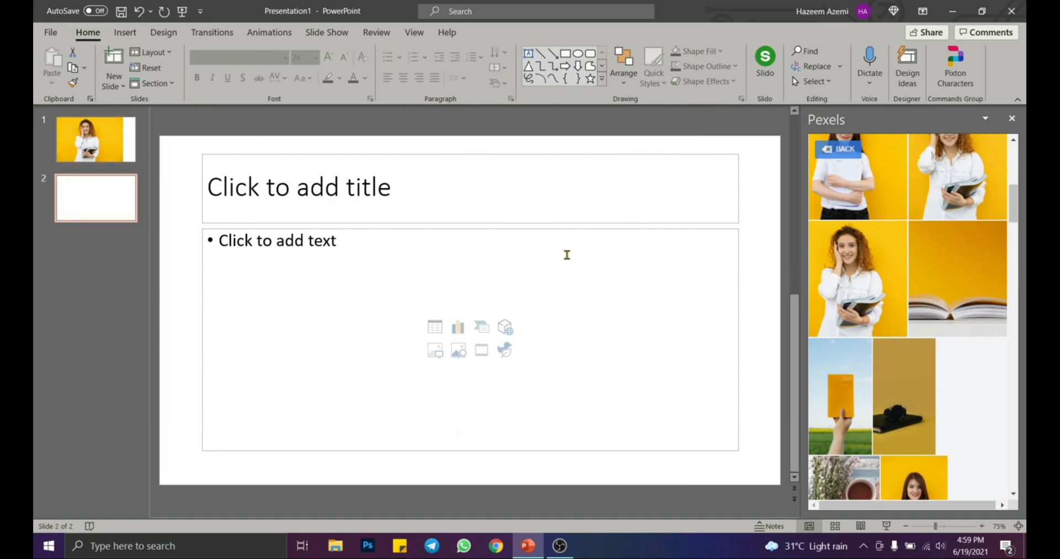
scroll(911, 411, down, 5)
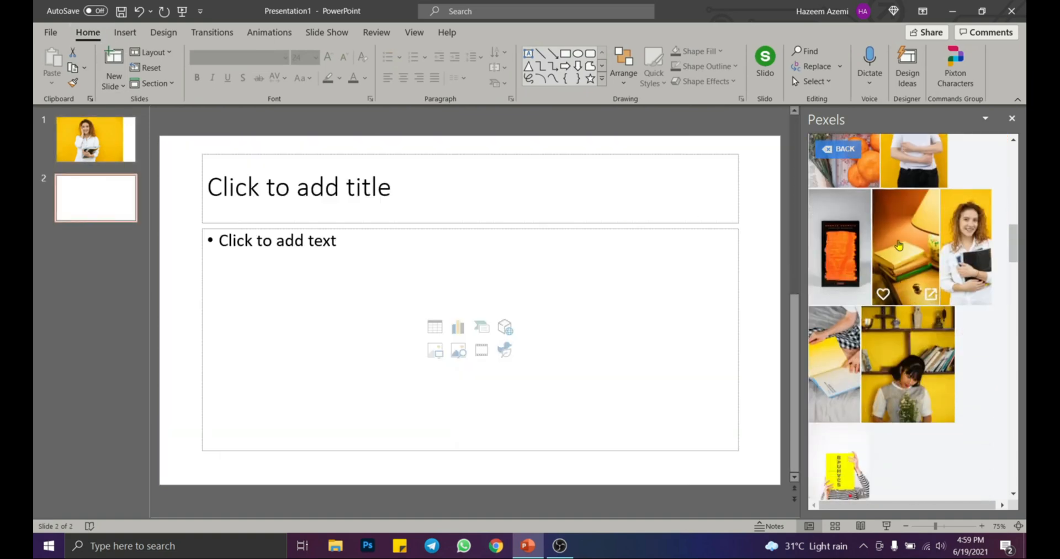
click(898, 245)
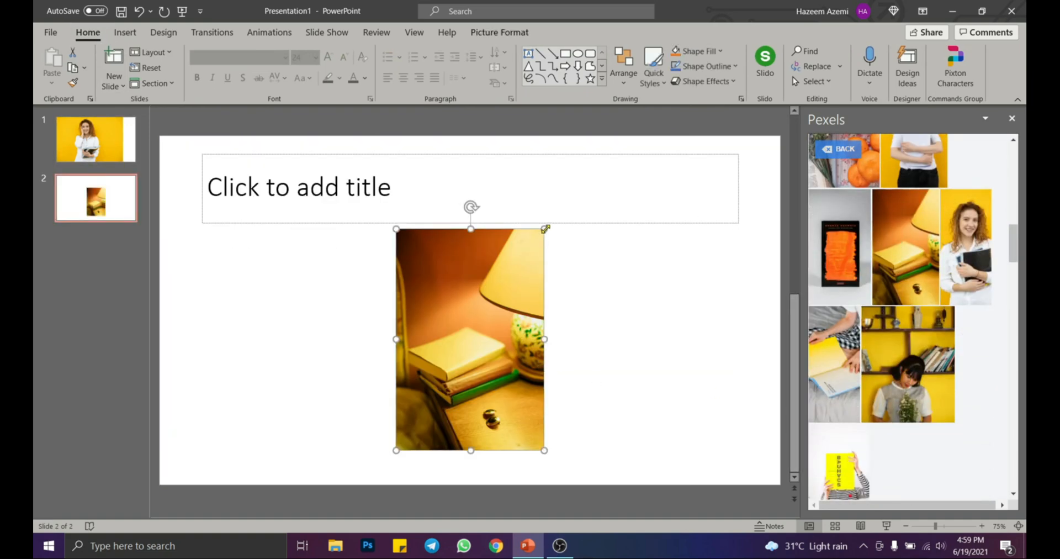
Step: Enlarge the books-and-lamp photo to the full slide height and place it against the slide's left edge
drag(545, 228, 298, 243)
drag(393, 138, 393, 138)
click(562, 369)
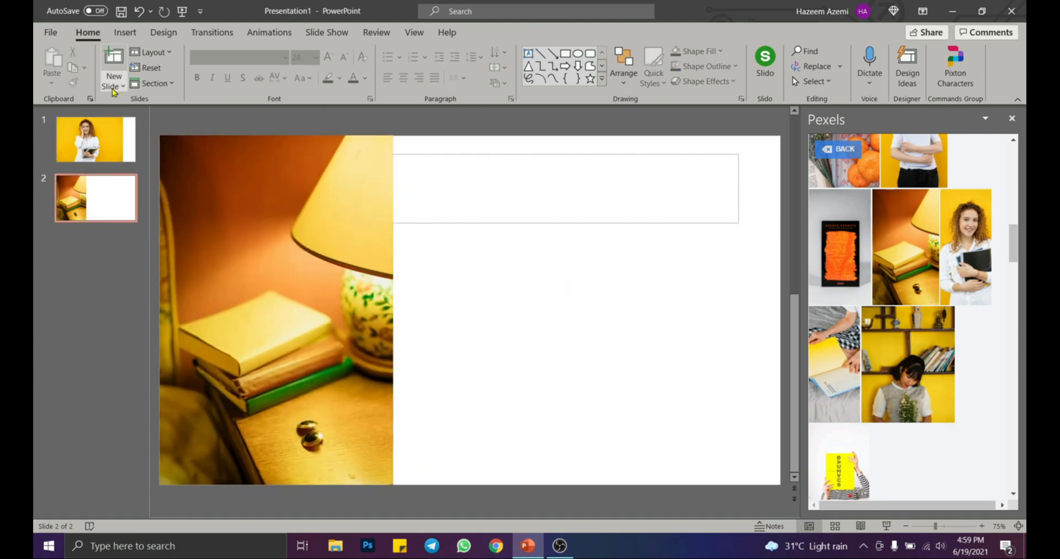
Step: Add a third slide with the Pexels photo of the woman before a bookshelf, enlarged and roughly centred
click(118, 62)
click(896, 358)
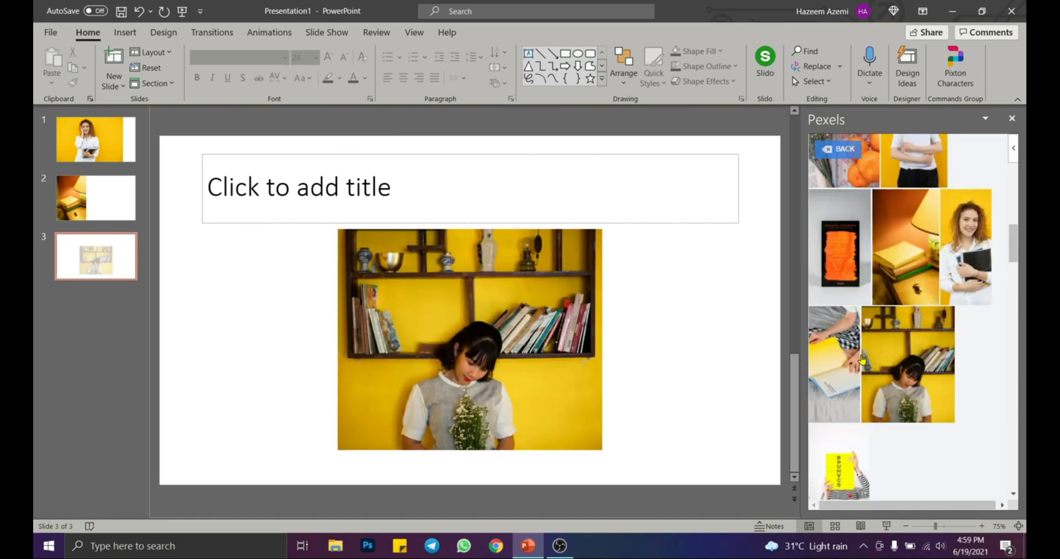
click(518, 323)
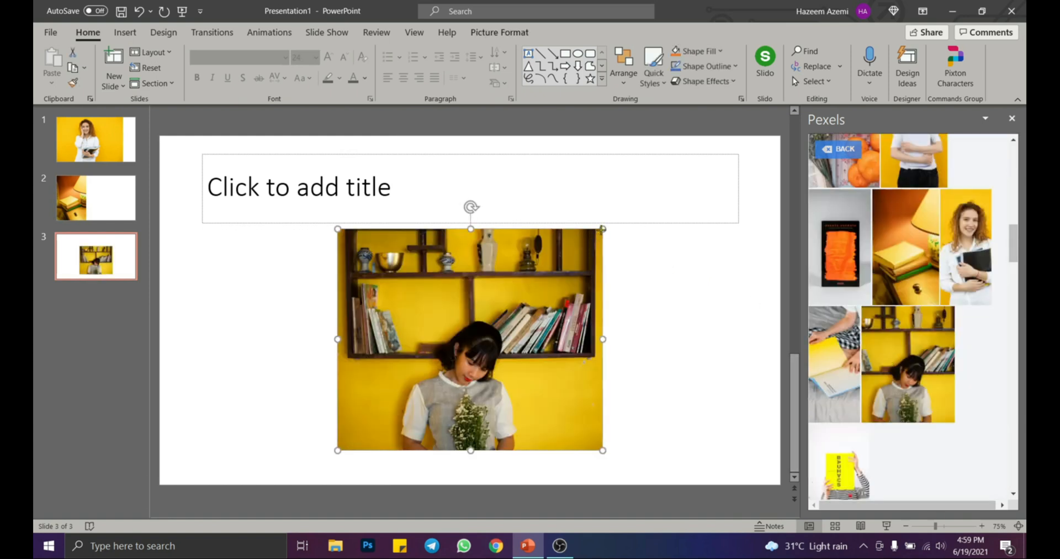
drag(601, 229, 703, 144)
drag(583, 281, 544, 285)
click(171, 331)
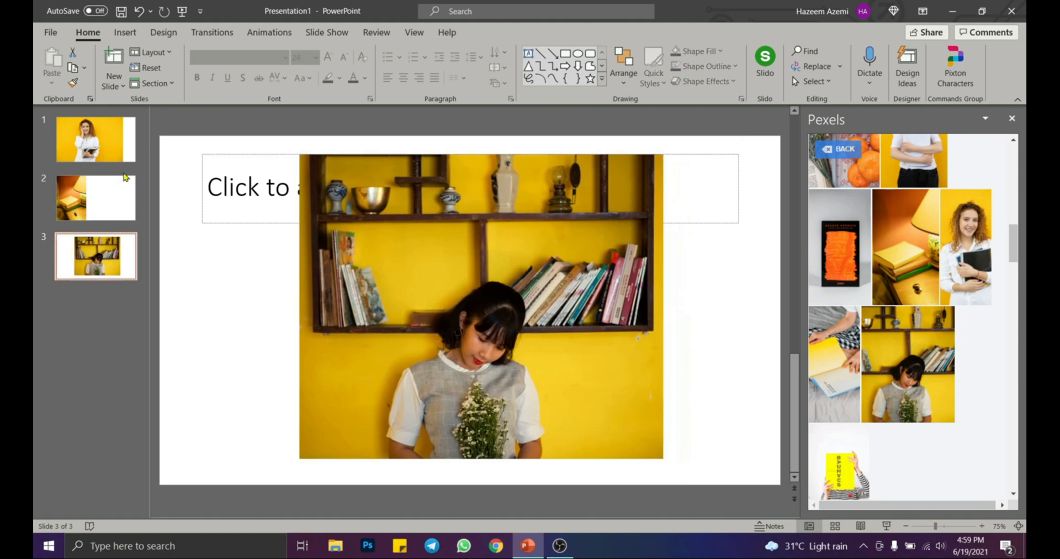
Step: Add a fourth slide and search Pexels for "lighting" photos with the yellow colour filter kept
click(120, 54)
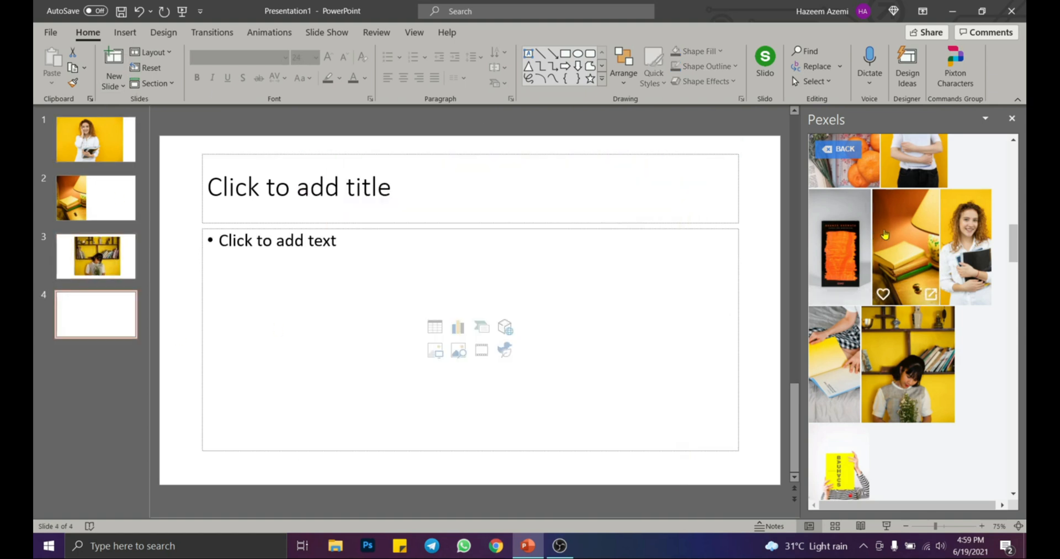
click(849, 157)
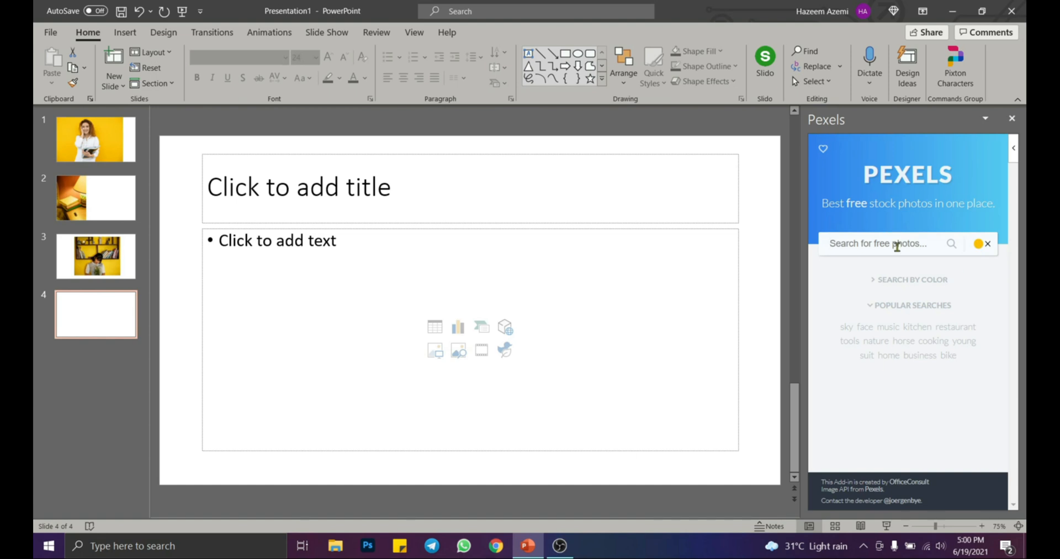
click(896, 246)
text(lighting)
key(Return)
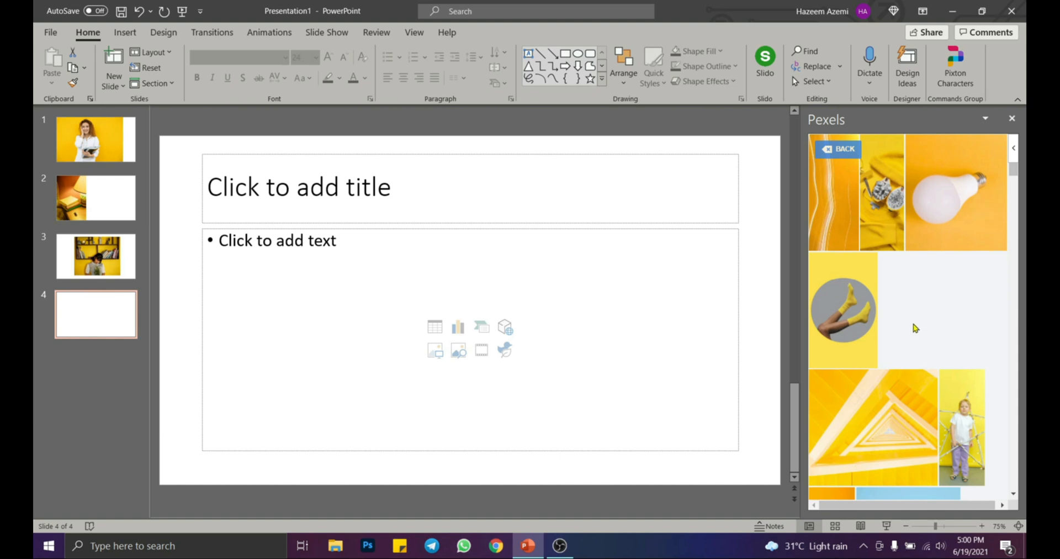
Step: Insert the photo of a hand reaching out of a hole in a yellow surface on the fourth slide
scroll(927, 330, down, 10)
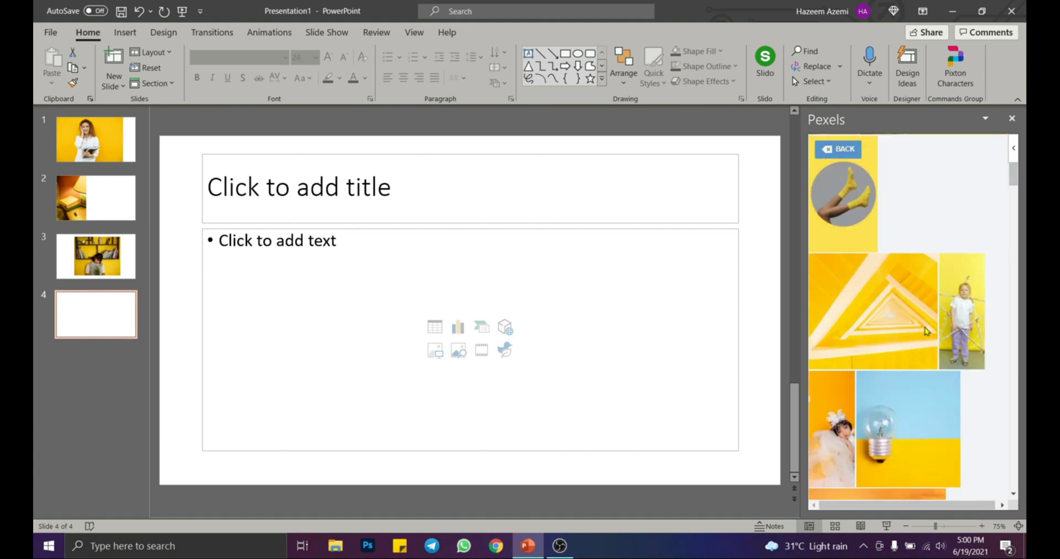
scroll(926, 337, down, 4)
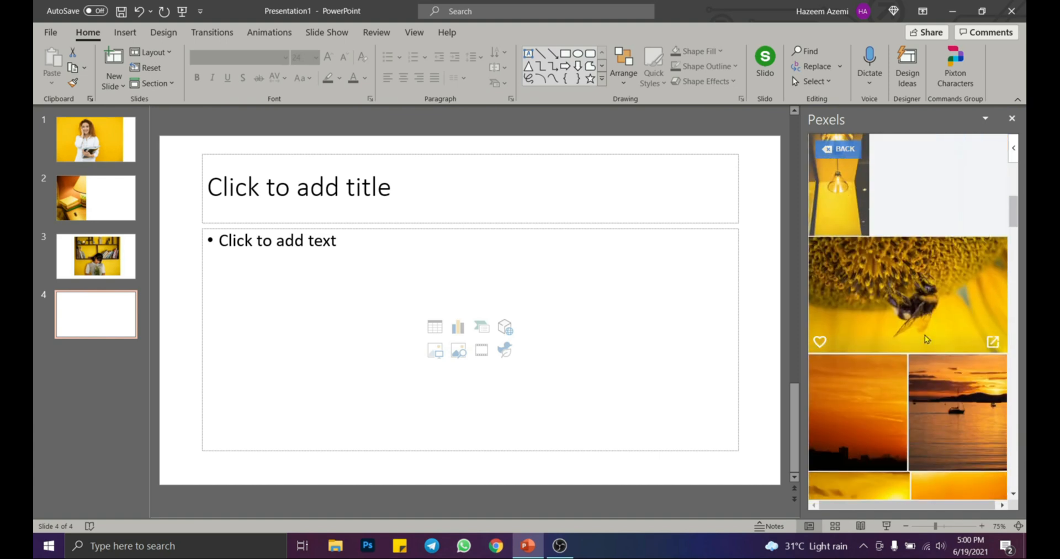
scroll(925, 327, down, 8)
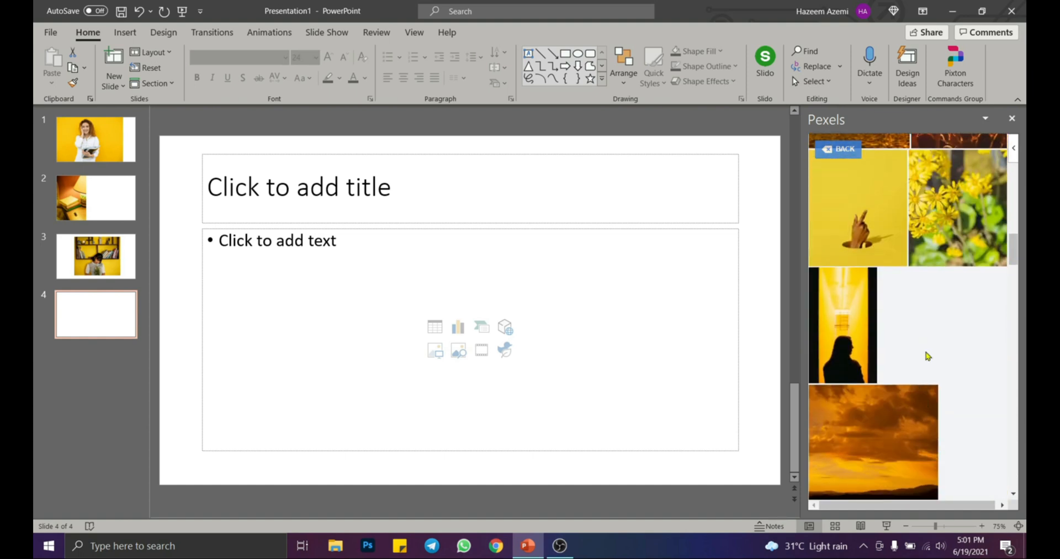
drag(855, 212, 666, 316)
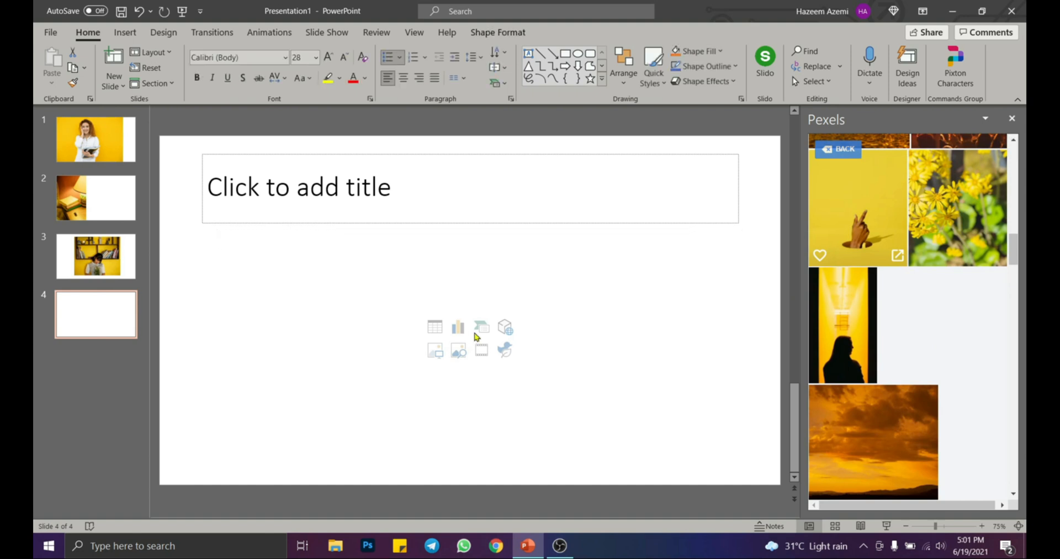
click(867, 214)
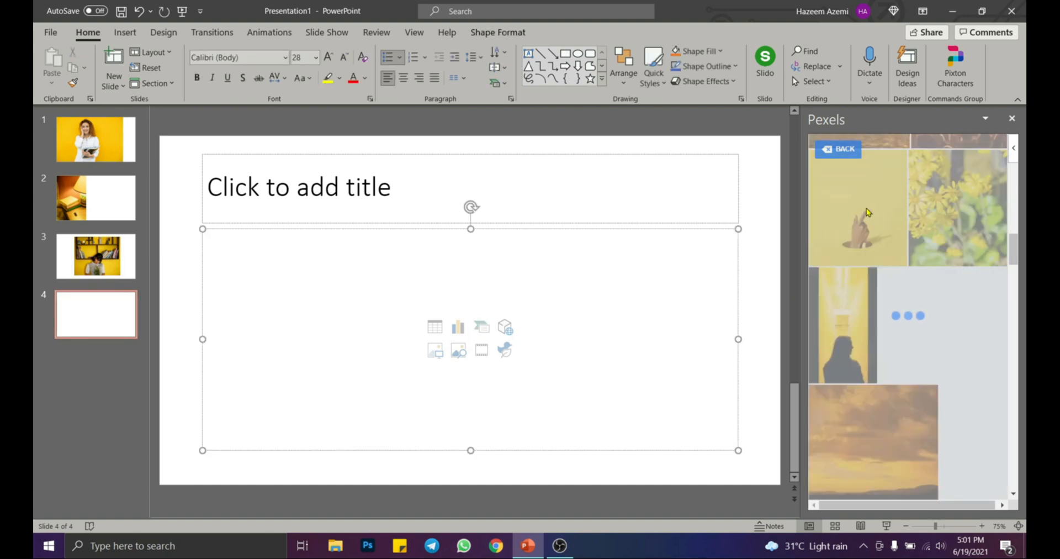
Step: Enlarge the yellow hand photo to nearly the full slide height and centre it on the slide
click(618, 250)
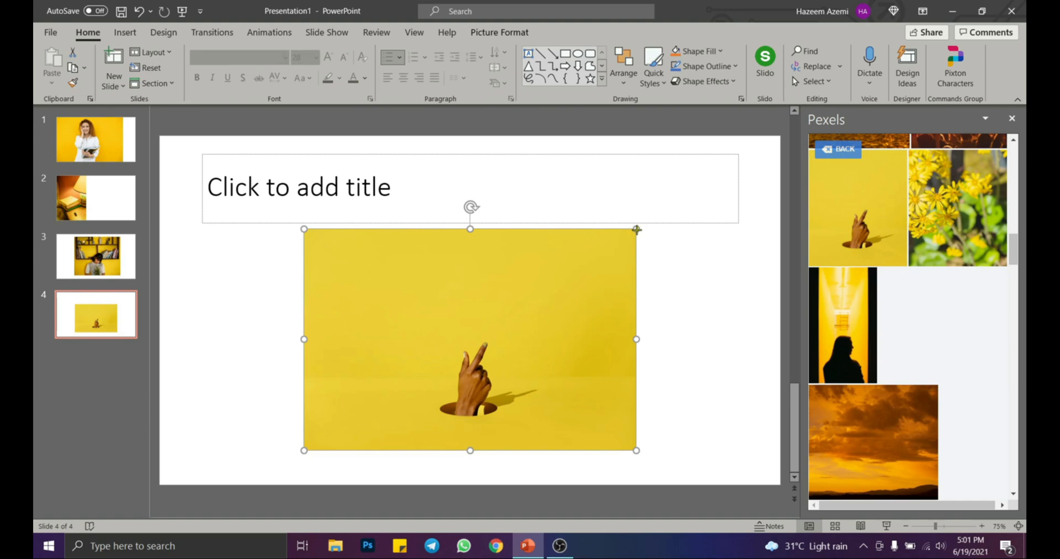
drag(637, 229, 743, 154)
drag(552, 265, 505, 268)
Step: Add a fifth slide and insert the Pexels photo of the dripping water tap
click(114, 61)
scroll(894, 397, down, 3)
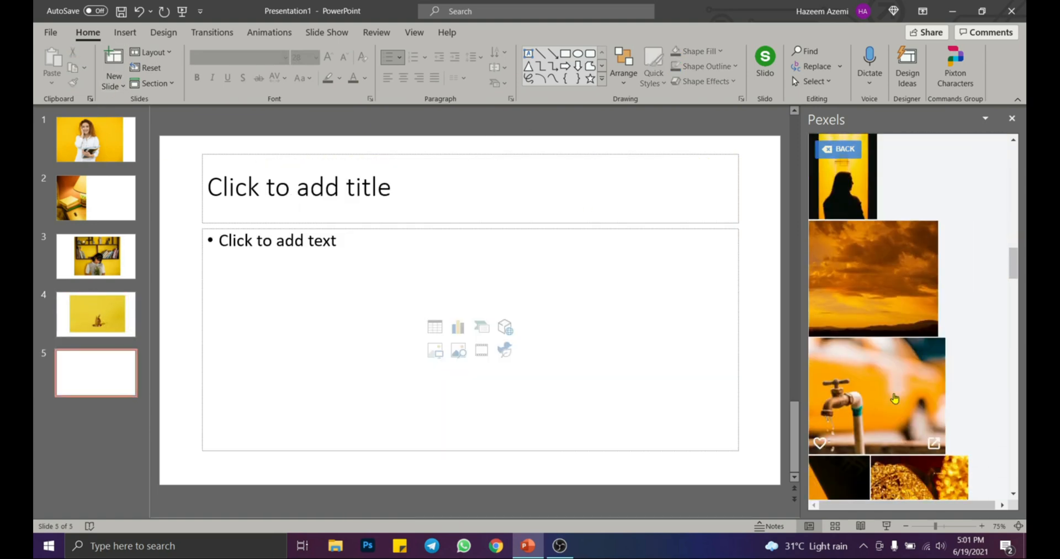
scroll(895, 398, down, 3)
click(863, 230)
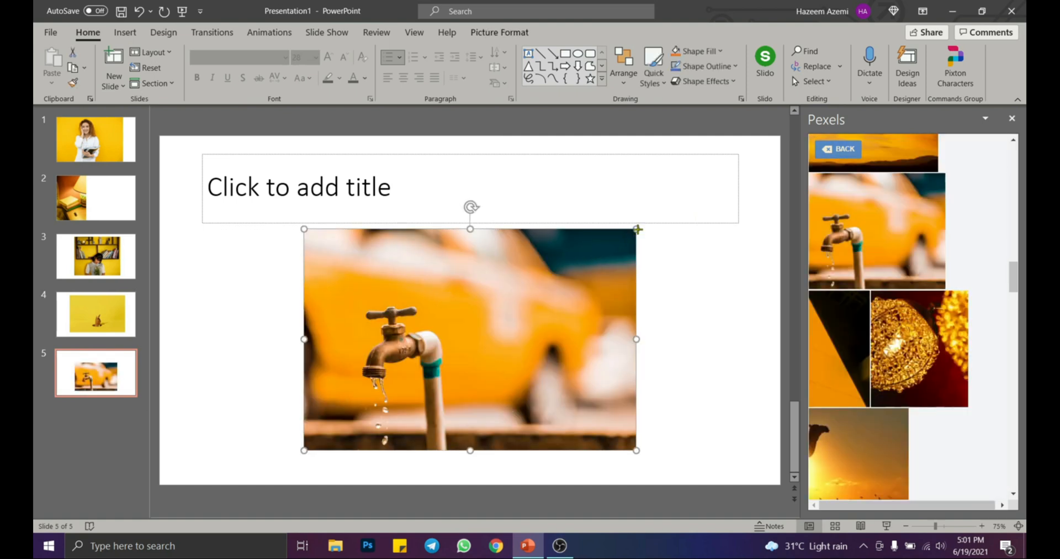
Step: Enlarge the water tap photo so it overlaps the title placeholder and centre it horizontally on the slide
drag(638, 229, 733, 166)
drag(533, 296, 493, 303)
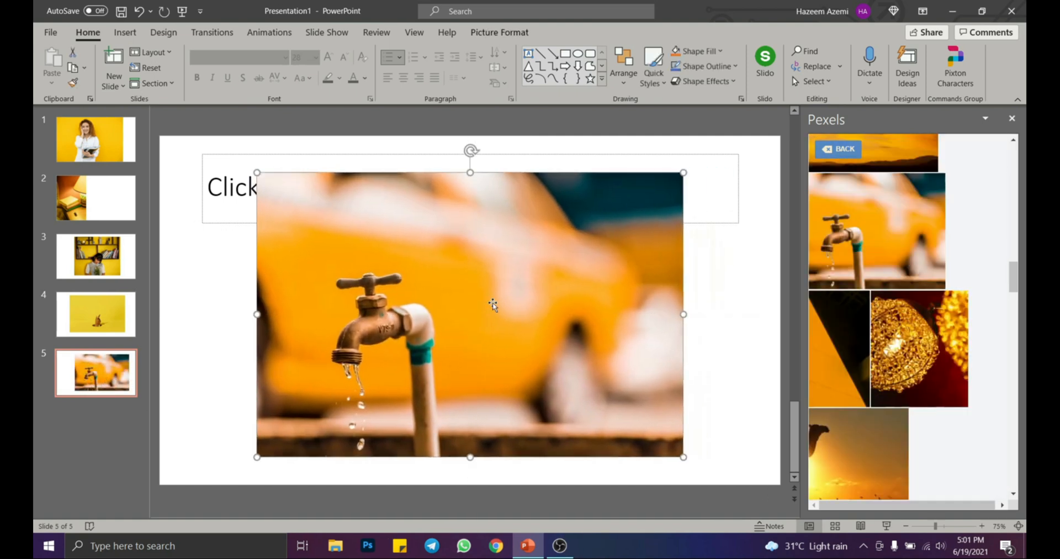
scroll(905, 359, down, 8)
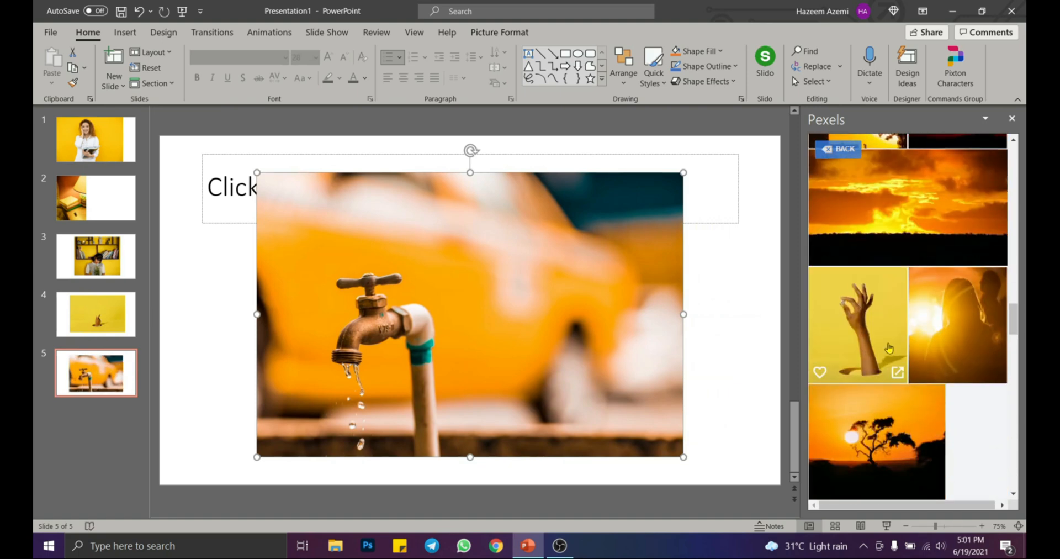
Step: Add a sixth slide and insert the Pexels photo of a silhouetted hand holding glasses at sunset
key(ctrl+m)
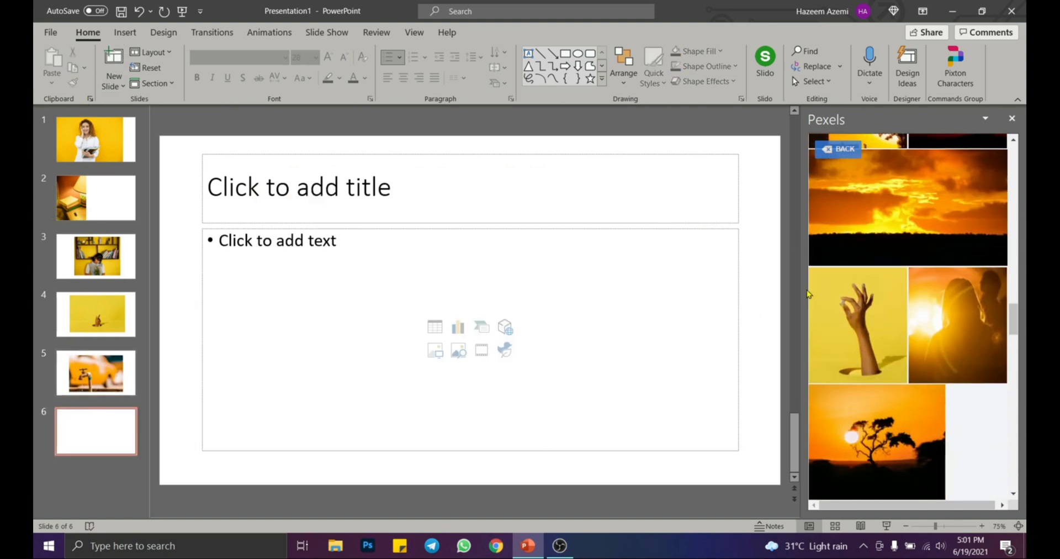
scroll(894, 385, down, 10)
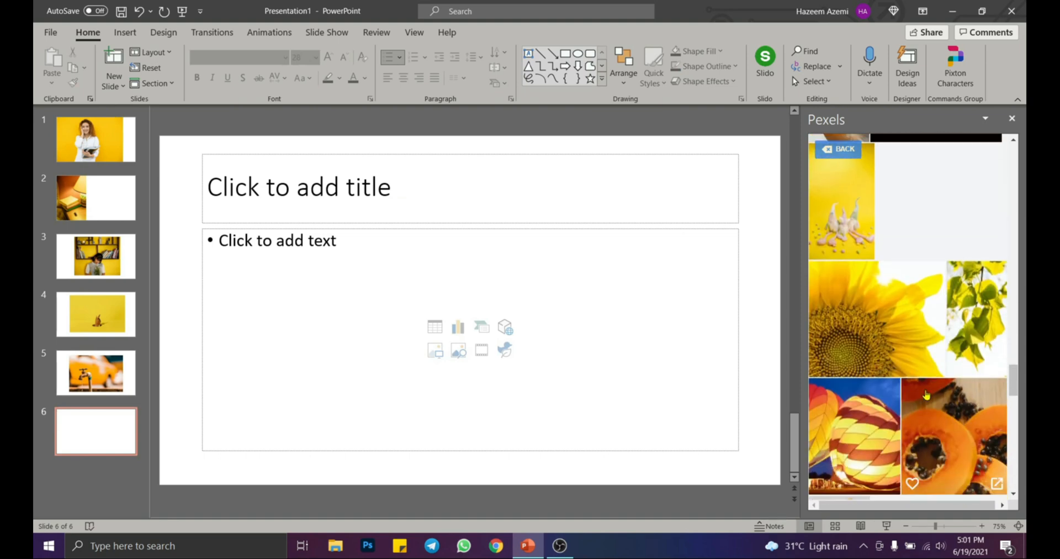
scroll(925, 394, up, 4)
click(943, 325)
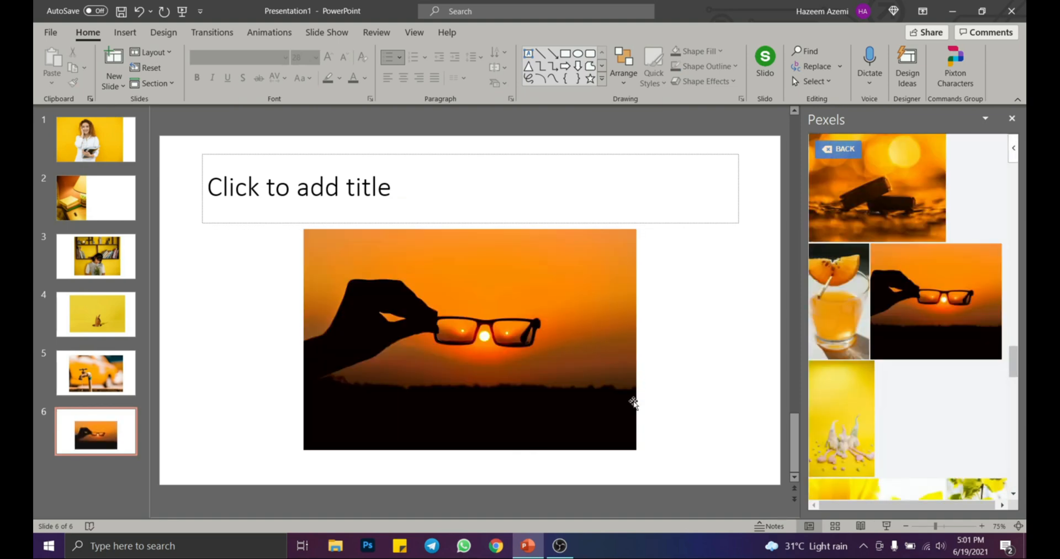
Step: Enlarge the sunset glasses photo so it overlaps the title placeholder and centre it horizontally on the slide
click(574, 259)
drag(635, 230, 698, 174)
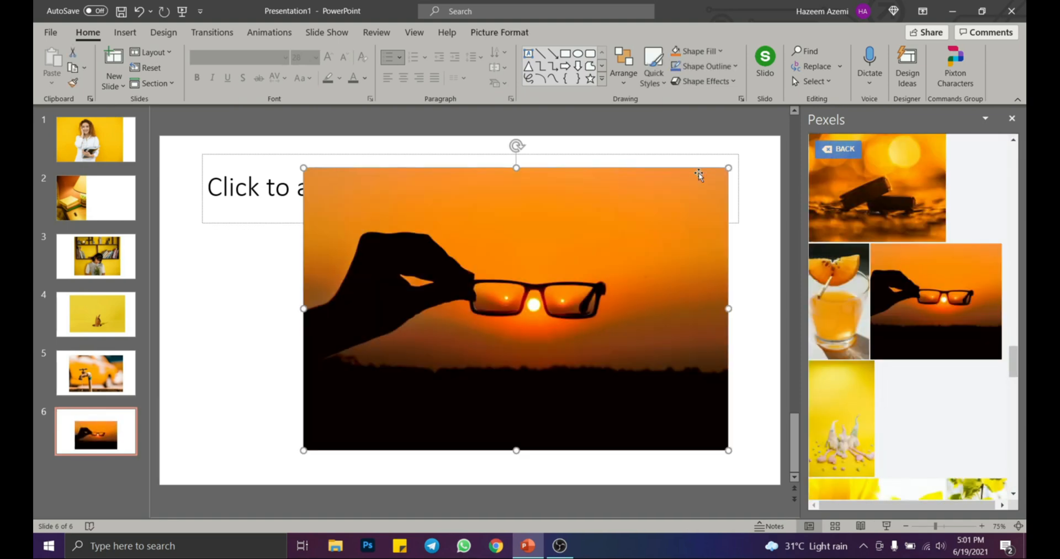
drag(537, 338, 493, 339)
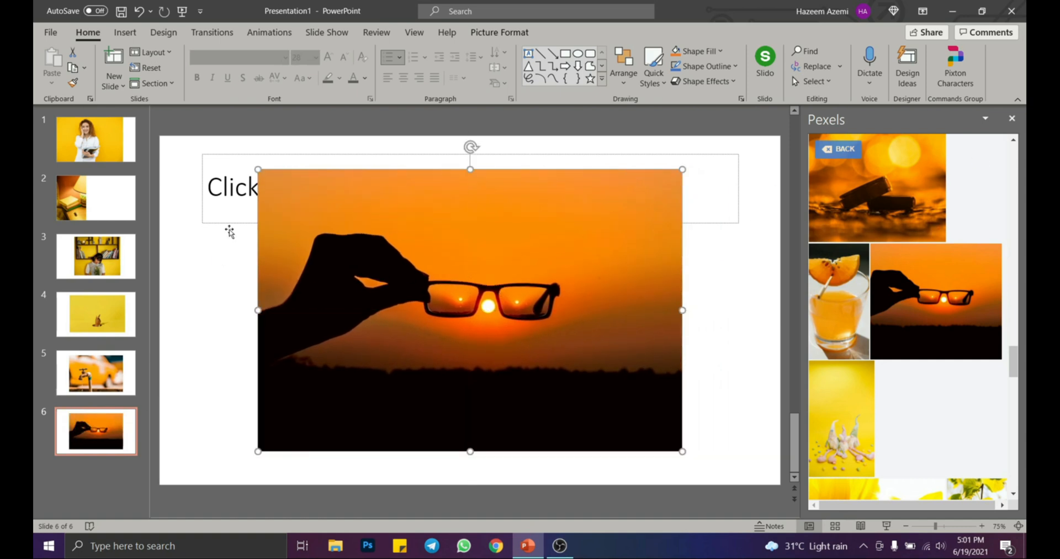
Step: Add a seventh slide, return to the Pexels search page and clear the yellow colour filter
click(114, 59)
click(845, 149)
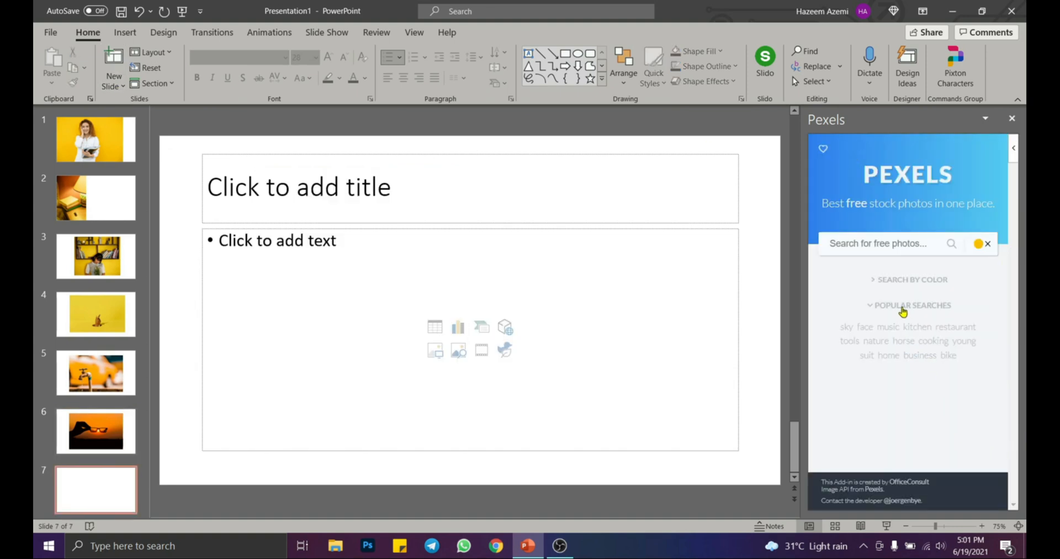
click(980, 245)
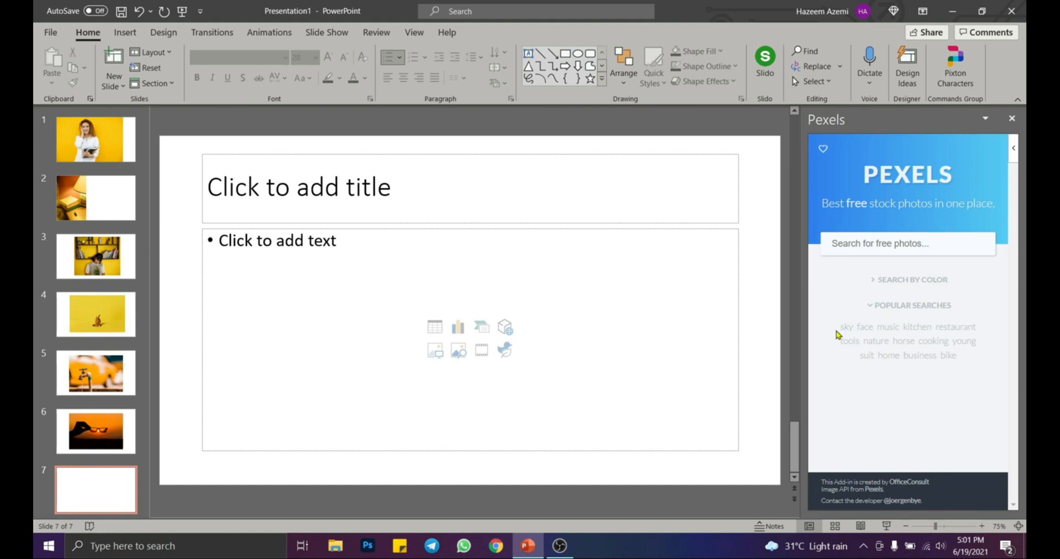
Step: Run the popular "sky" search and insert the photo of dark clouds over a red sunset horizon on the seventh slide
click(845, 326)
scroll(910, 329, down, 10)
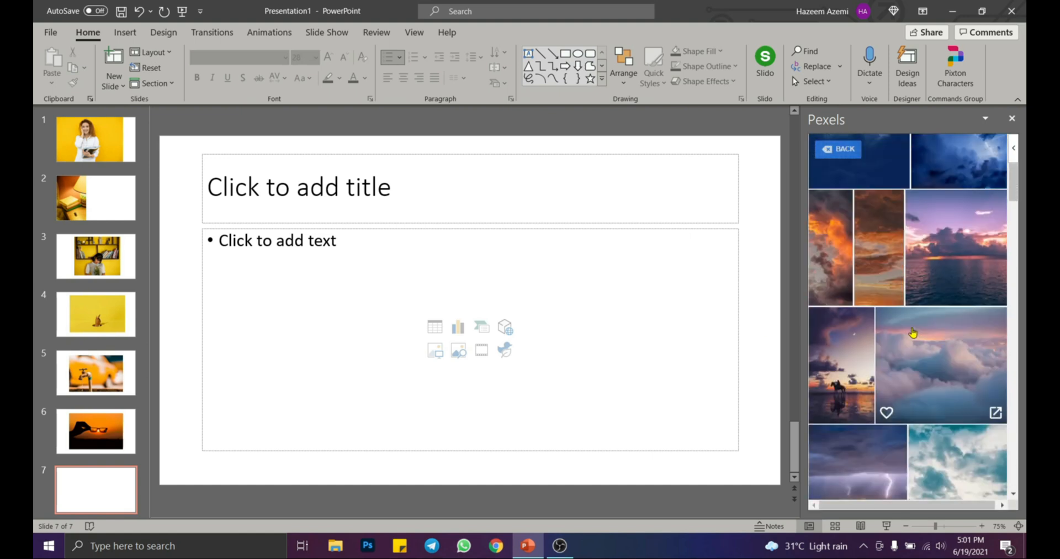
scroll(925, 432, down, 8)
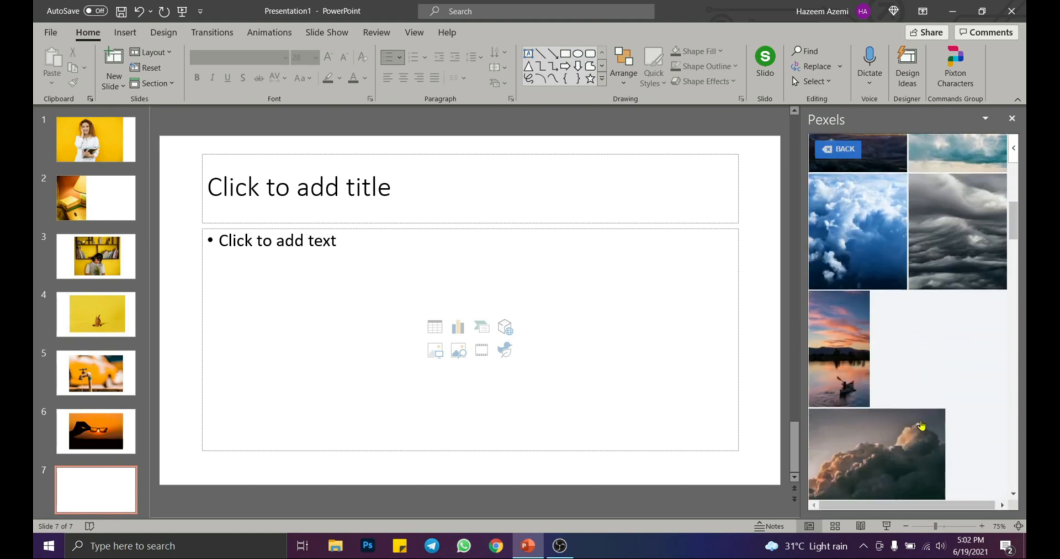
scroll(919, 367, down, 4)
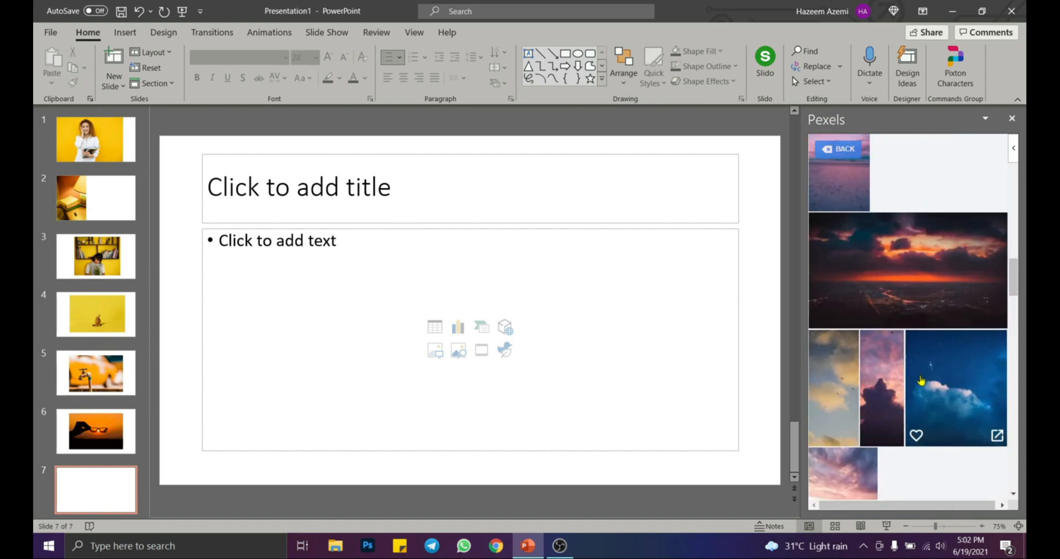
click(917, 276)
Step: Add an eighth slide and insert the photo of spices on spoons from the popular "cooking" search
key(ctrl+m)
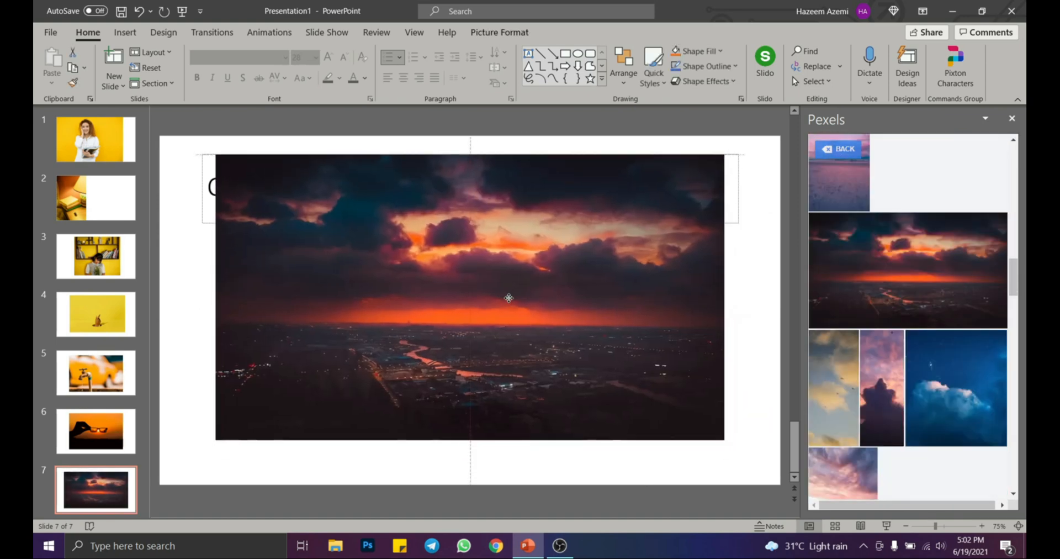
click(933, 342)
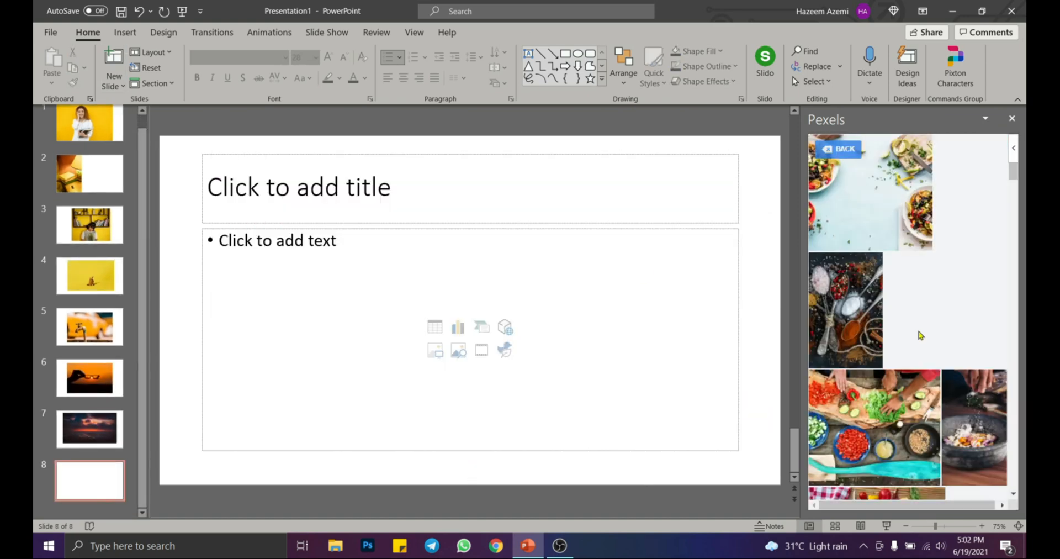
click(858, 321)
Step: Enlarge the spices photo to most of the slide height and shift it up on the left half of the slide
drag(342, 299, 343, 298)
drag(405, 402, 464, 468)
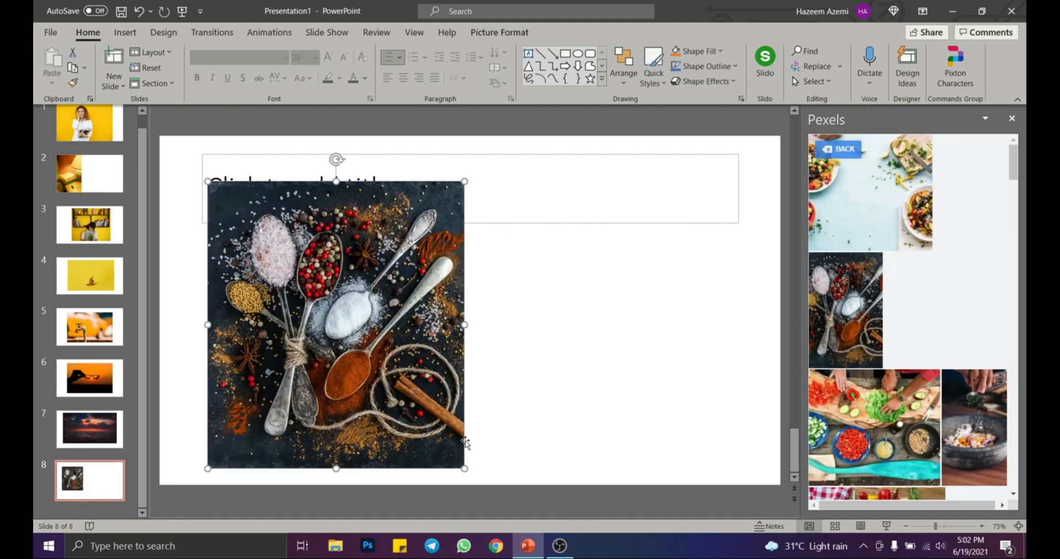
drag(353, 337, 353, 310)
Step: Add a ninth slide and insert the Pexels photo of hands preparing chopped vegetables
click(114, 57)
click(875, 428)
drag(532, 358, 441, 296)
key(ctrl+z)
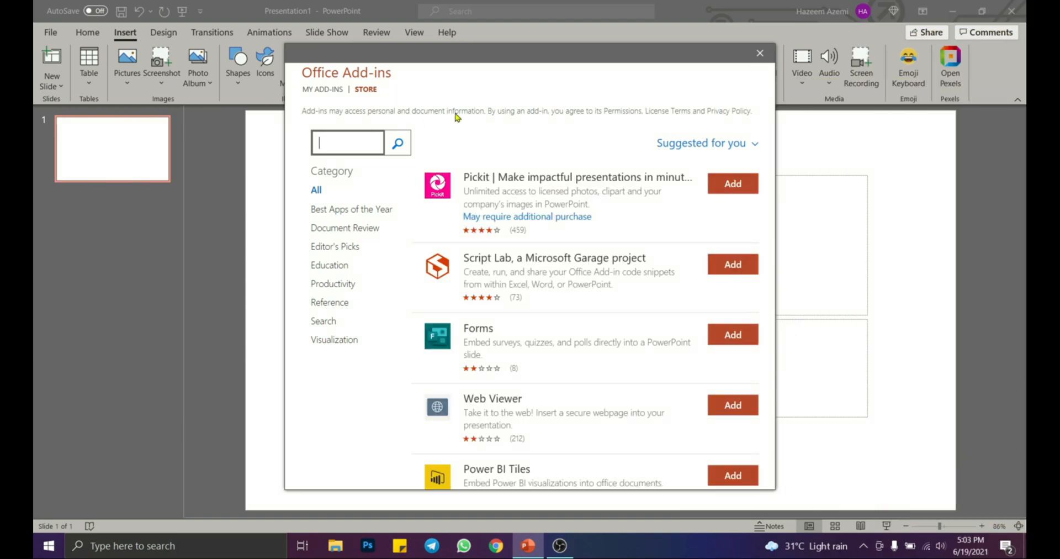
Step: Search the Office add-in store for "pro word cloud" and add the Pro Word Cloud add-in
text(pro word )
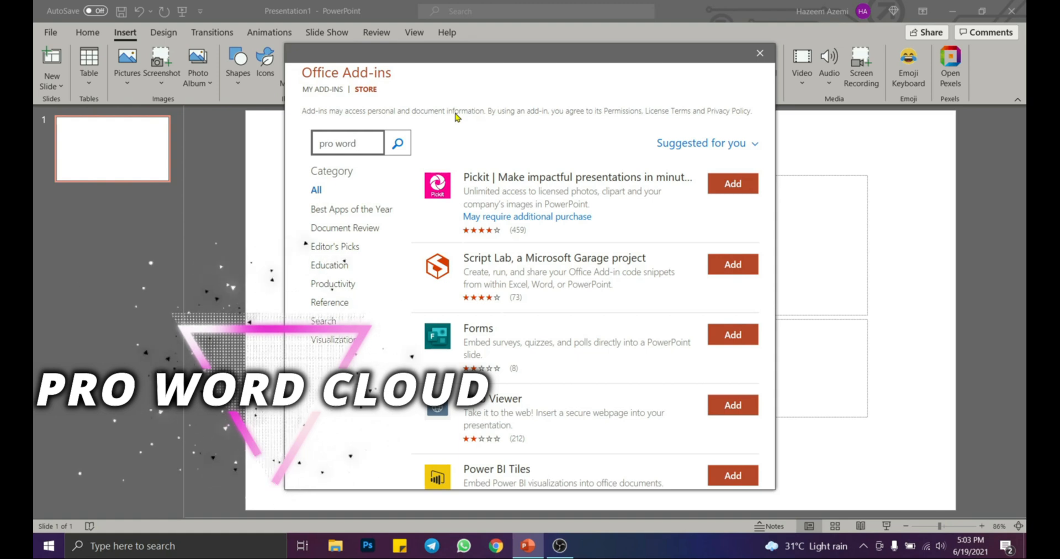
text(cloud)
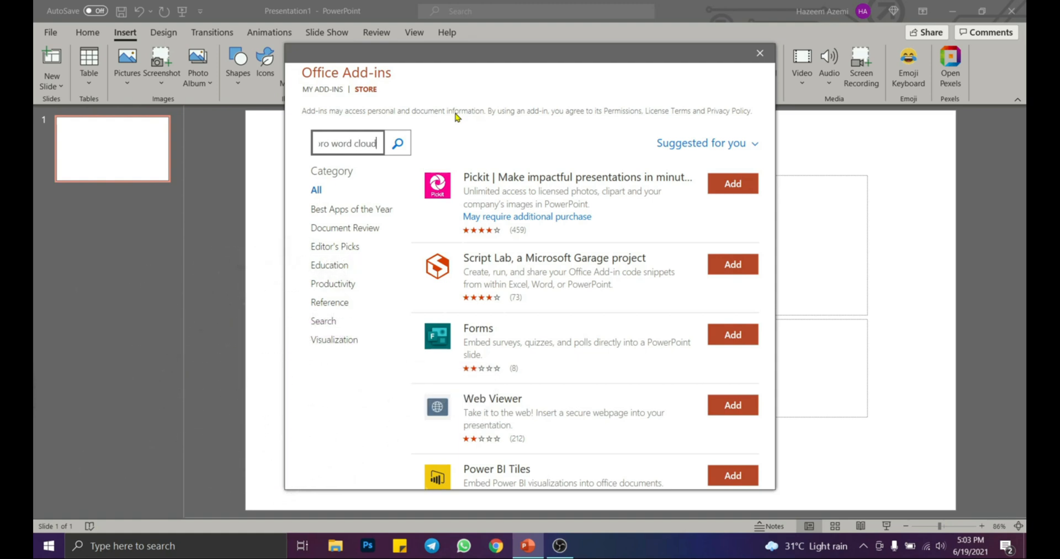
key(Return)
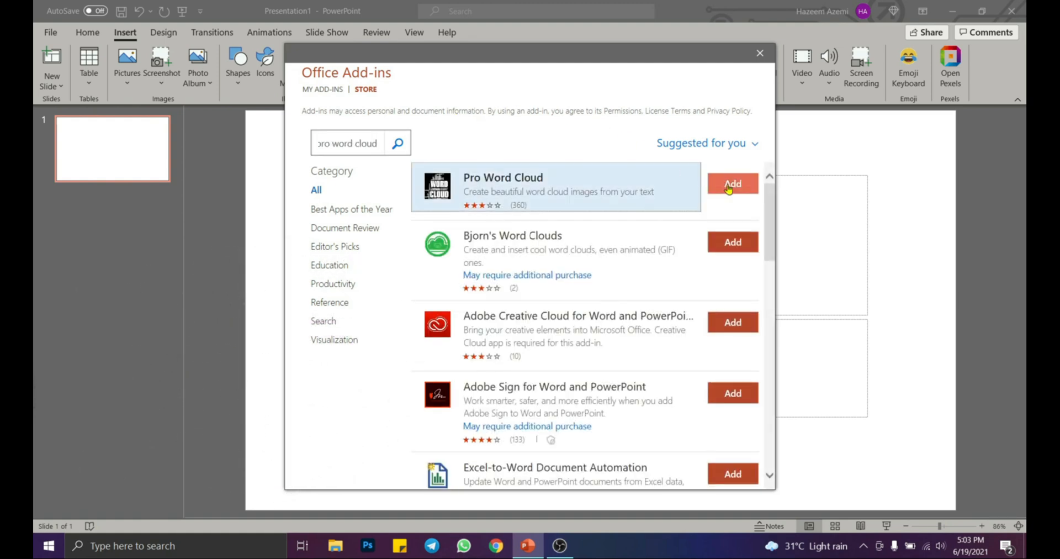
click(738, 185)
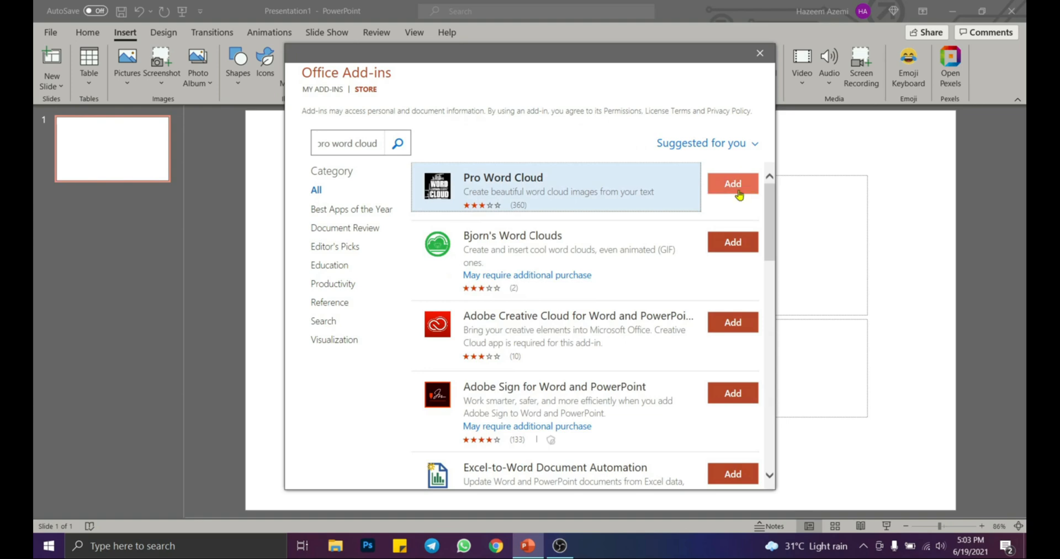
click(660, 276)
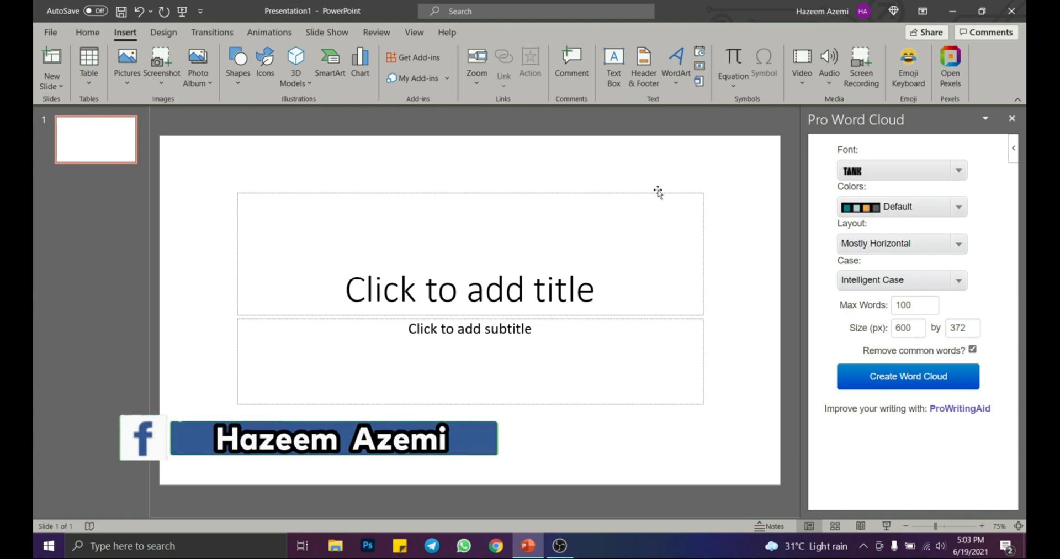
Step: Delete the title placeholder and enter Menarik, Terbaik and Bagus on separate lines in the subtitle placeholder
click(615, 193)
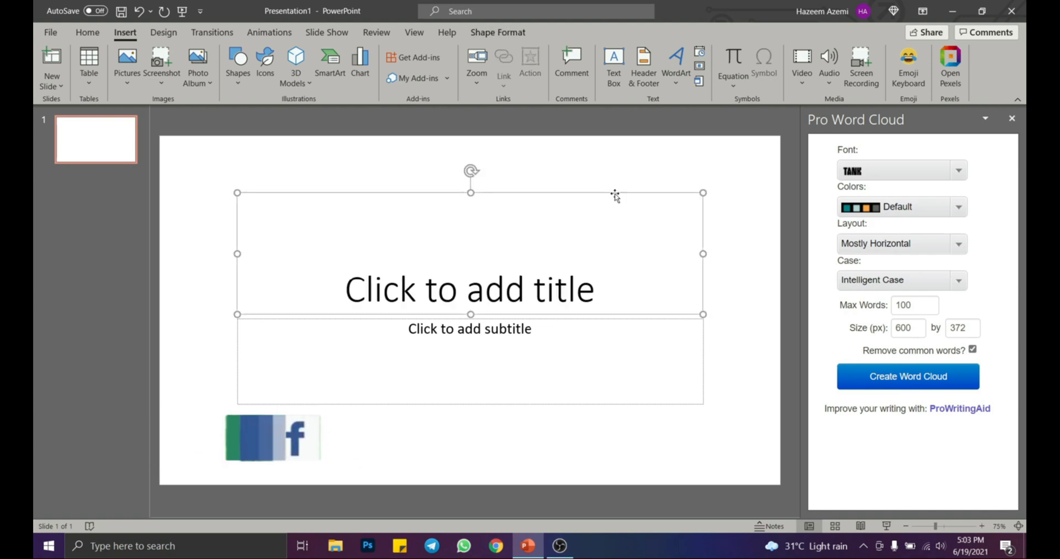
key(Delete)
click(497, 359)
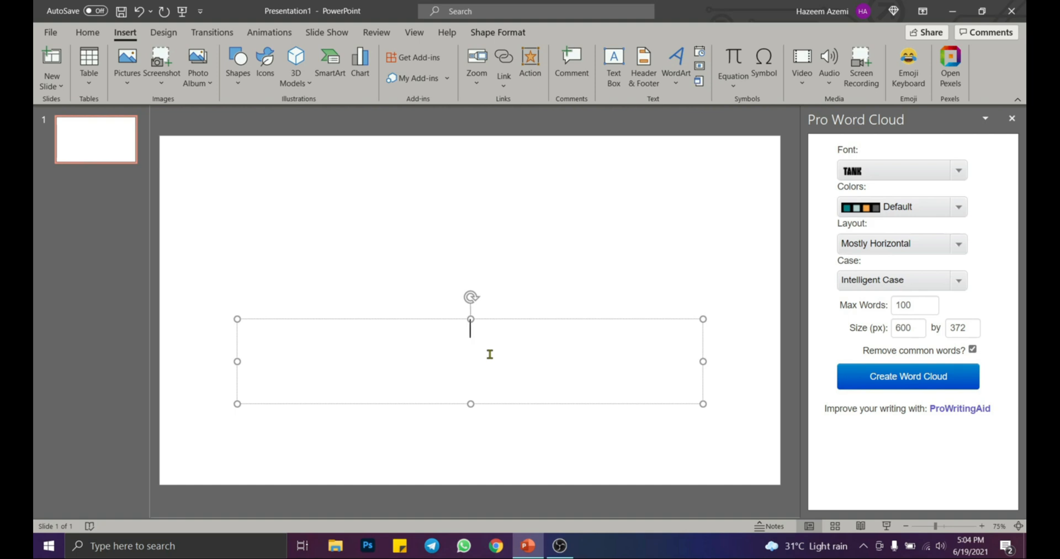
text(Menarik)
key(Return)
text(Terbaik)
key(Return)
text(Bagus)
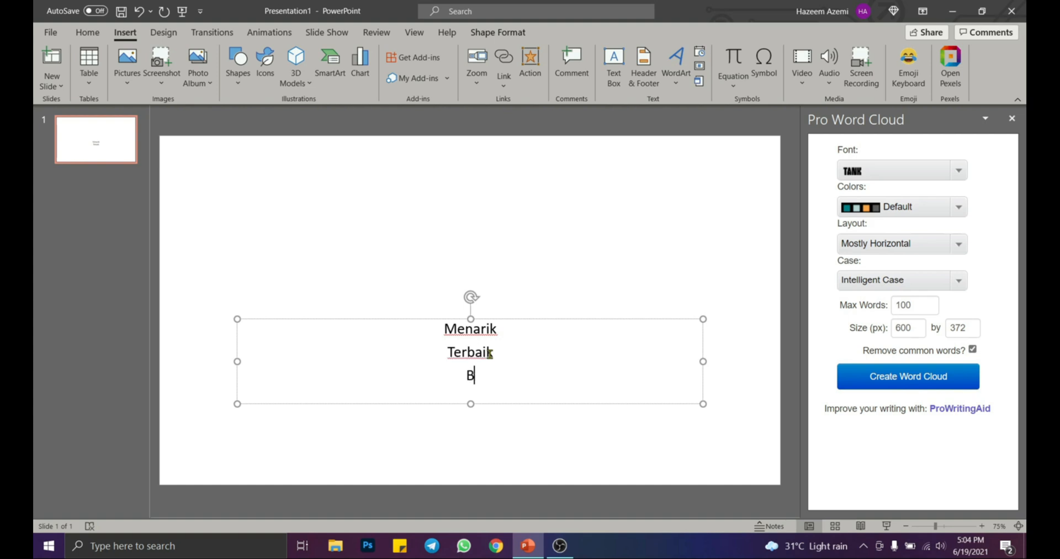
Step: Add the lines Mantap, Rajin and Bijak, and extend the text box upward to near the top of the slide
key(Return)
text(Mantap)
key(Return)
text(Rajin)
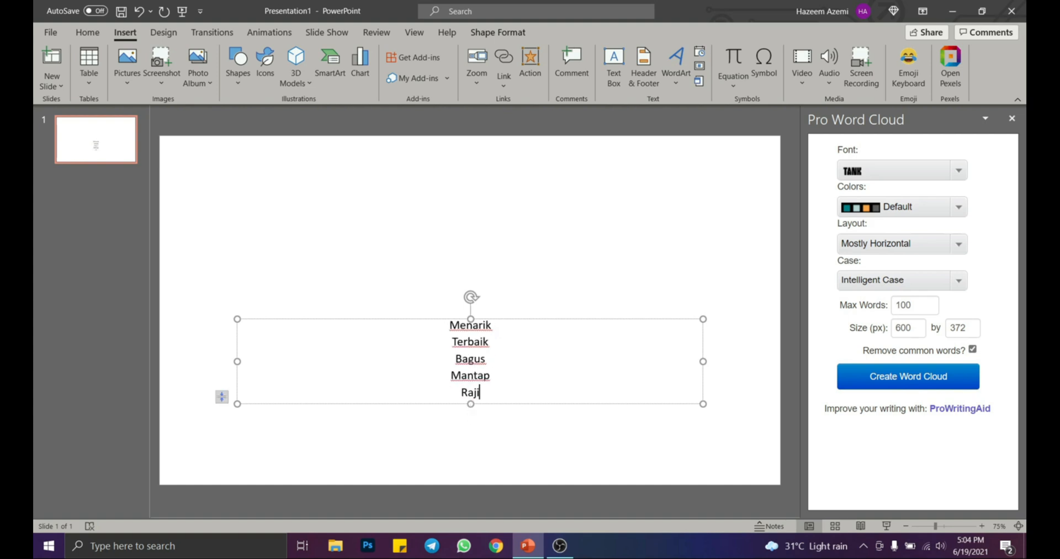
key(Return)
text(Bijak)
drag(238, 318, 215, 163)
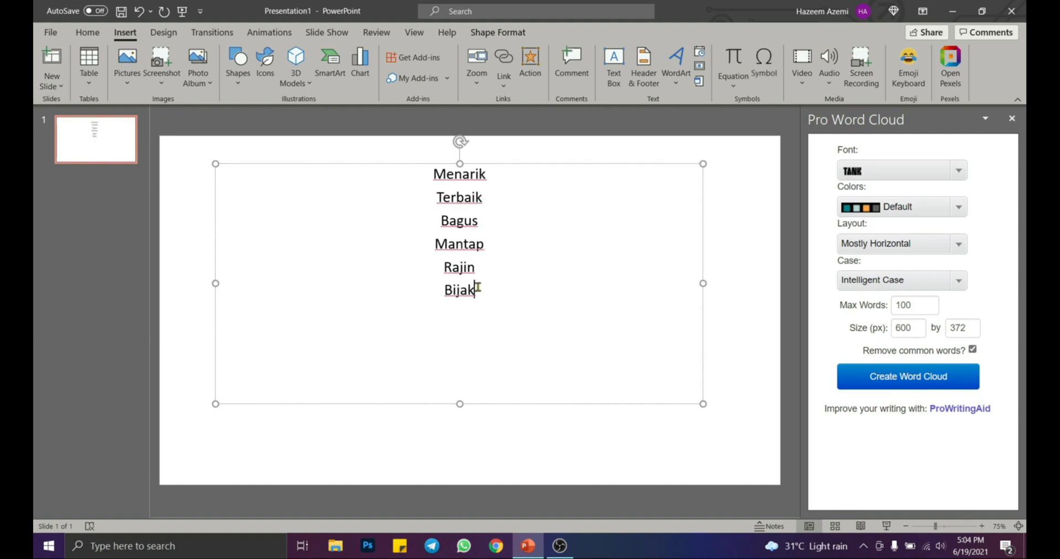
Step: Add the lines Pandai, Kreatif and Inovatif, then extend the text box downward and nudge it into place
key(Return)
text(Pandai)
key(Return)
text(Kreatif)
key(Return)
text(Inovatif)
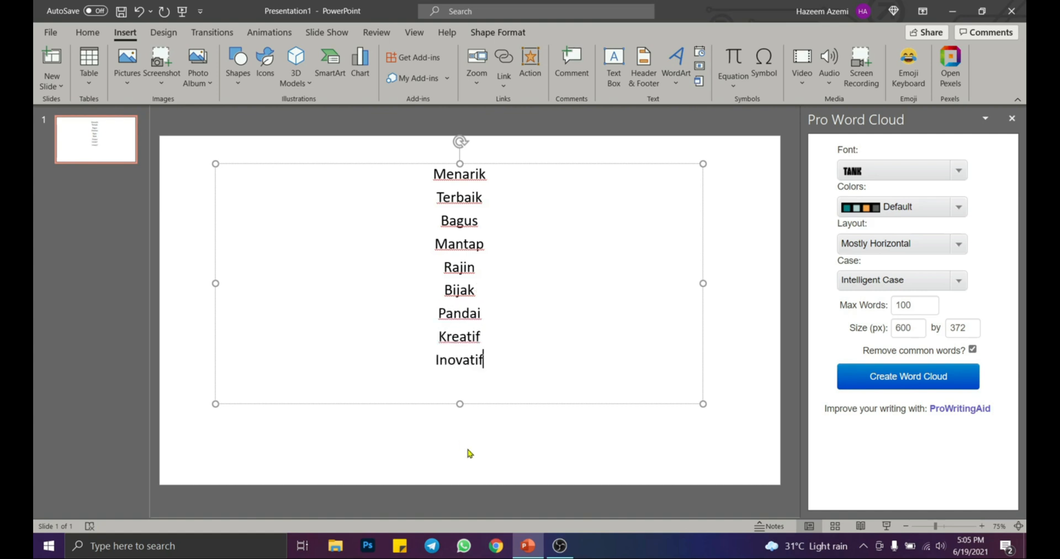
drag(460, 403, 461, 445)
drag(510, 445, 507, 452)
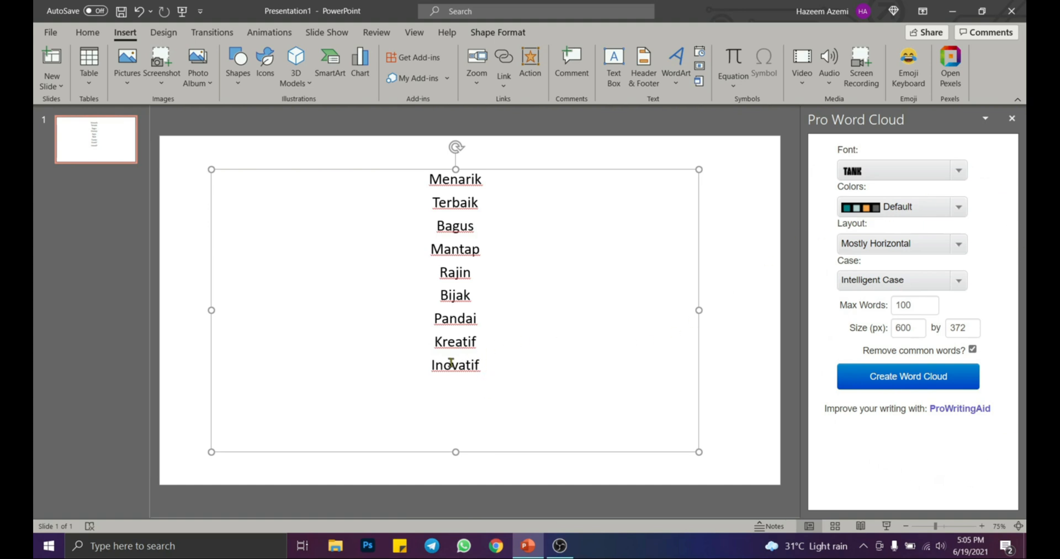
Step: Create a word cloud from all the listed words using the Tank font and the Default colours
click(457, 310)
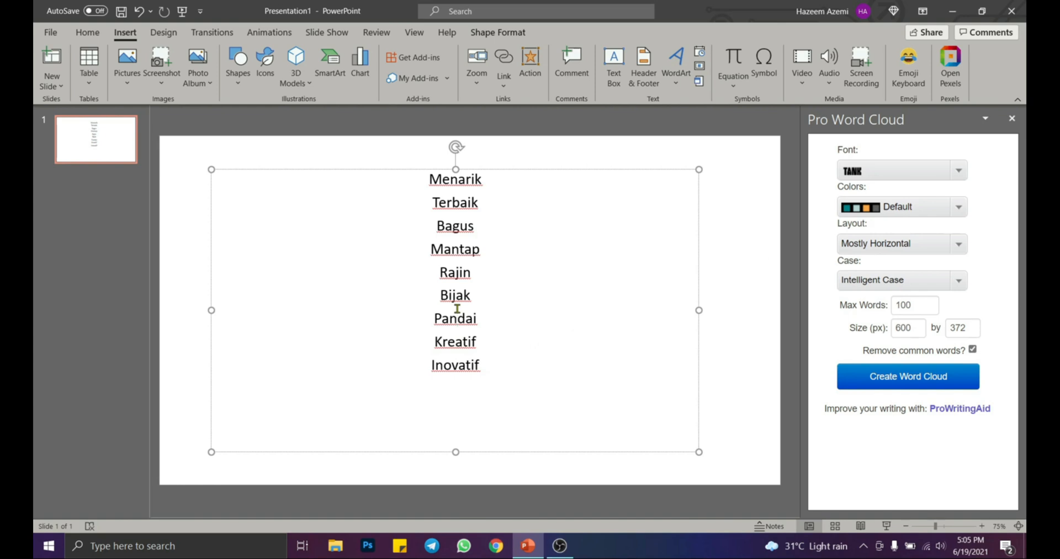
key(ctrl+a)
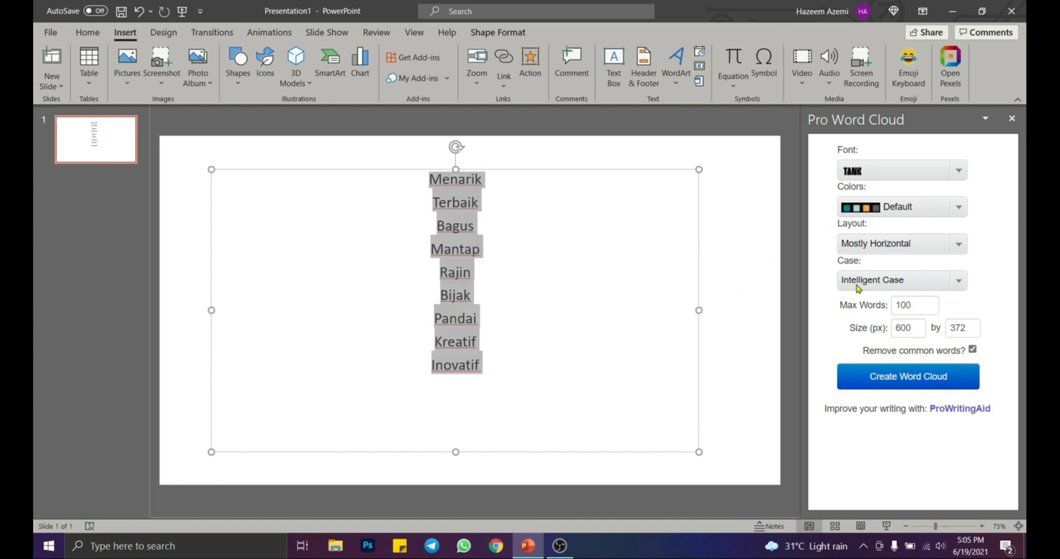
click(961, 172)
scroll(961, 207, down, 3)
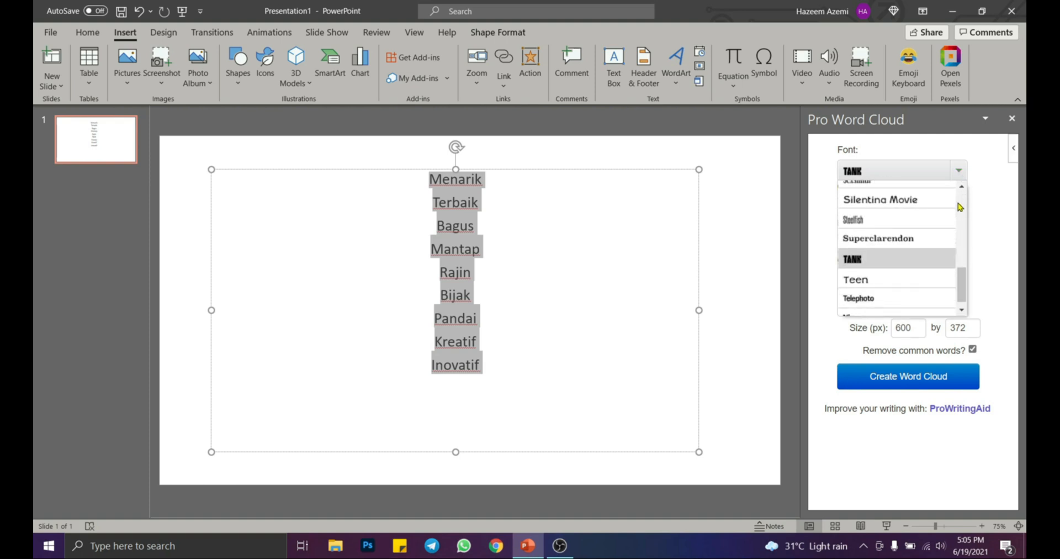
click(906, 258)
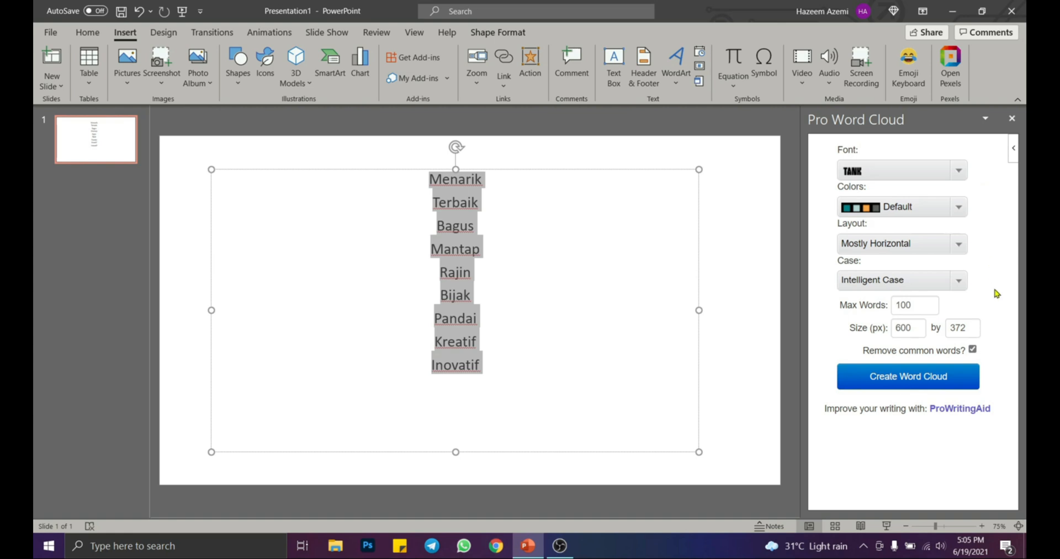
click(922, 386)
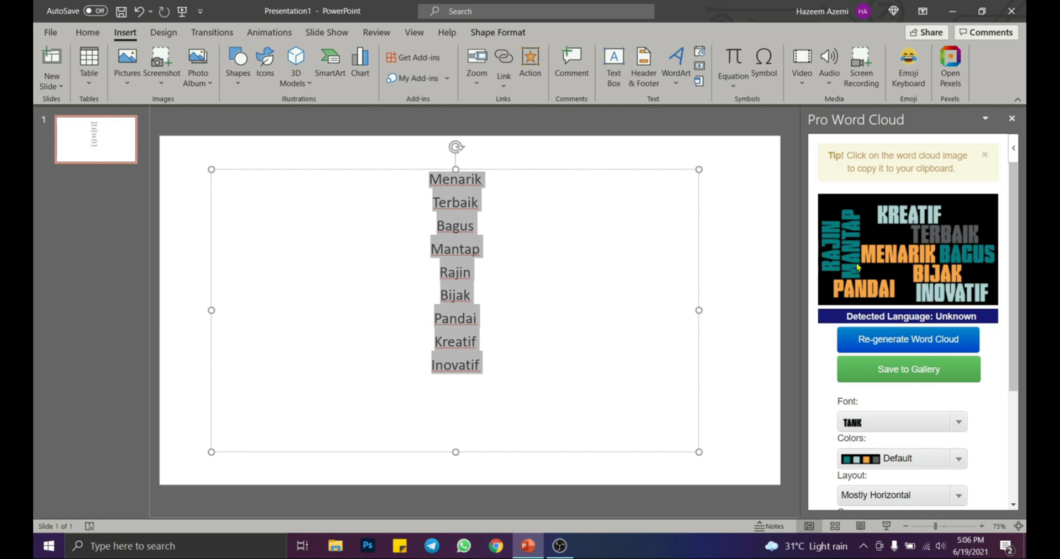
Step: Copy the generated word cloud image and paste it onto the slide
click(908, 249)
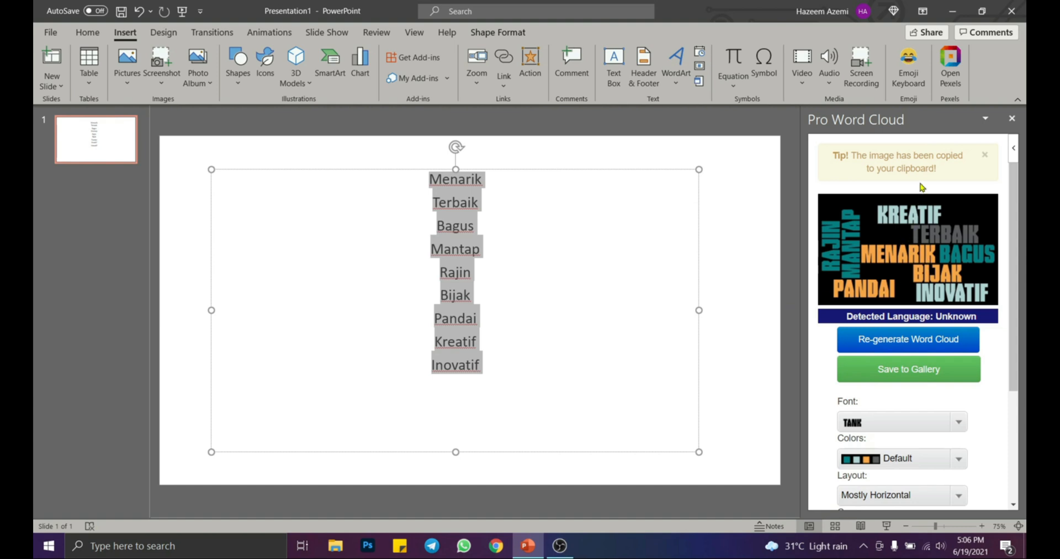
click(583, 339)
key(ctrl+v)
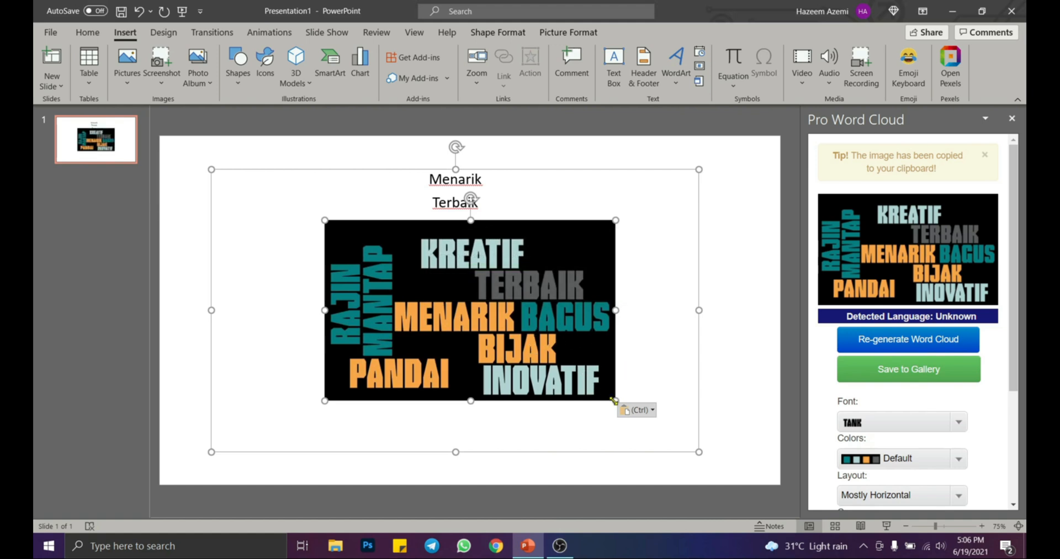
Step: Enlarge the pasted word cloud image and move it to the middle of the slide
drag(616, 401, 704, 453)
drag(539, 344, 494, 302)
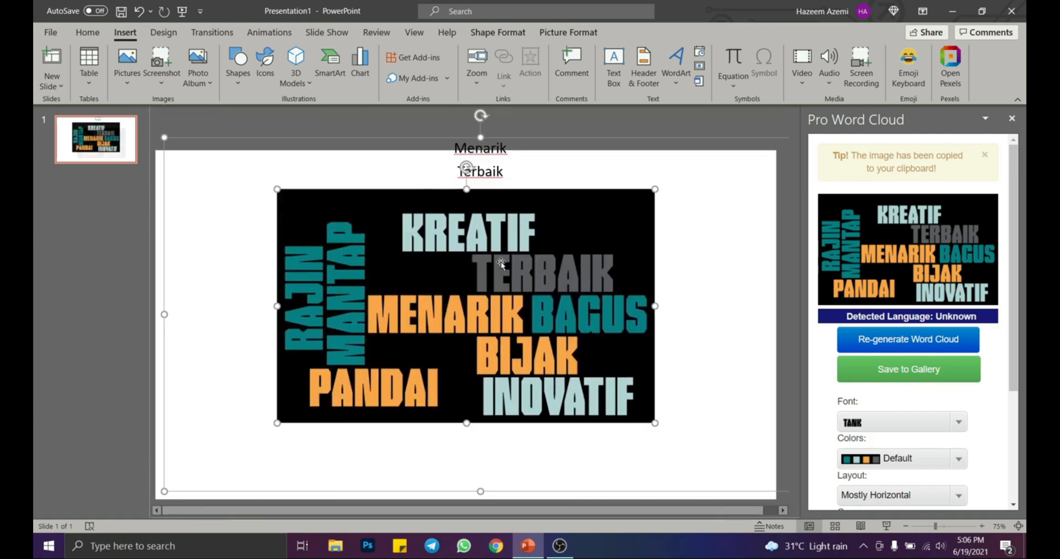
click(487, 168)
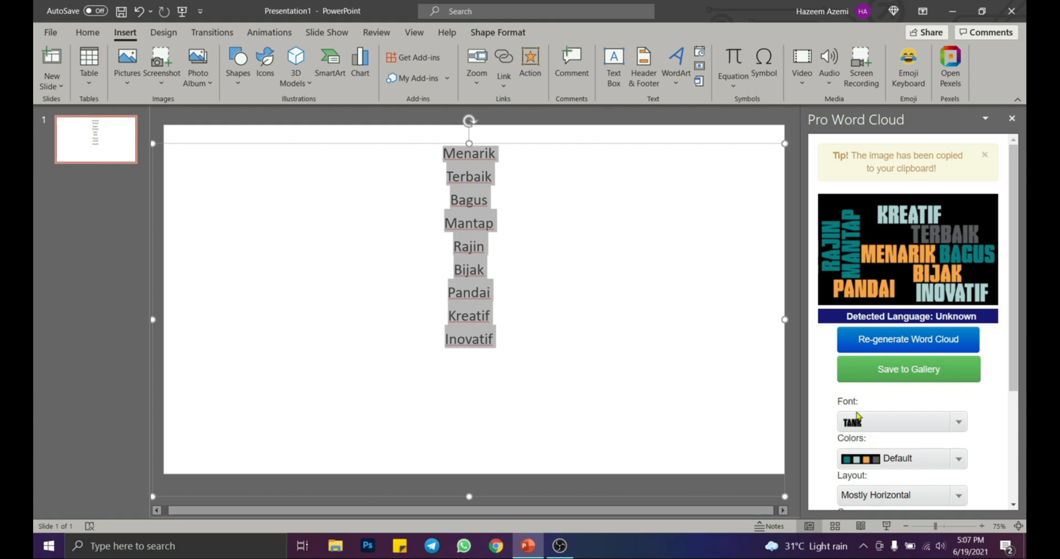
Step: Set the word cloud font to Silentina Movie, the colours to Celebration and the layout to Half And Half, keeping Intelligent Case
scroll(985, 409, down, 1)
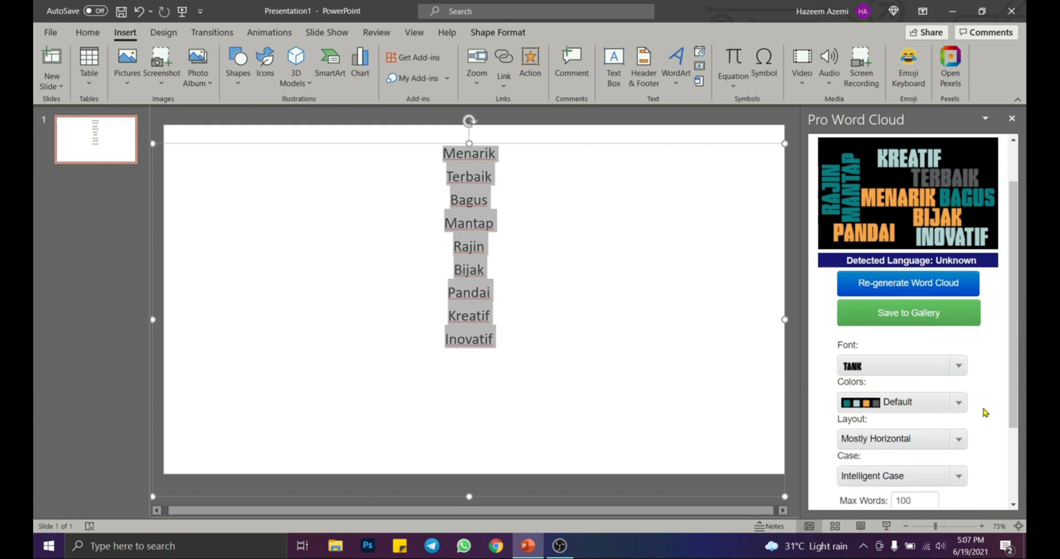
scroll(970, 331, down, 1)
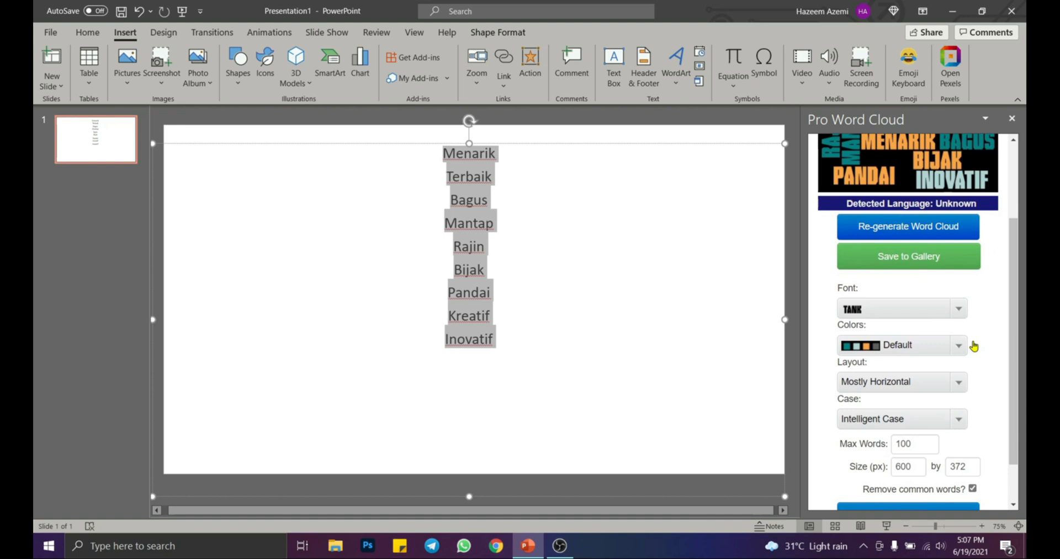
click(962, 310)
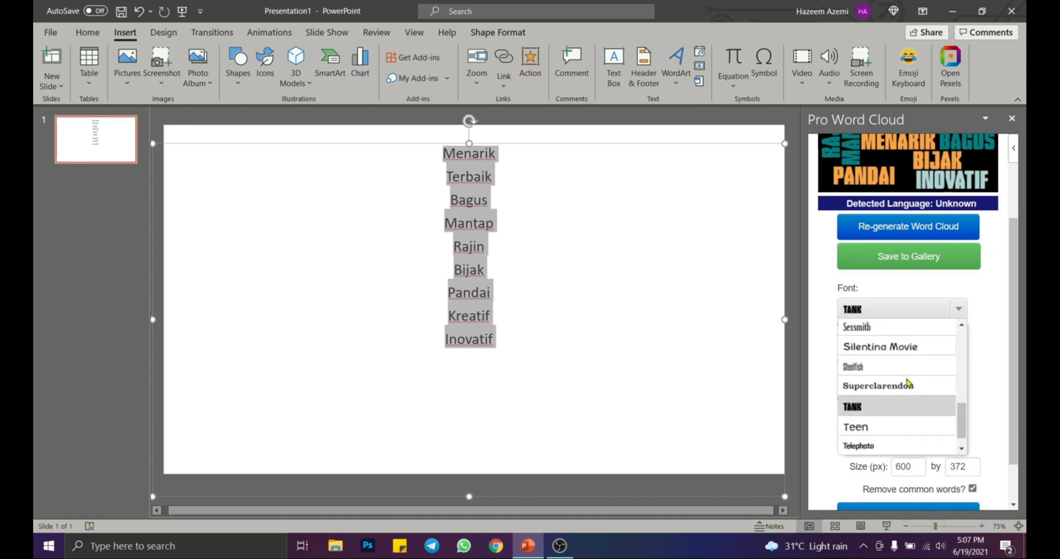
click(893, 356)
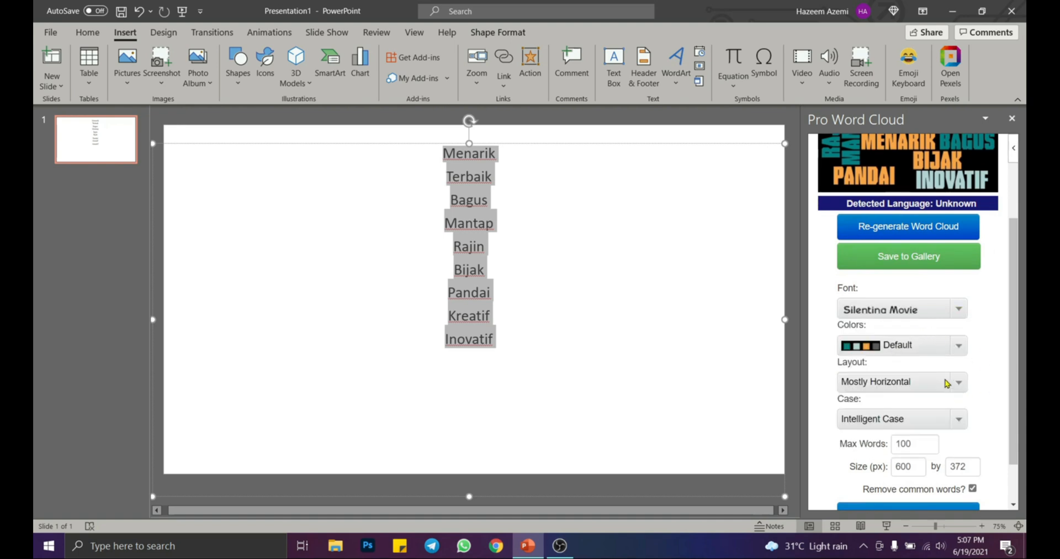
click(961, 347)
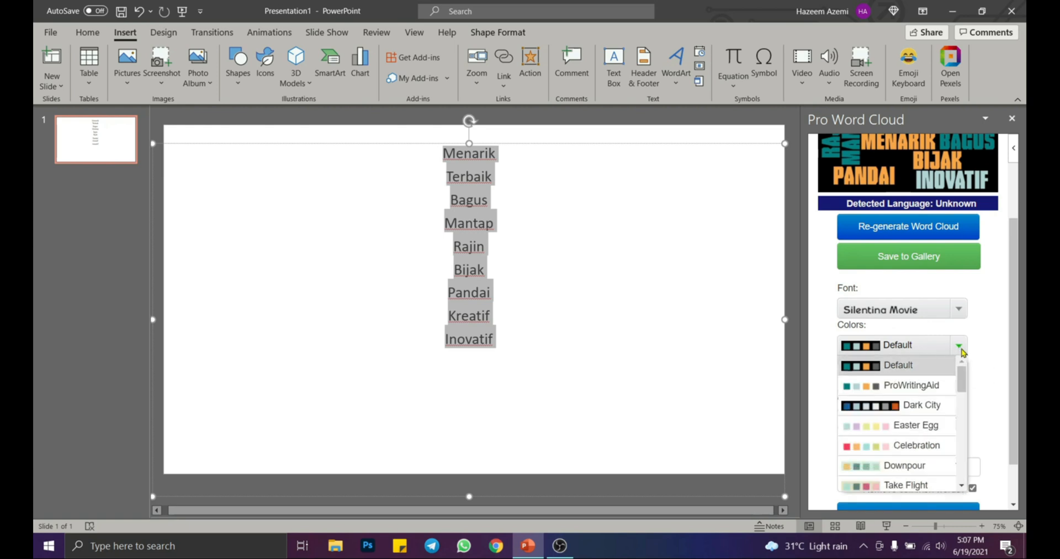
click(900, 445)
scroll(976, 381, down, 1)
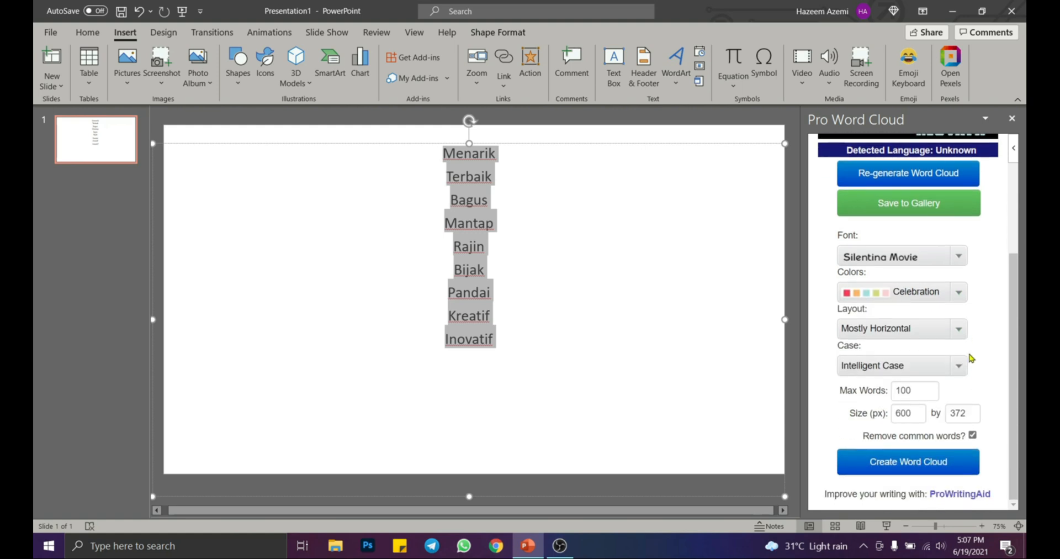
click(959, 330)
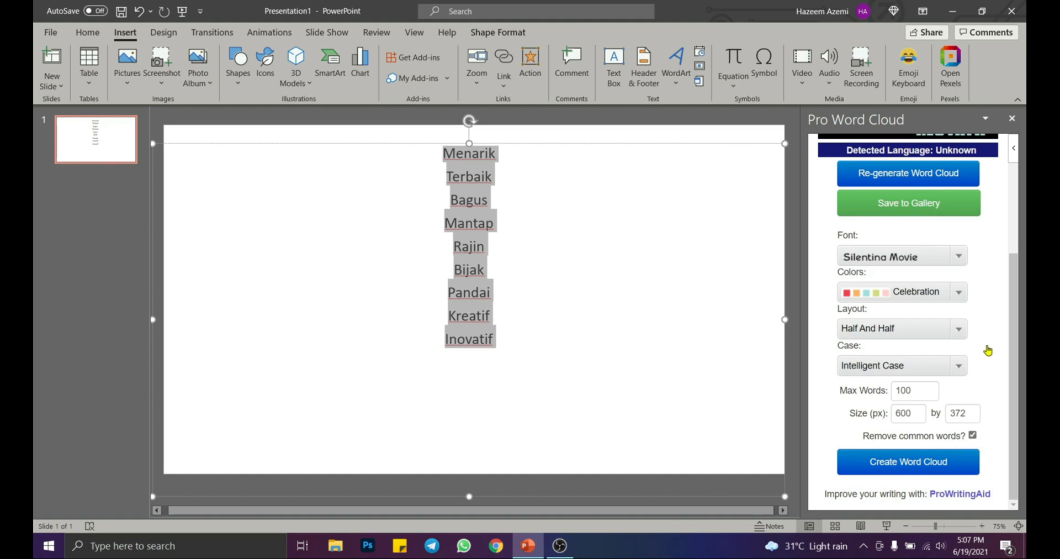
click(961, 367)
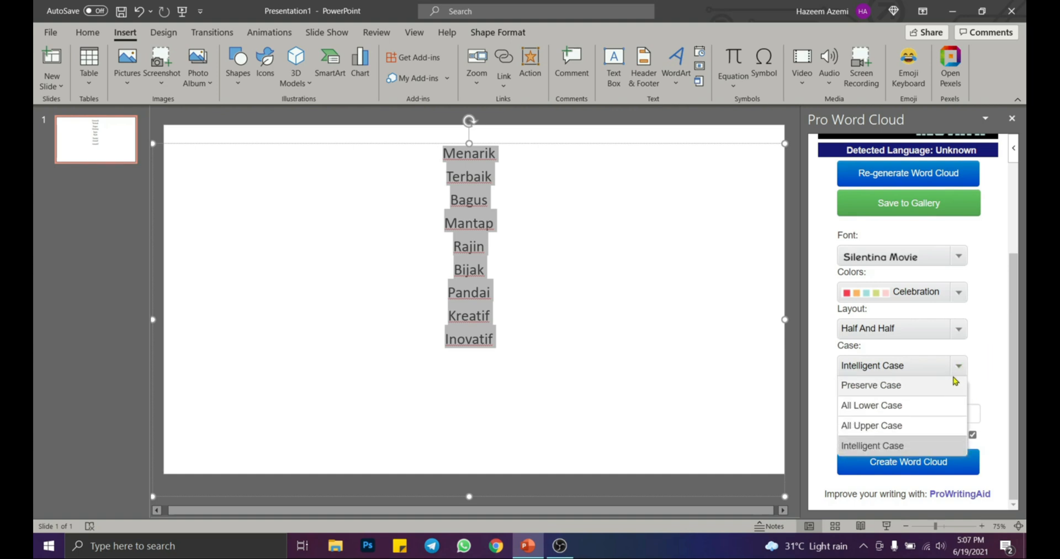
click(961, 366)
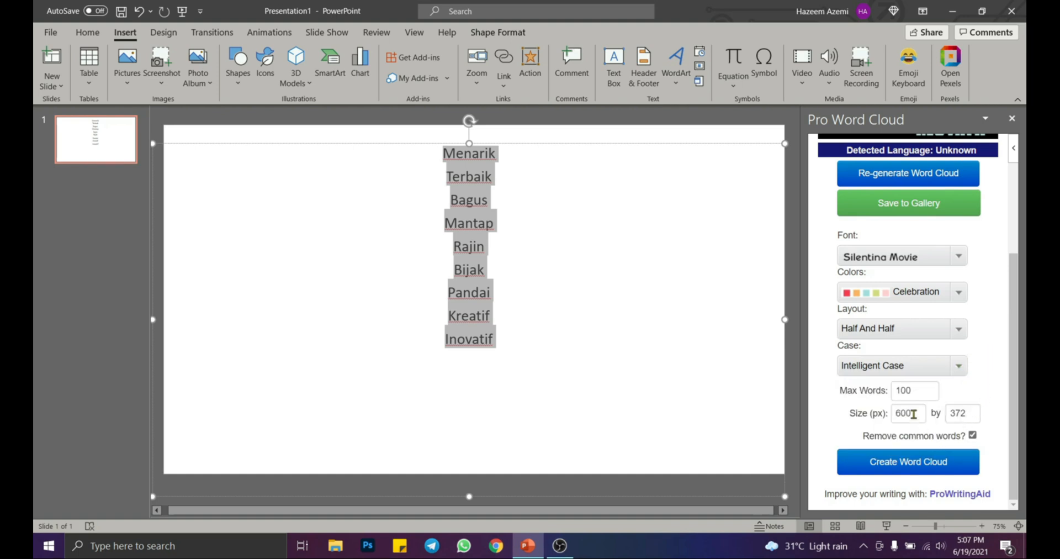
Step: Set the word cloud size to 1280 by 720 px and create the new word cloud
drag(914, 413, 853, 420)
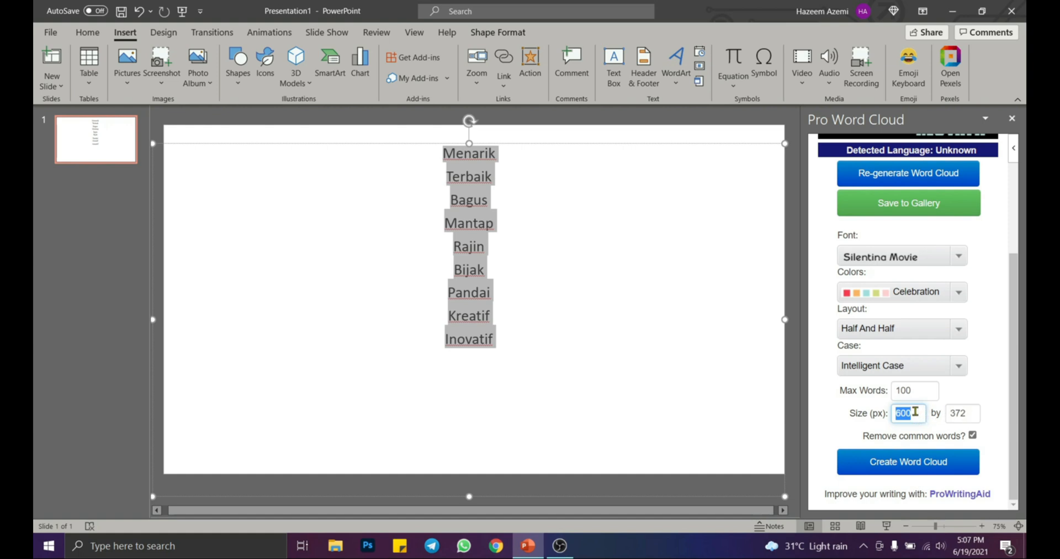
text(1280)
key(Tab)
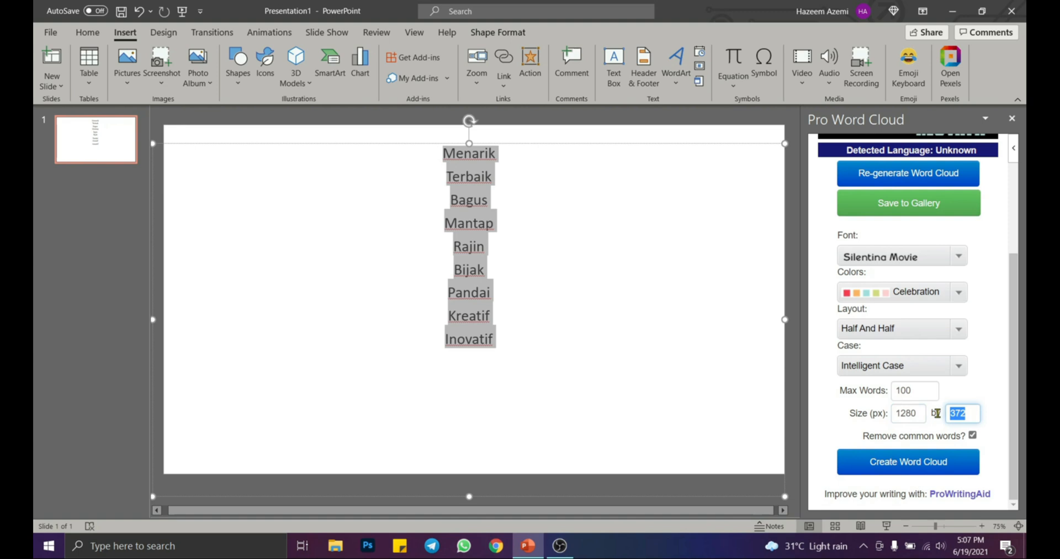
text(720)
click(926, 466)
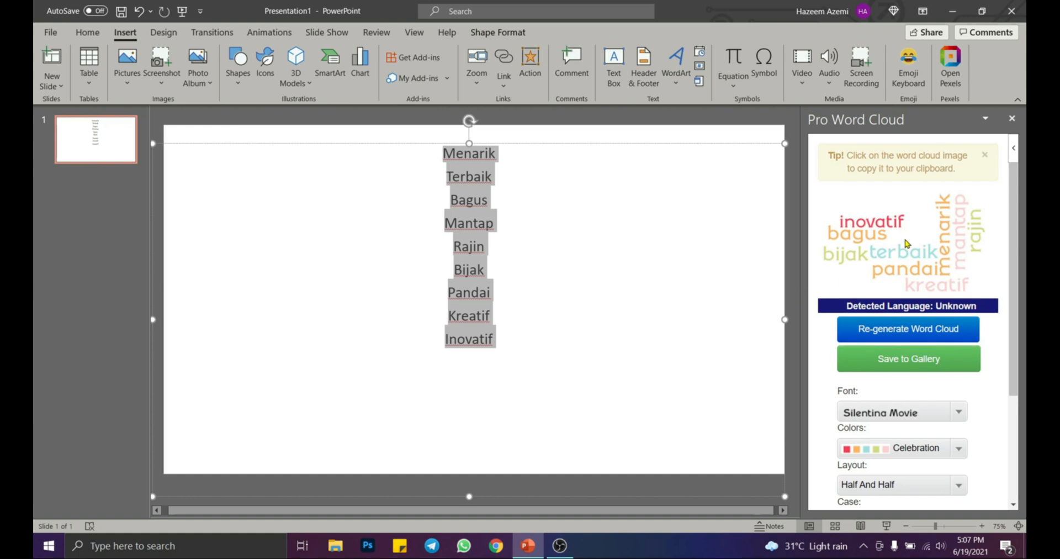
Step: Copy the new word cloud image, and delete the word list and the empty subtitle placeholder from the slide
click(926, 249)
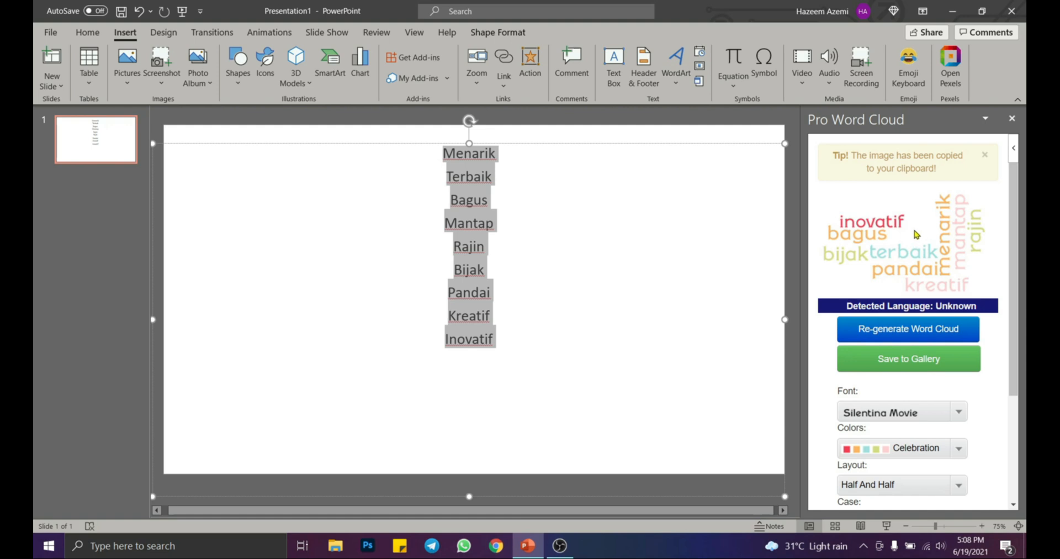
click(504, 218)
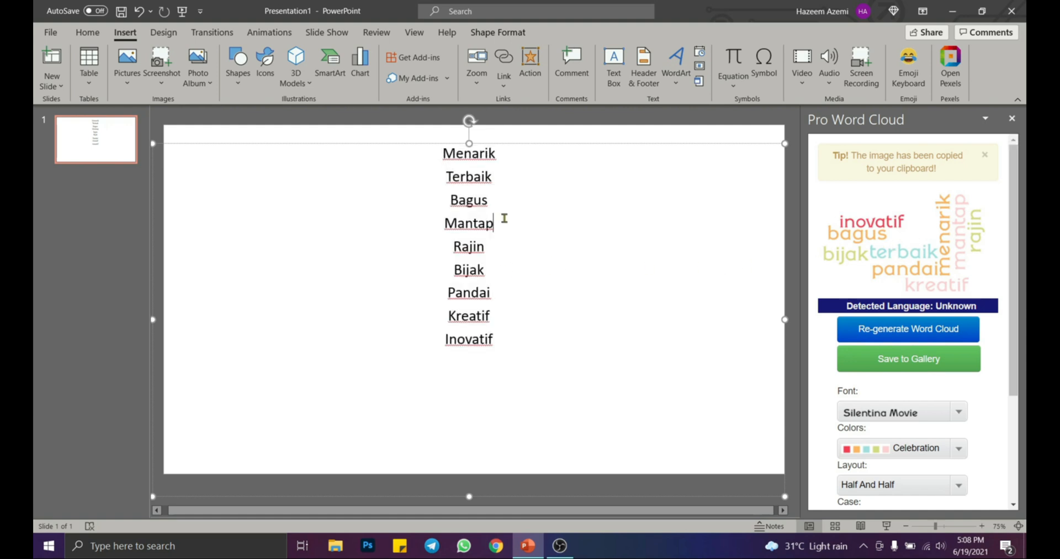
click(513, 268)
click(543, 144)
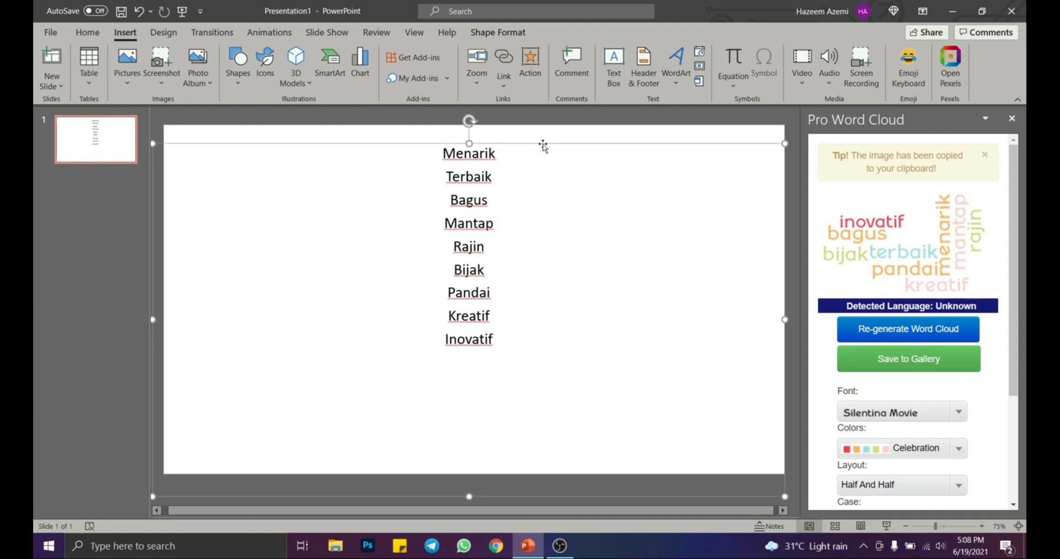
key(Delete)
click(504, 318)
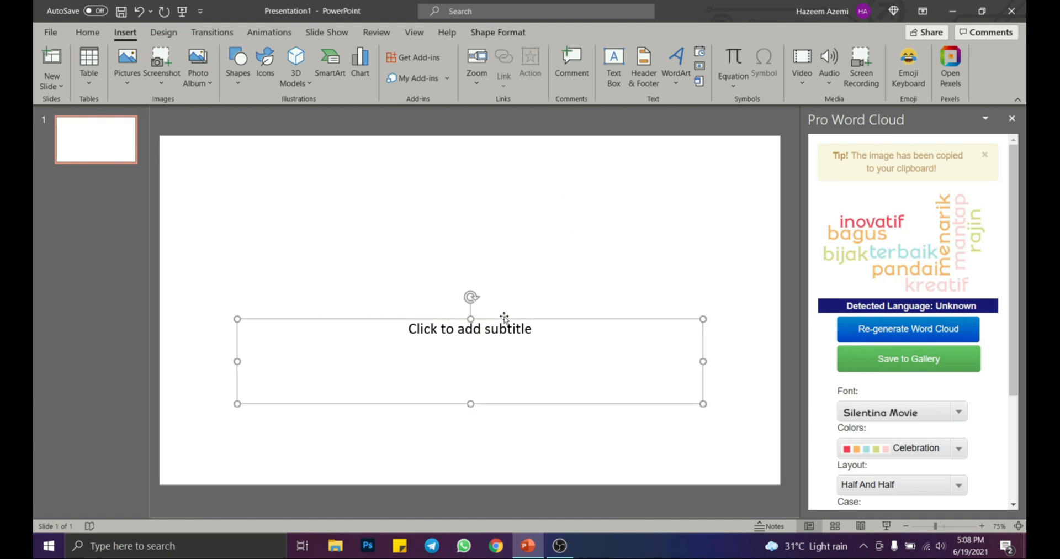
key(Delete)
Step: Paste the copied word cloud onto the empty slide and preview it as a full-screen slide show
key(ctrl+v)
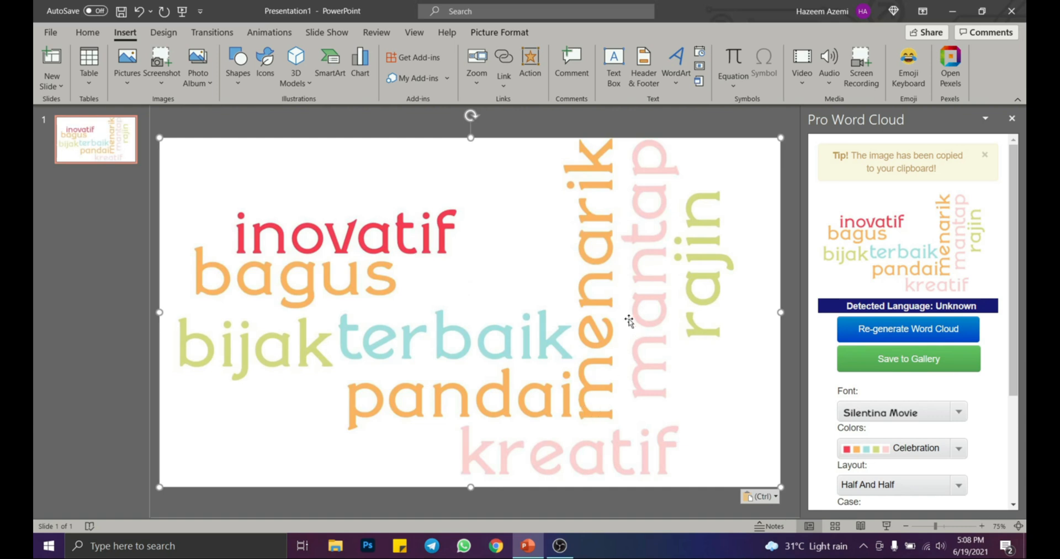
click(520, 132)
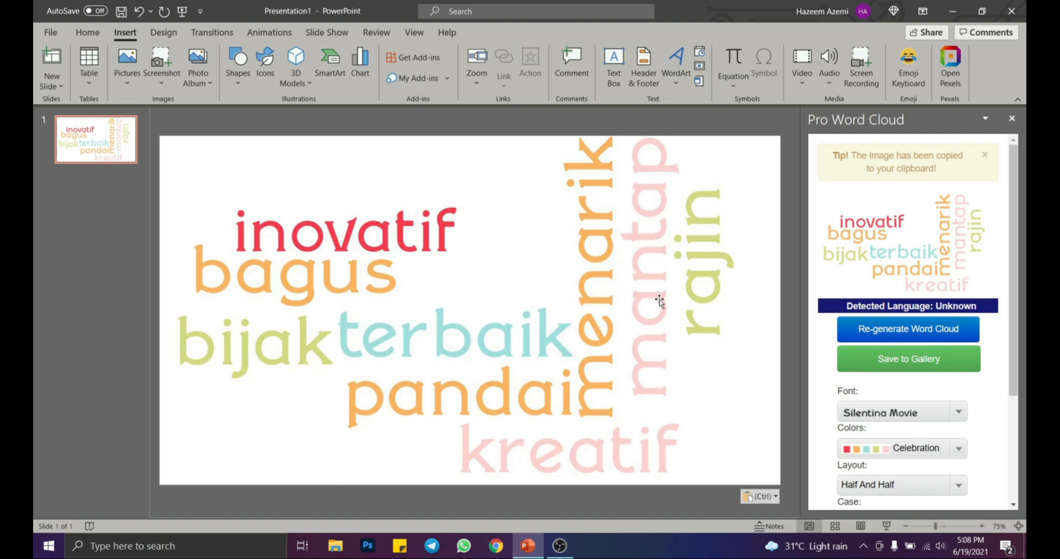
click(886, 526)
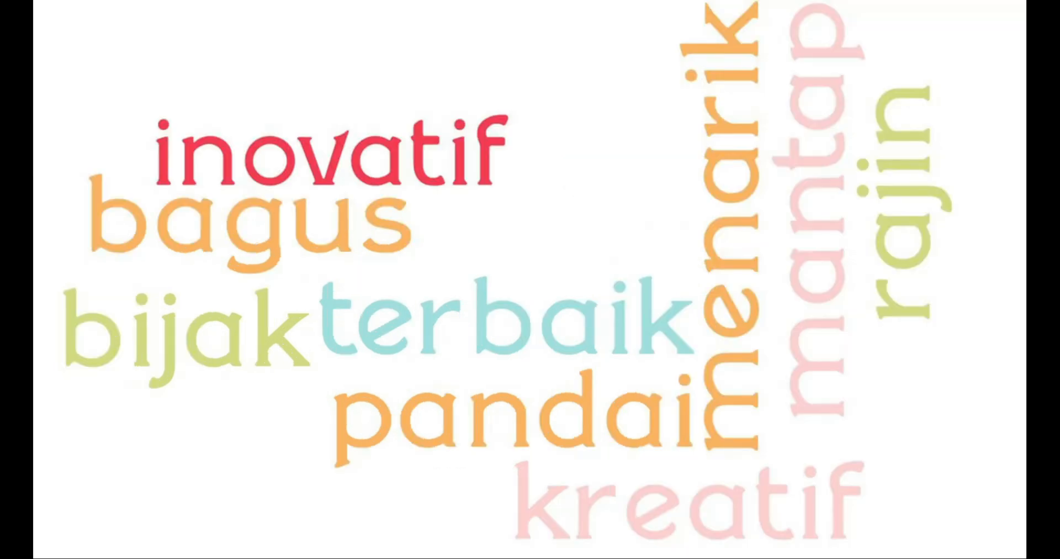
key(Escape)
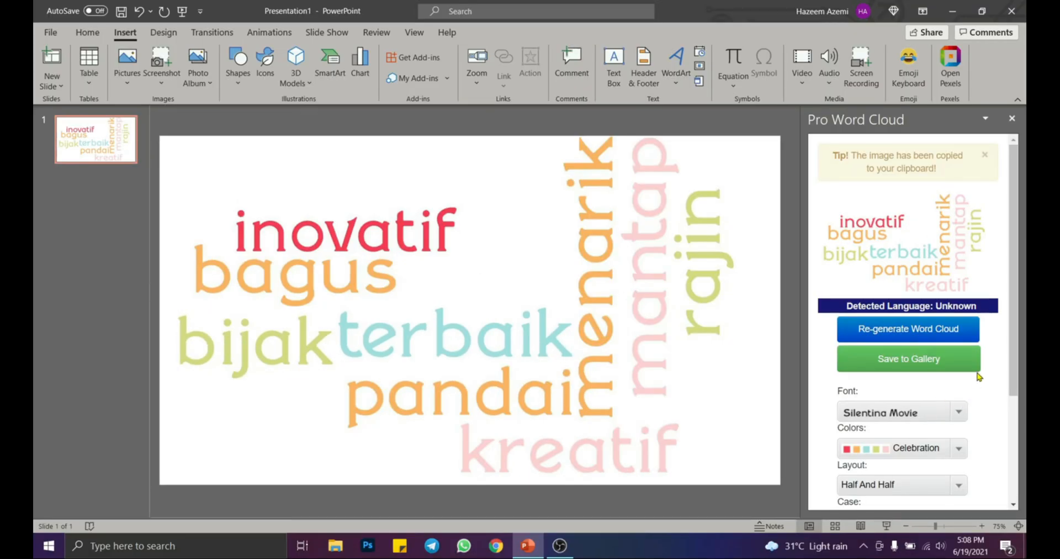
scroll(979, 403, down, 2)
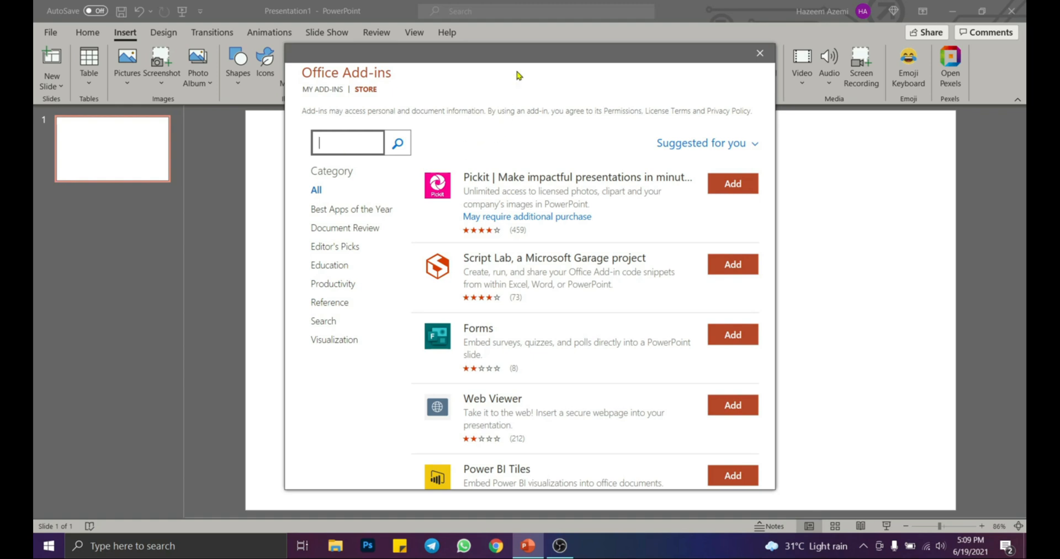
Step: Search the Office Add-ins store for qr4office and add QR4Office, accepting its licence terms
text(qr)
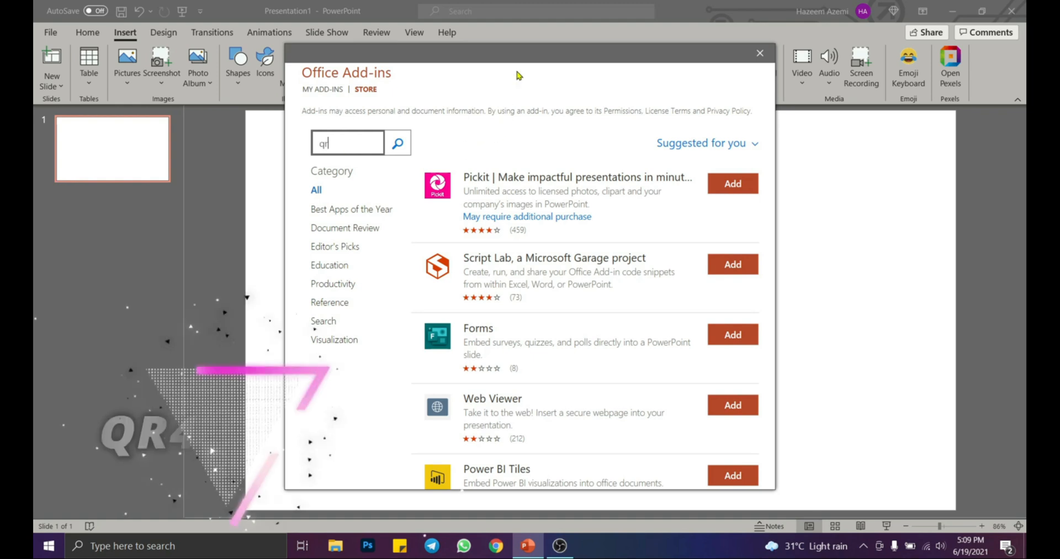
text(4ofi)
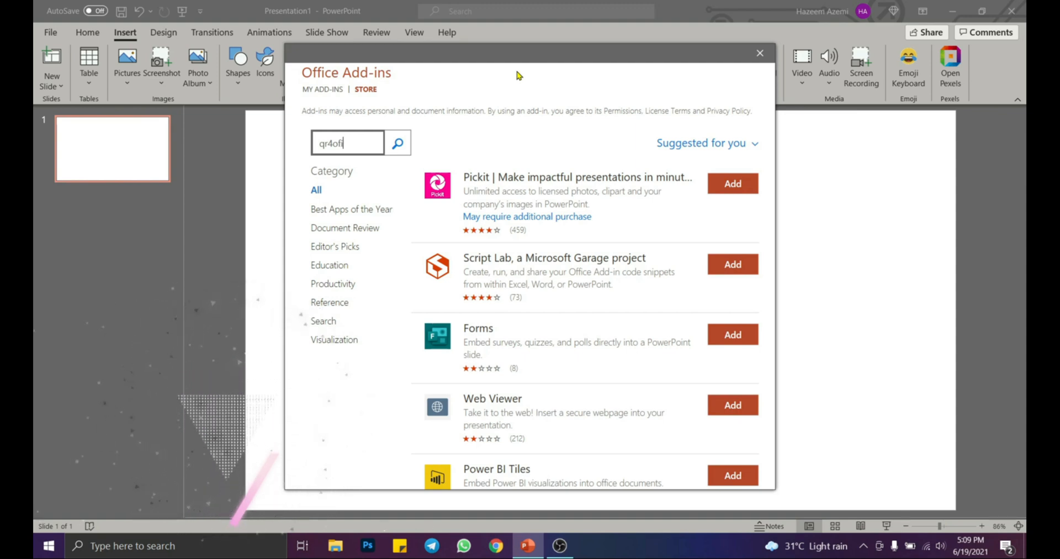
key(BackSpace)
text(fice)
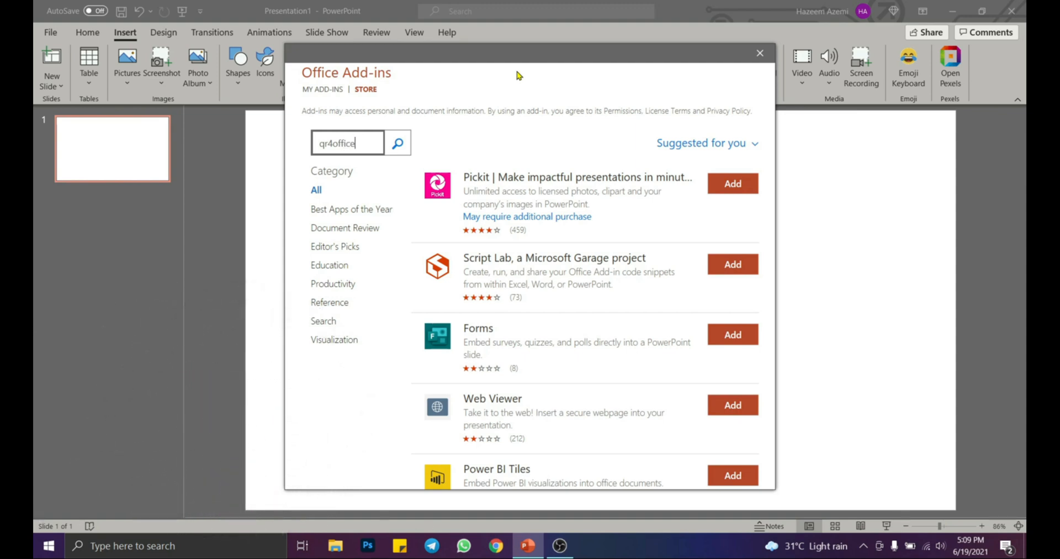
key(Return)
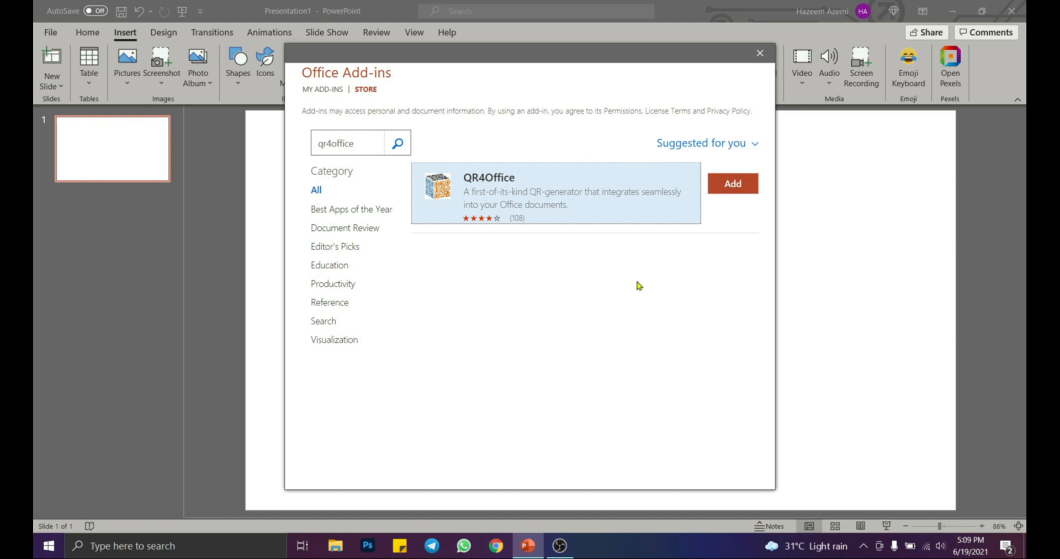
click(727, 185)
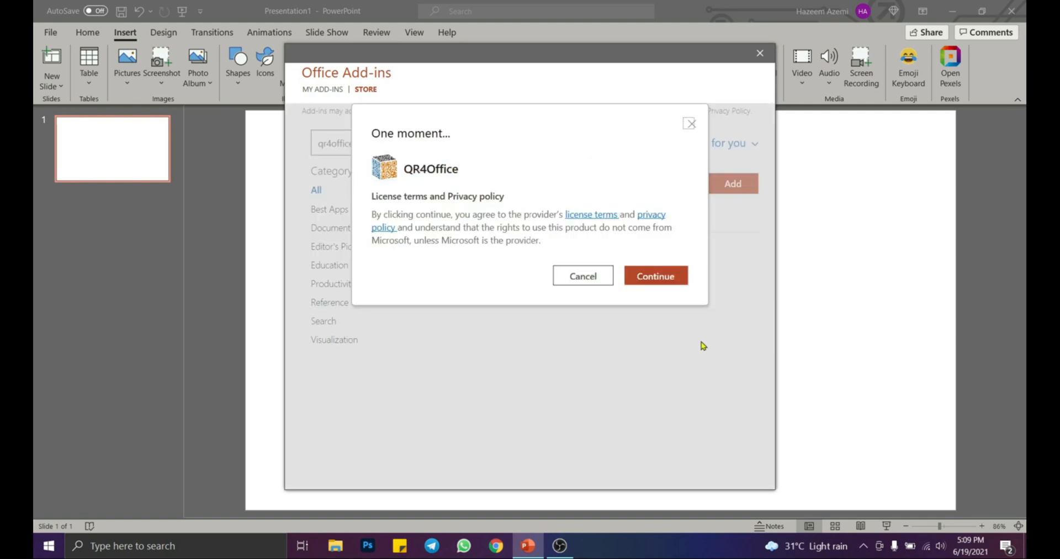
click(654, 276)
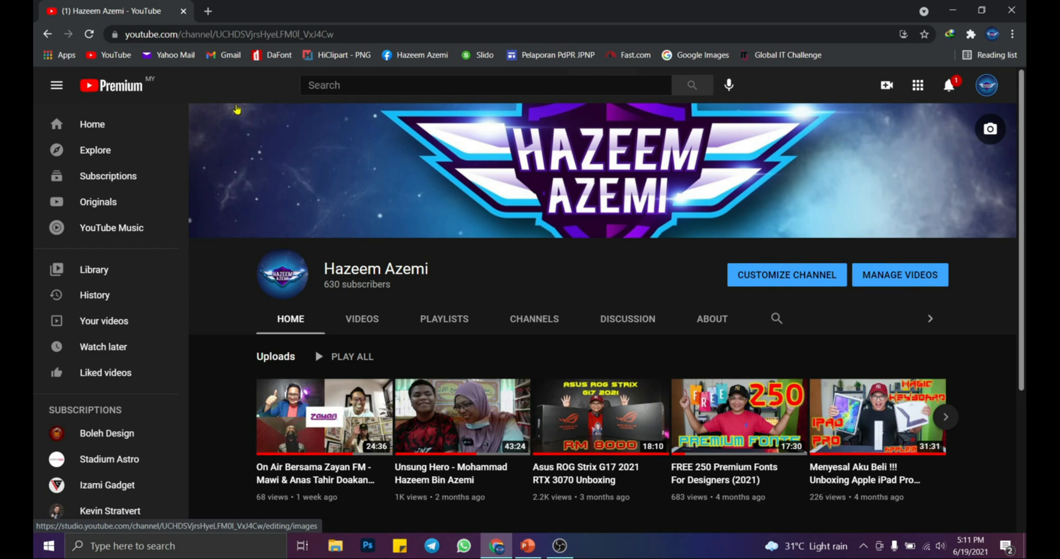
click(253, 35)
click(271, 31)
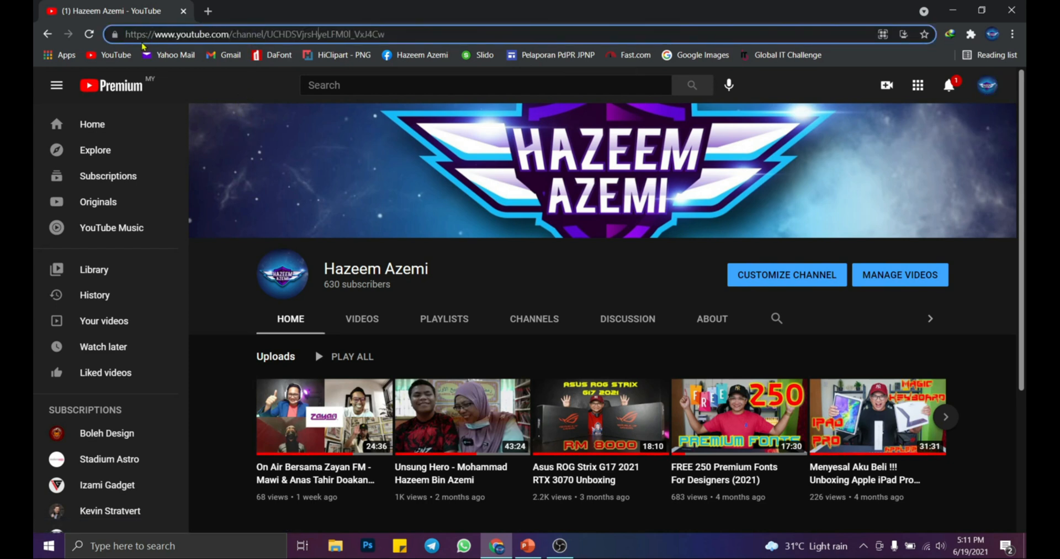
click(540, 554)
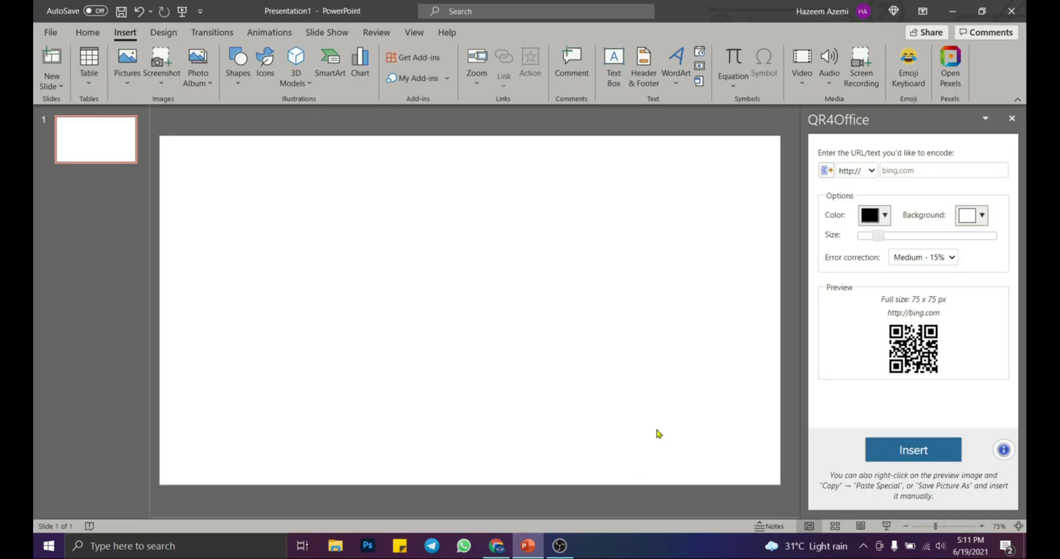
click(861, 176)
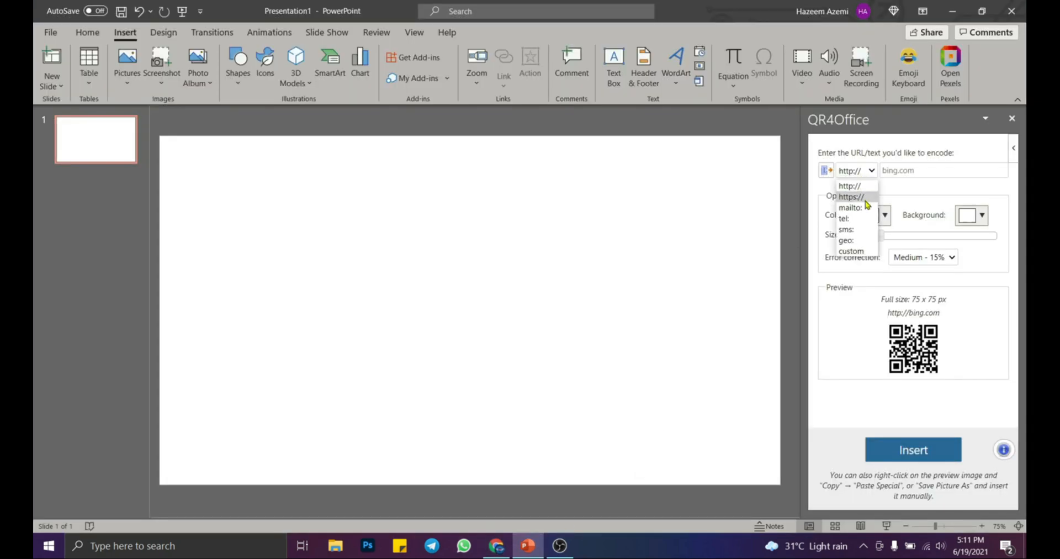
click(864, 197)
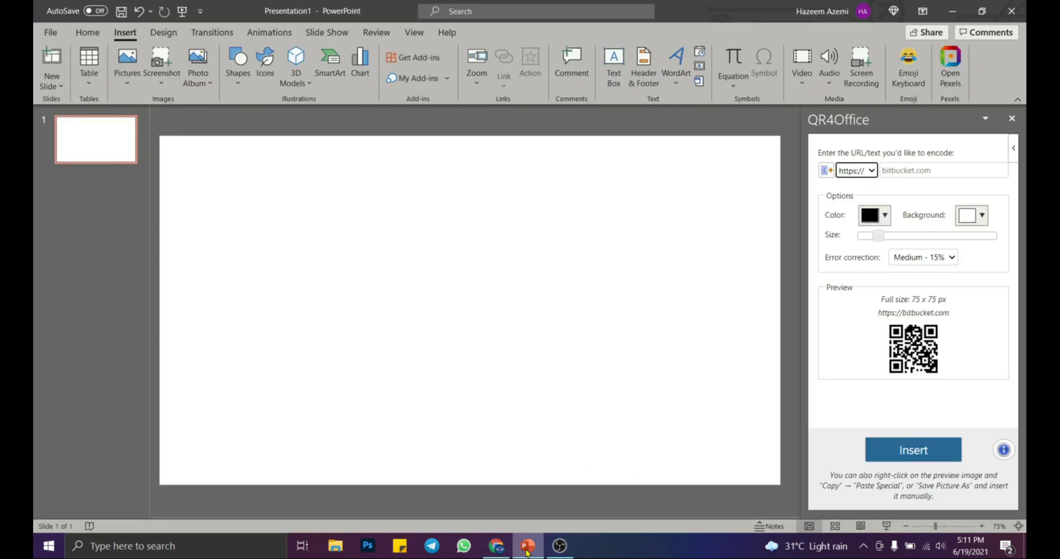
click(496, 546)
click(258, 34)
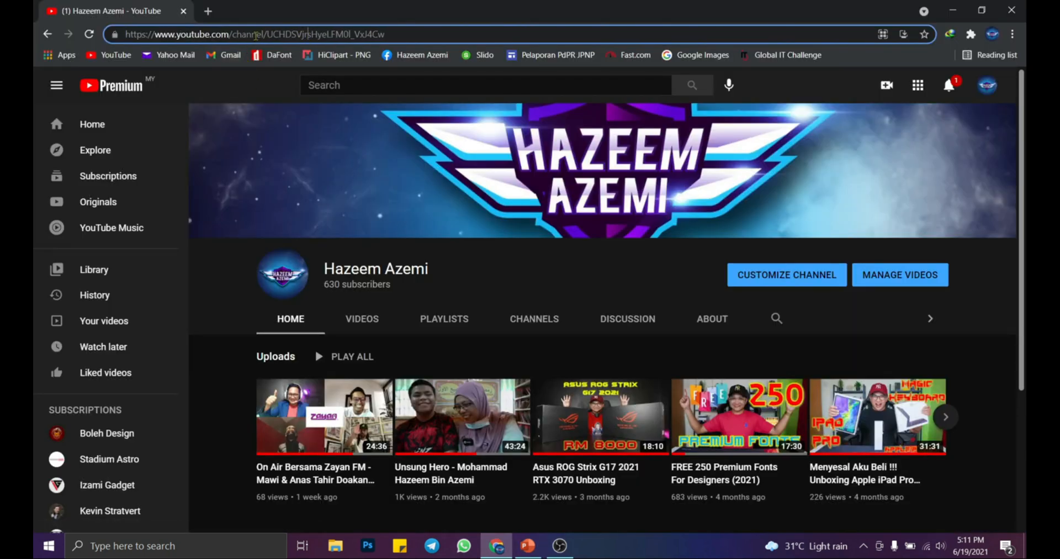
drag(393, 35, 156, 37)
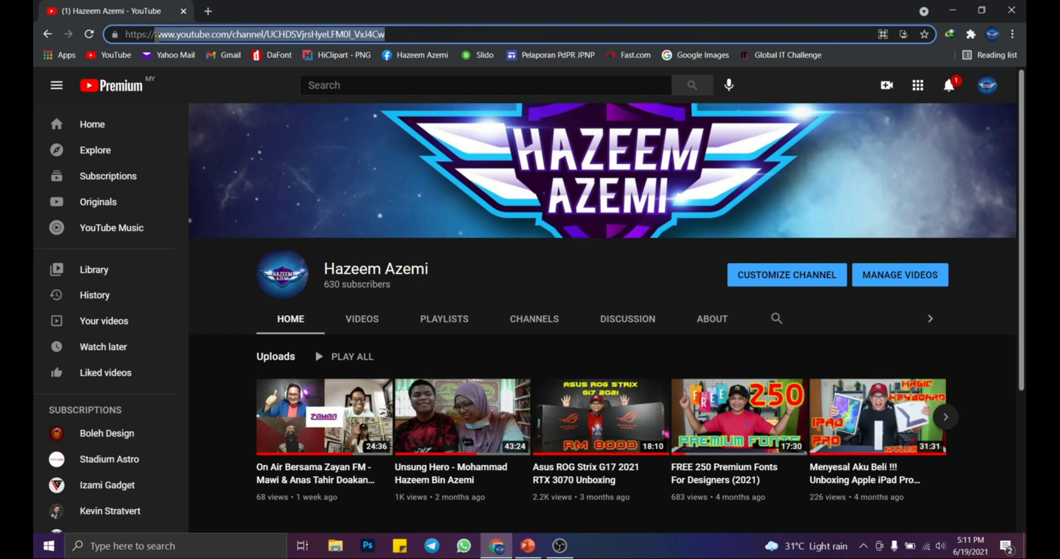
right_click(372, 34)
click(406, 103)
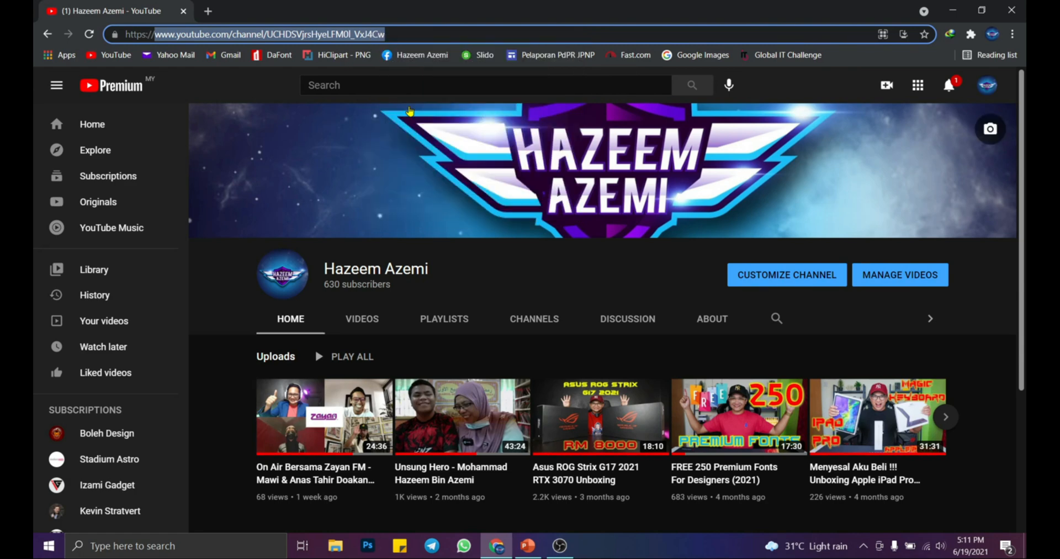
click(535, 544)
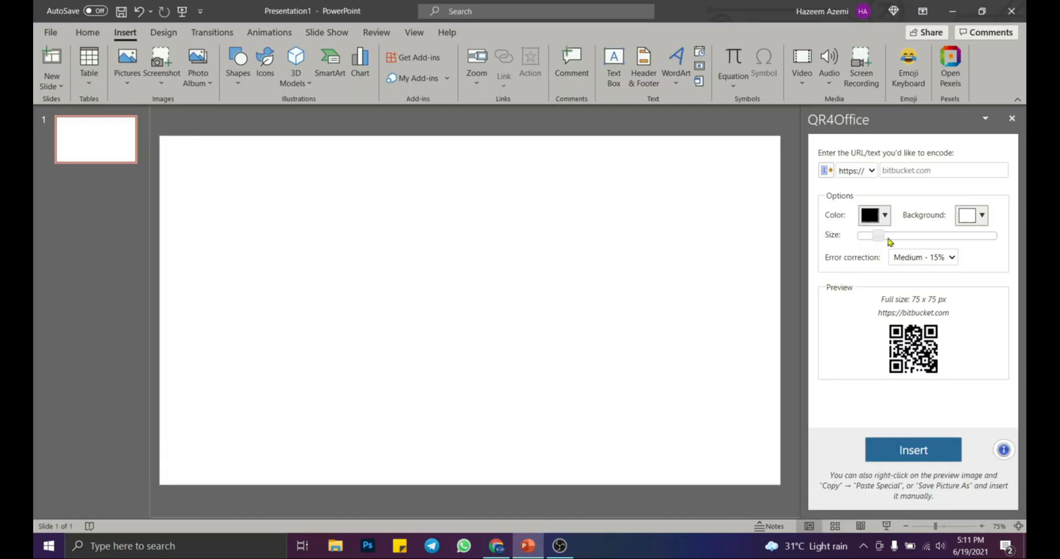
Step: Paste the copied YouTube channel address into the QR4Office address field
click(916, 171)
right_click(917, 171)
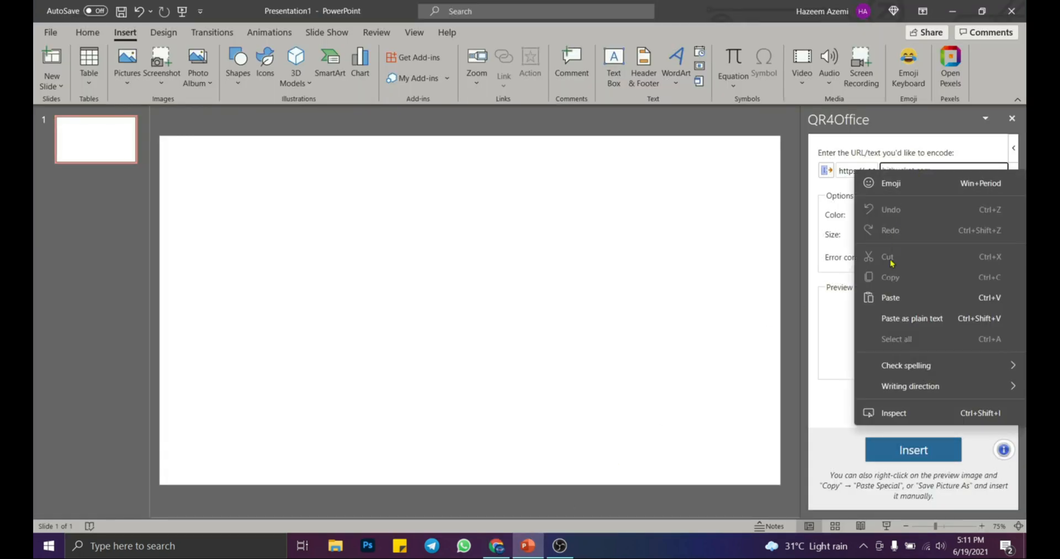
click(894, 296)
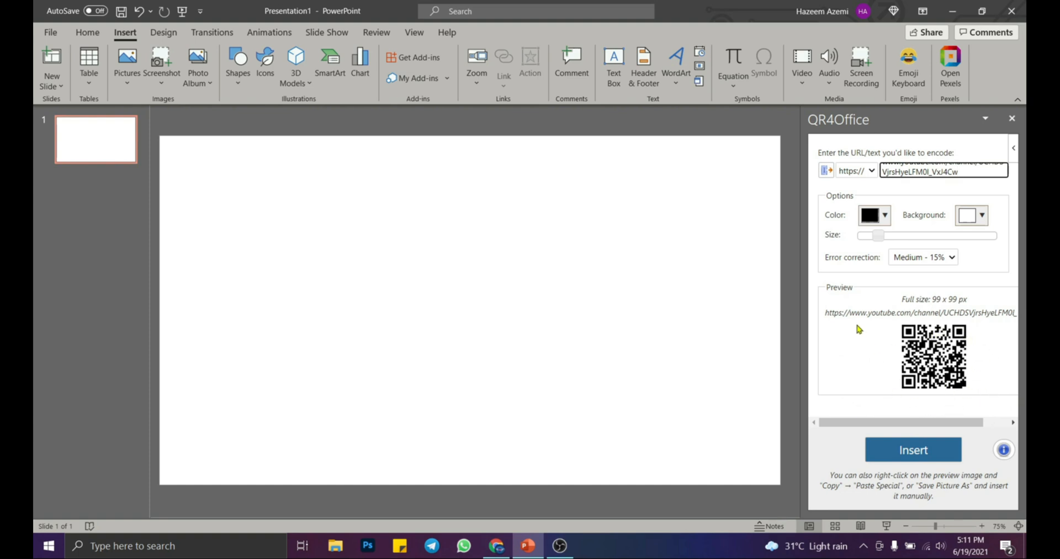
Step: Try yellow as the QR code's colour, settle on purple, and set its background to yellow
click(875, 217)
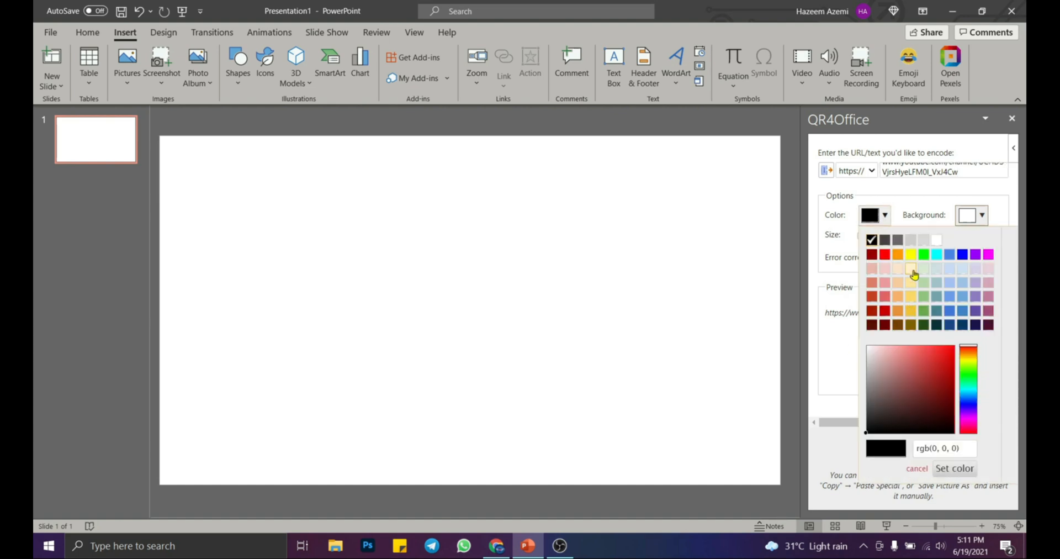
click(910, 255)
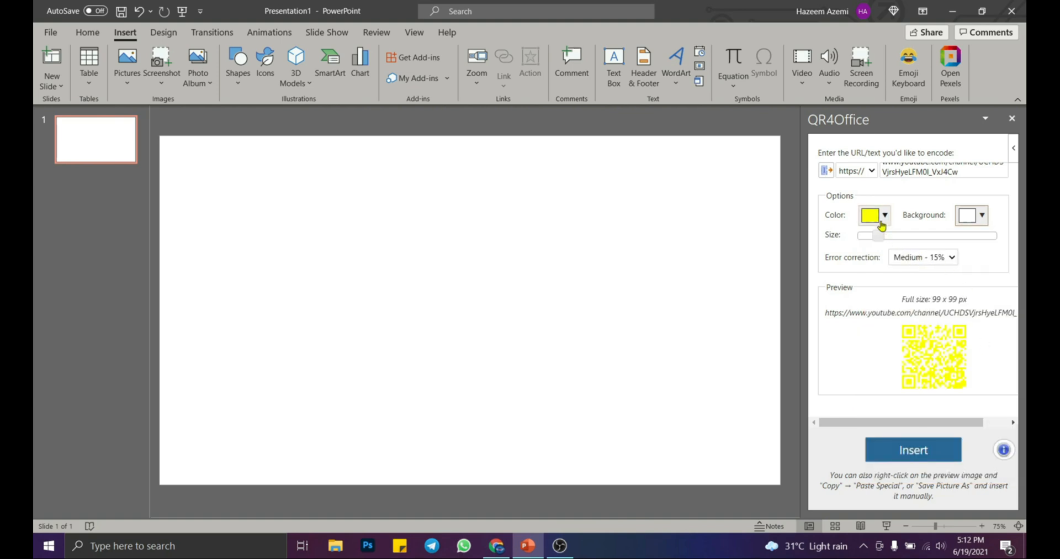
click(885, 218)
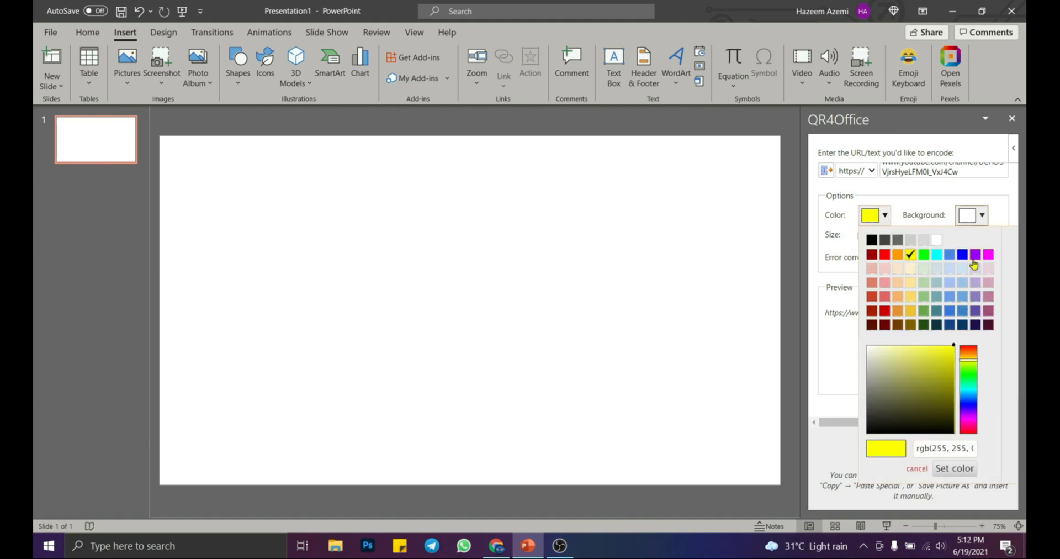
click(975, 258)
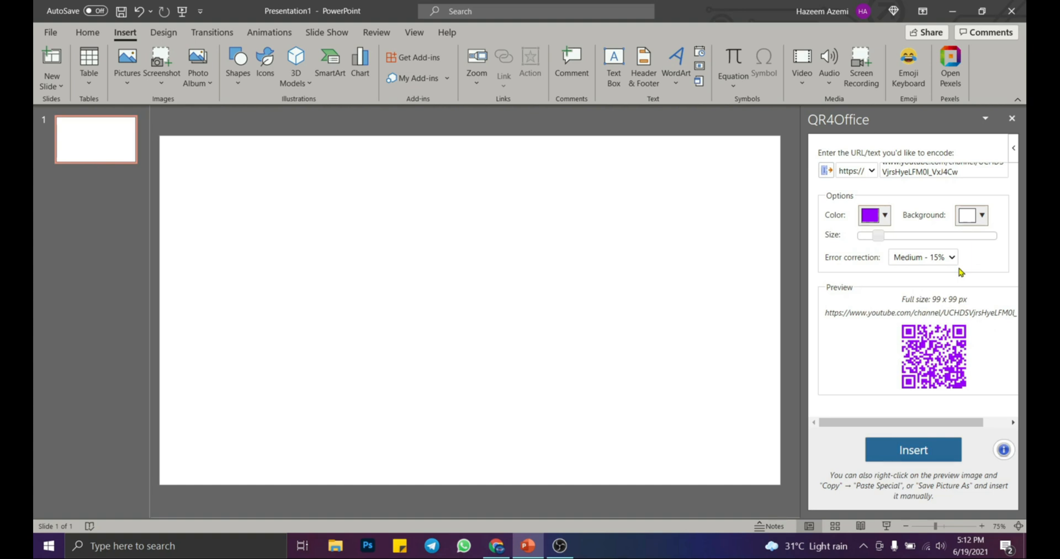
click(978, 254)
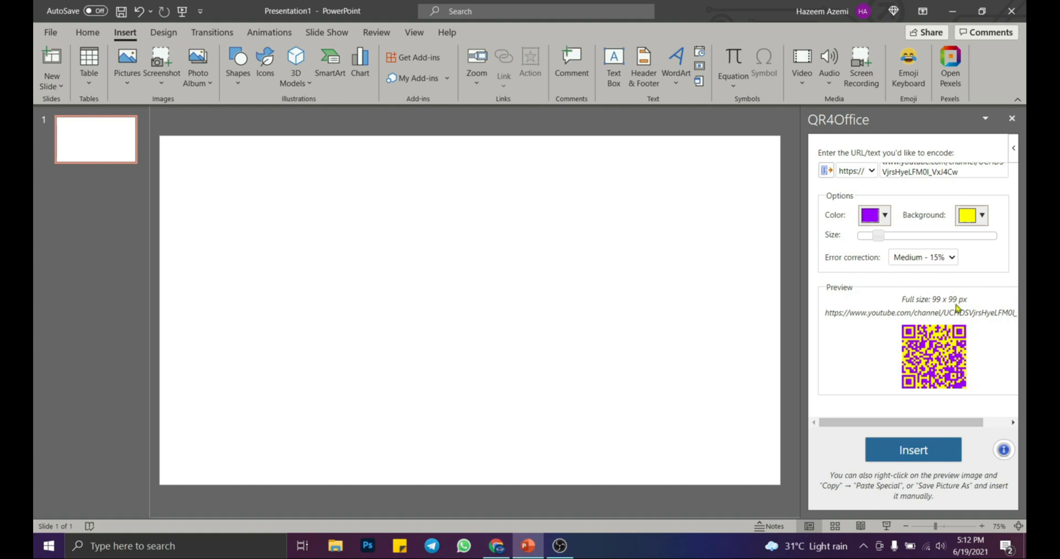
Step: Enlarge the QR code to 264 x 264 px and insert it on the slide
drag(881, 241, 931, 241)
scroll(939, 325, down, 2)
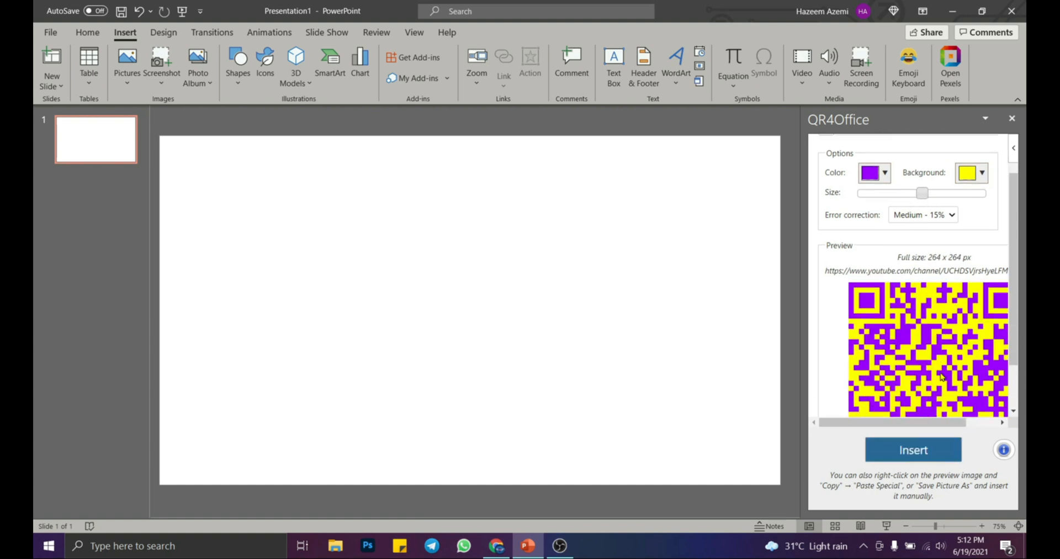
drag(934, 422, 958, 432)
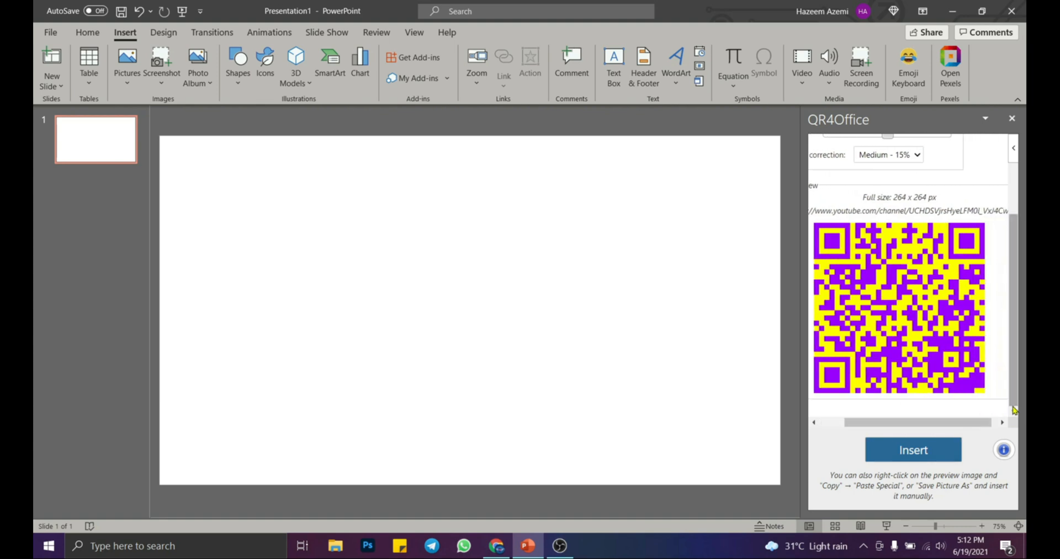
click(936, 461)
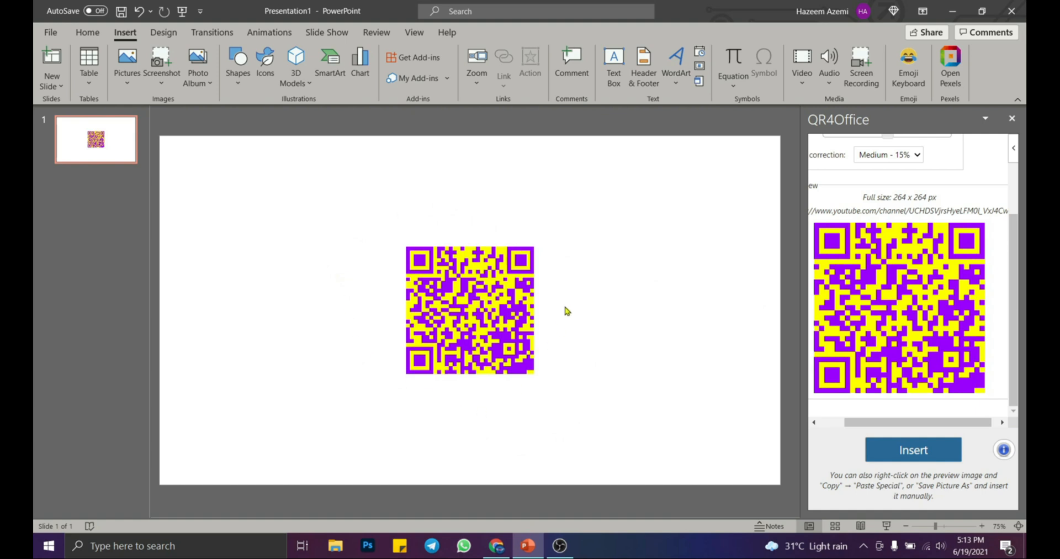
Step: Resize the inserted QR code slightly larger than its inserted size and centre it horizontally in the lower part of the slide
click(485, 307)
drag(486, 308, 396, 326)
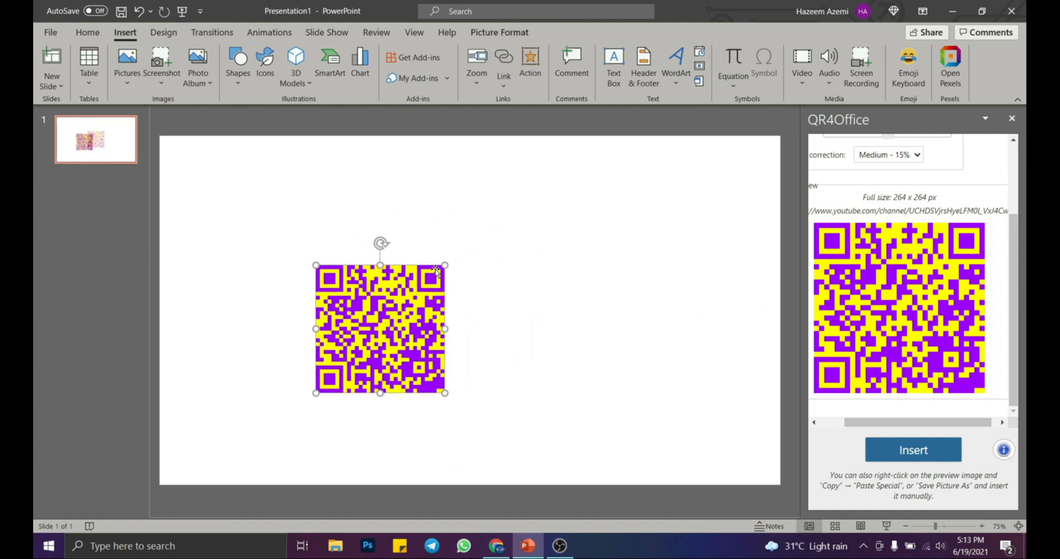
drag(445, 265, 473, 247)
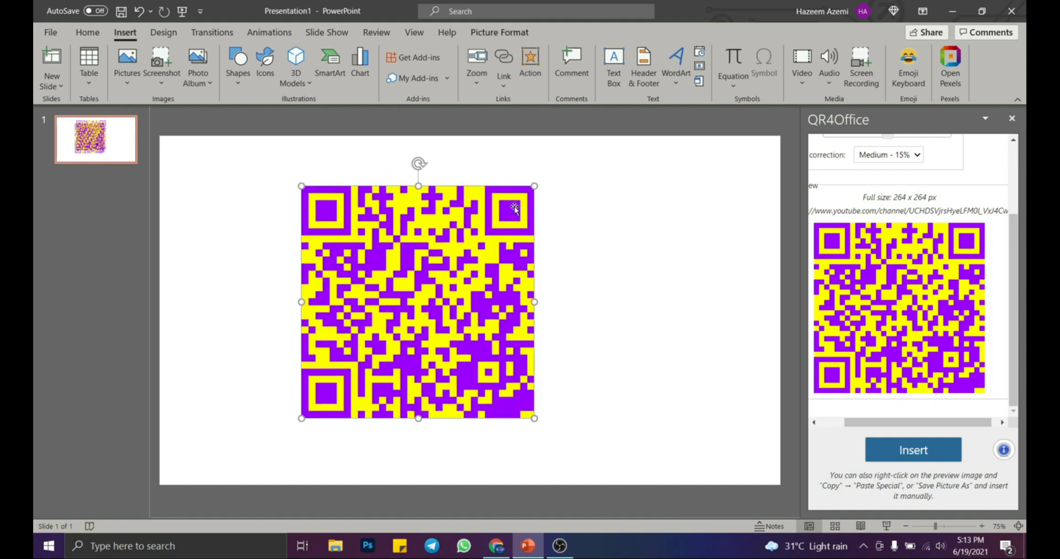
drag(535, 186, 449, 267)
drag(392, 330, 487, 330)
click(418, 137)
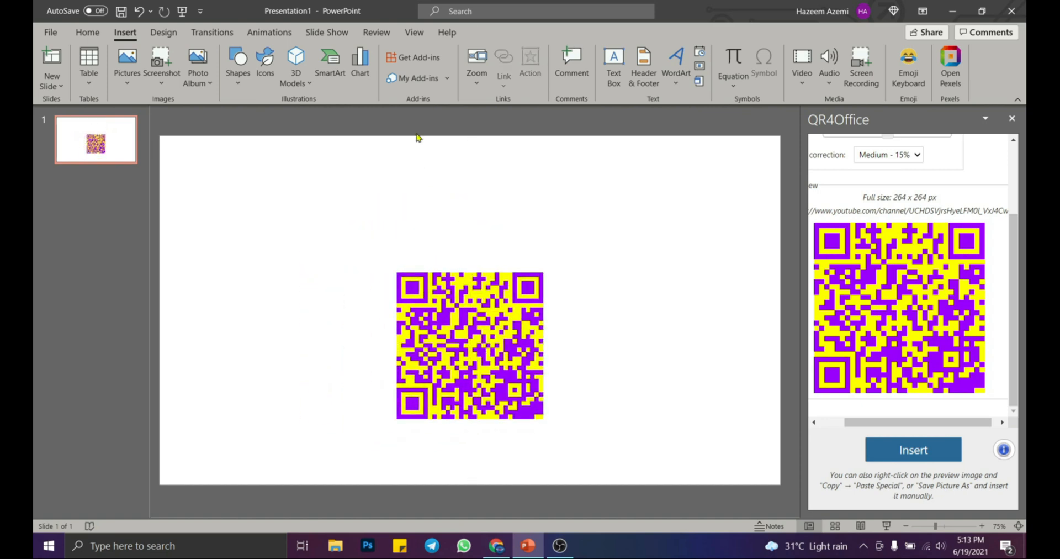
Step: Add a text box above the QR code reading Youtube, with the channel owner's name on a second line
double_click(614, 66)
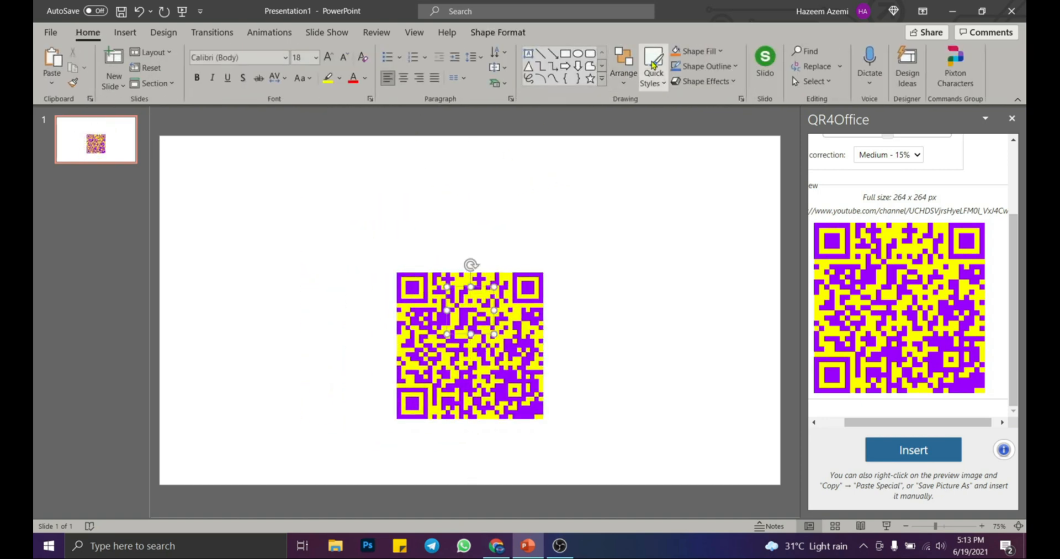
click(125, 32)
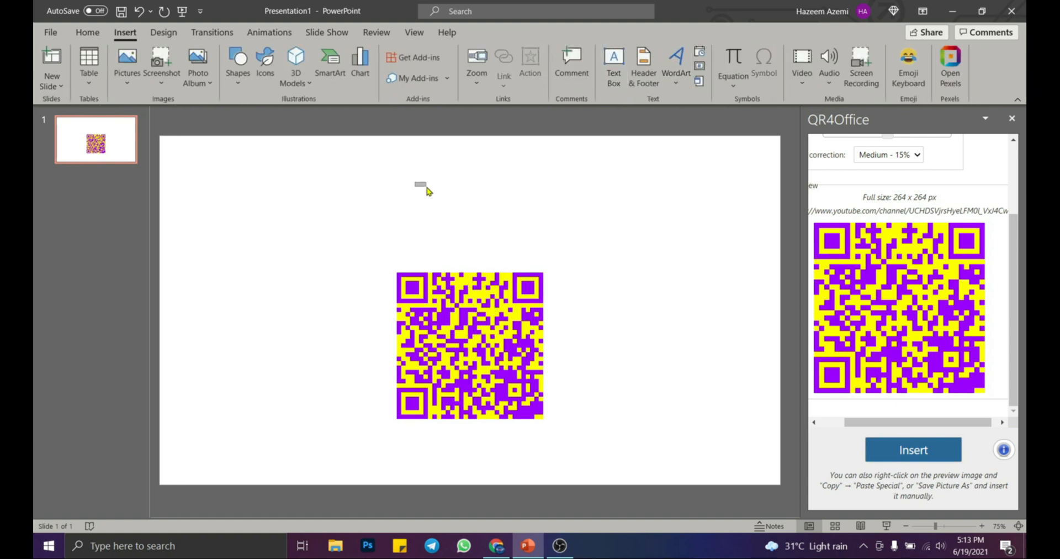
click(613, 60)
drag(435, 162, 489, 208)
text(Youtube)
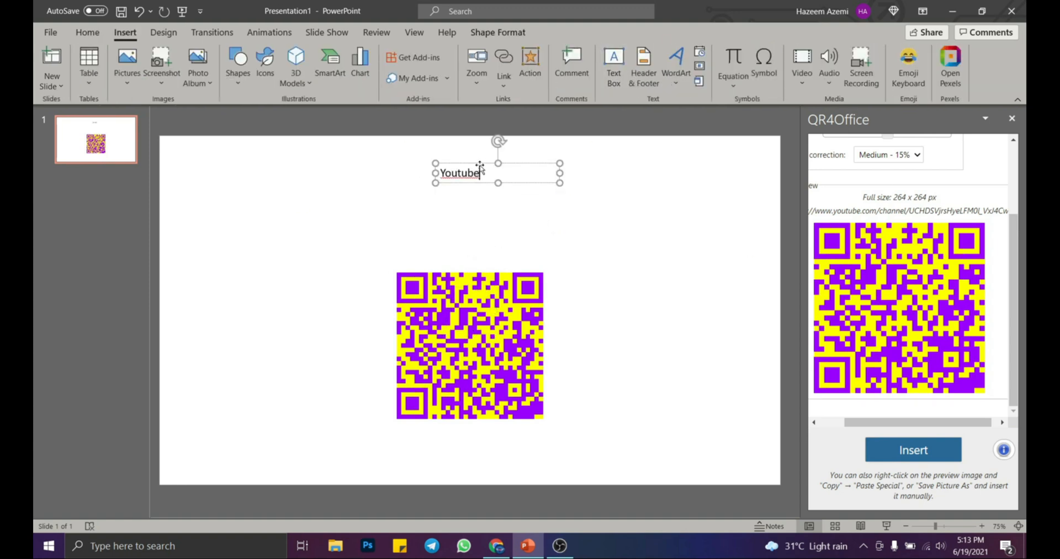
key(Return)
text(Hazeem Azemi)
Step: Centre-align the caption text, place it centred just above the QR code, and make it bold
key(ctrl+a)
click(88, 32)
click(403, 78)
drag(531, 164, 503, 221)
click(362, 148)
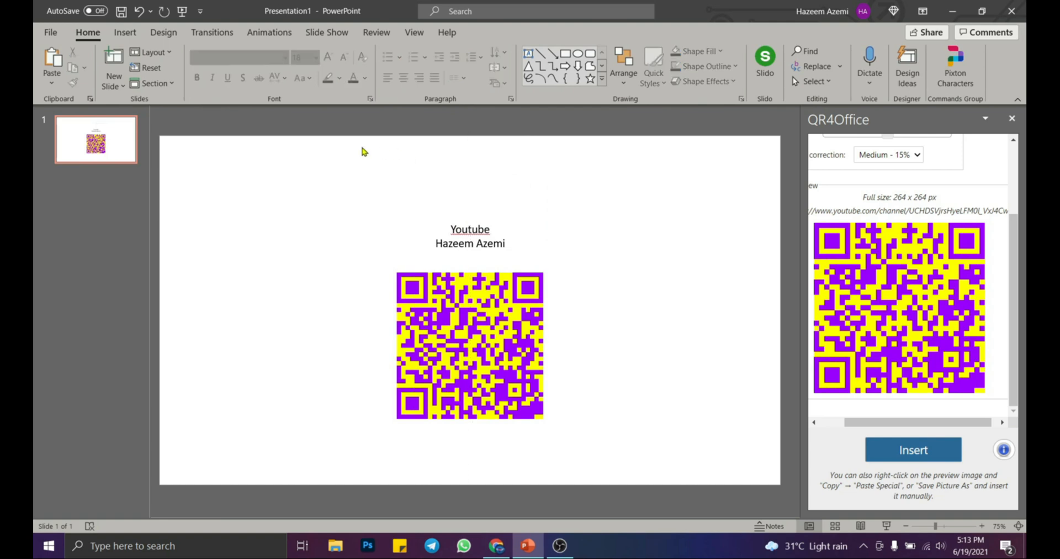
drag(362, 150, 524, 268)
key(ctrl+b)
click(401, 128)
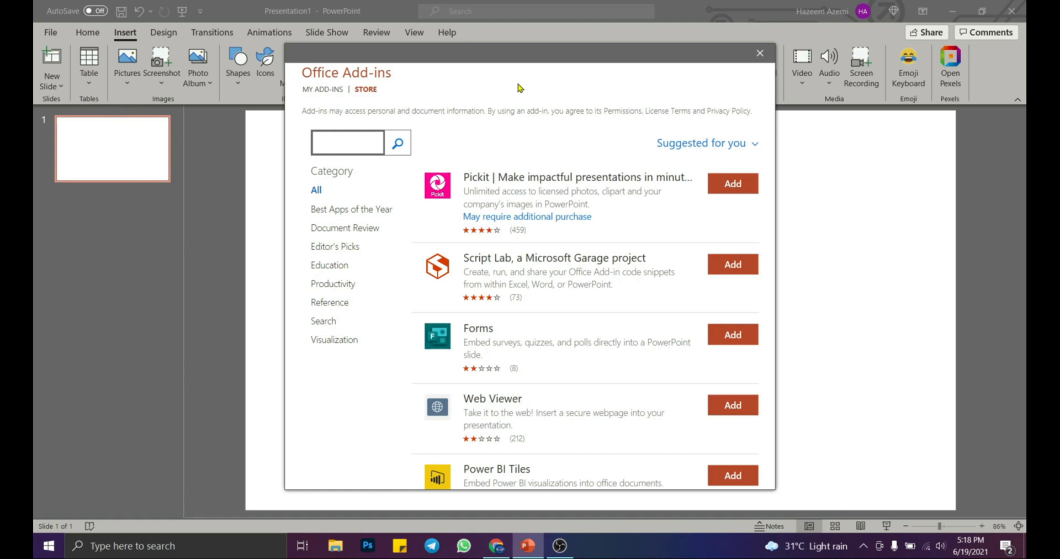
Step: Search the Office Add-ins store for breaktime and add Breaktime, accepting its licence terms
text(breaktime)
click(397, 145)
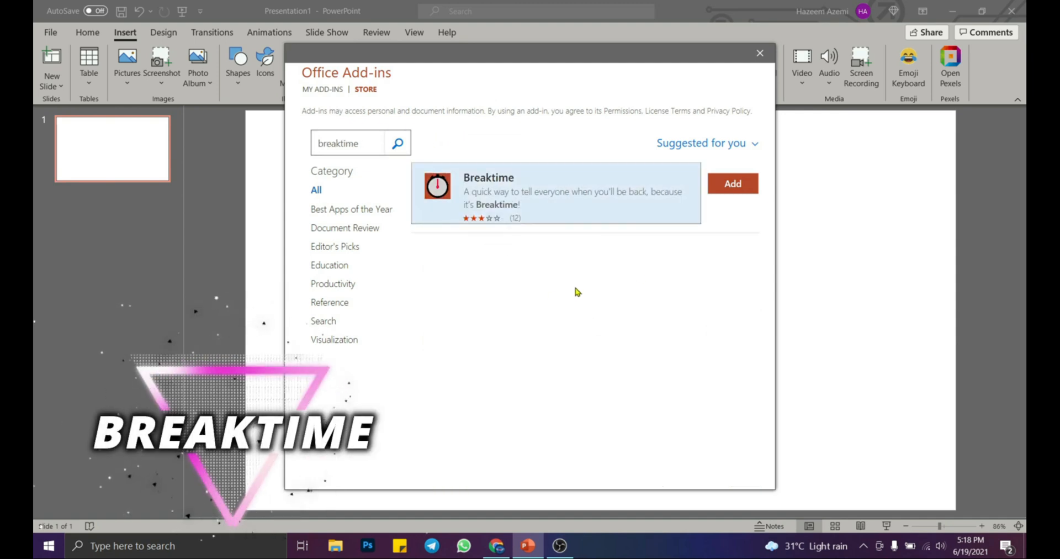
click(737, 192)
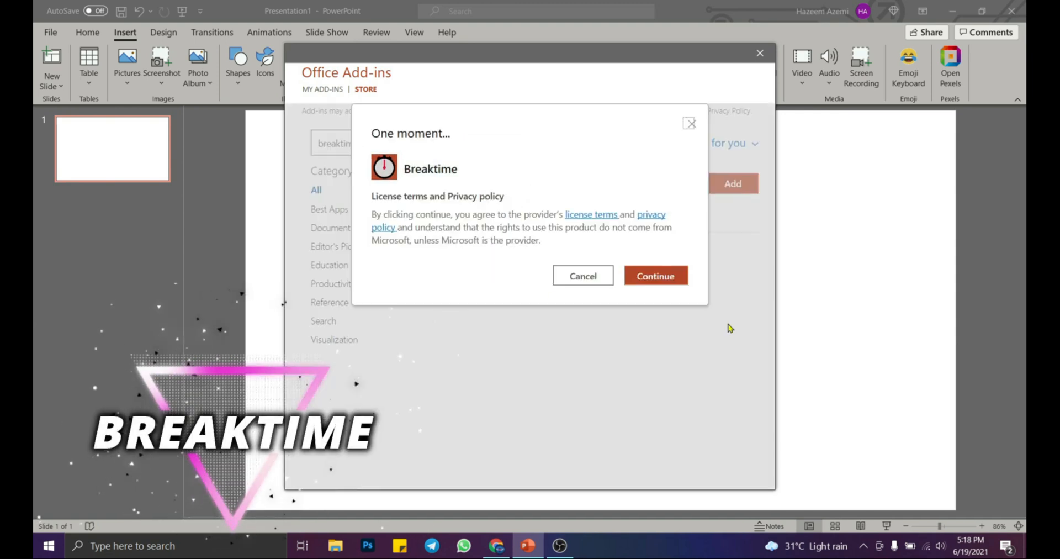
click(665, 276)
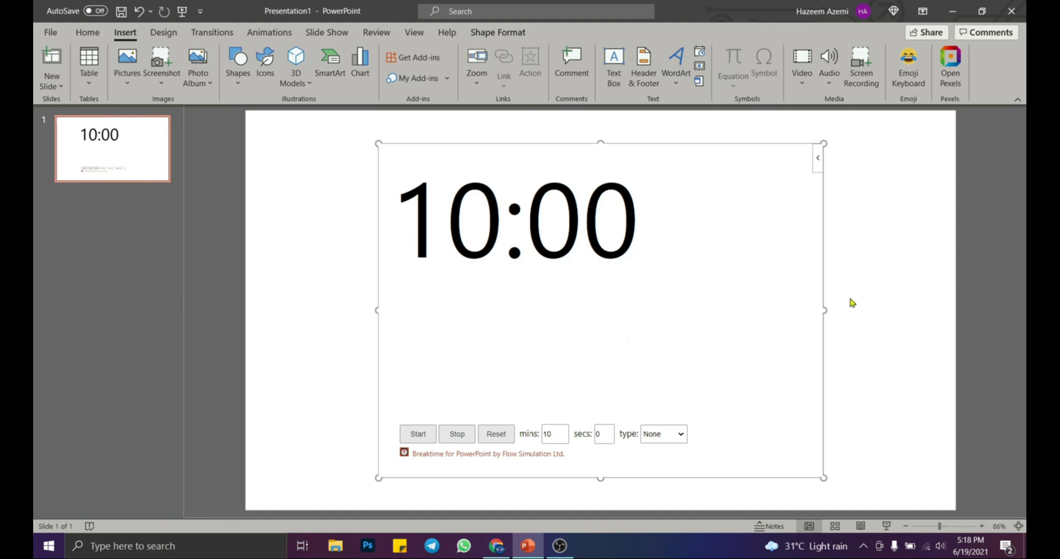
Step: Stretch the Breaktime timer frame so it fills the whole slide
drag(824, 478, 957, 509)
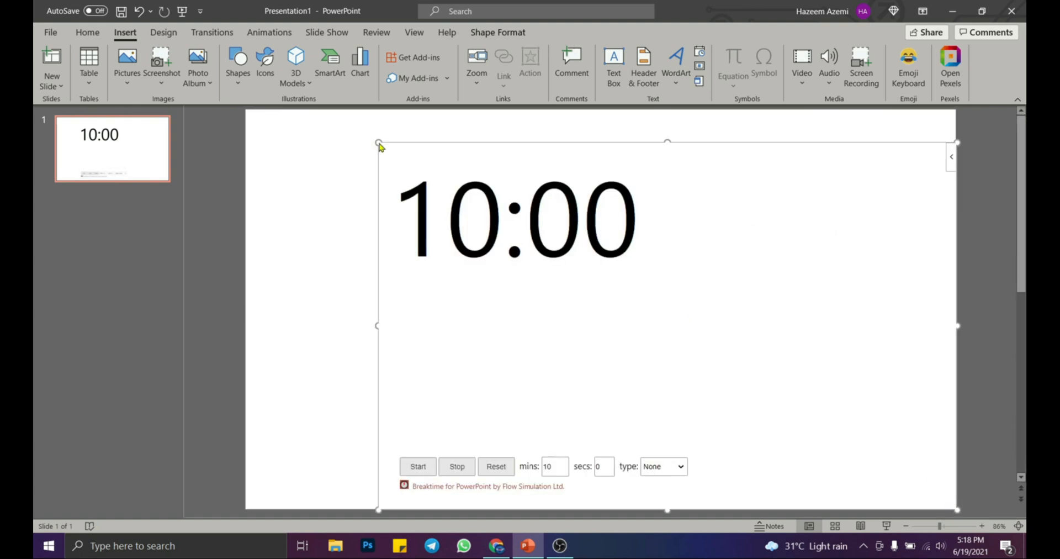
drag(373, 141, 246, 110)
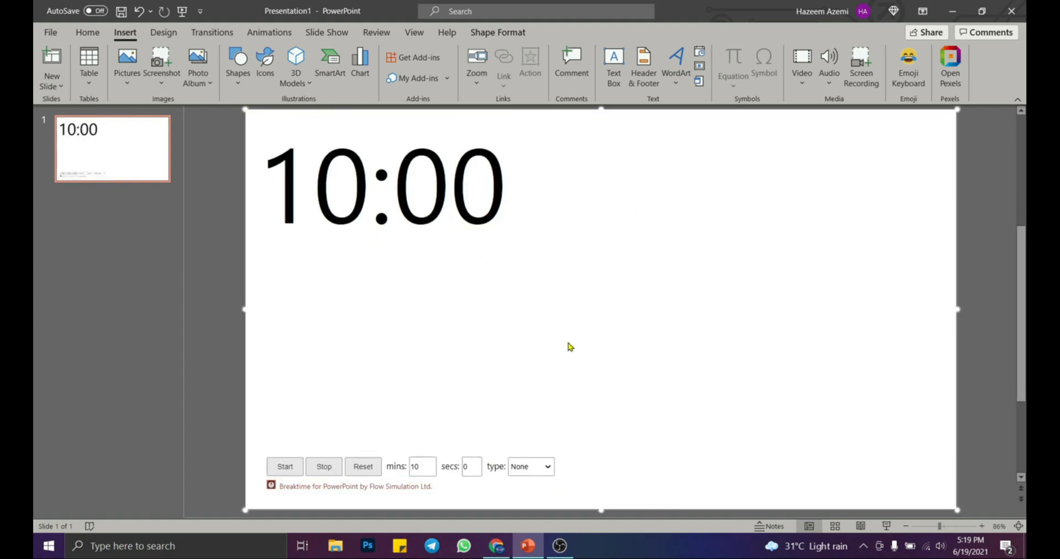
Step: Try the Bar, Dinner and Drinks types on the Breaktime timer
click(525, 467)
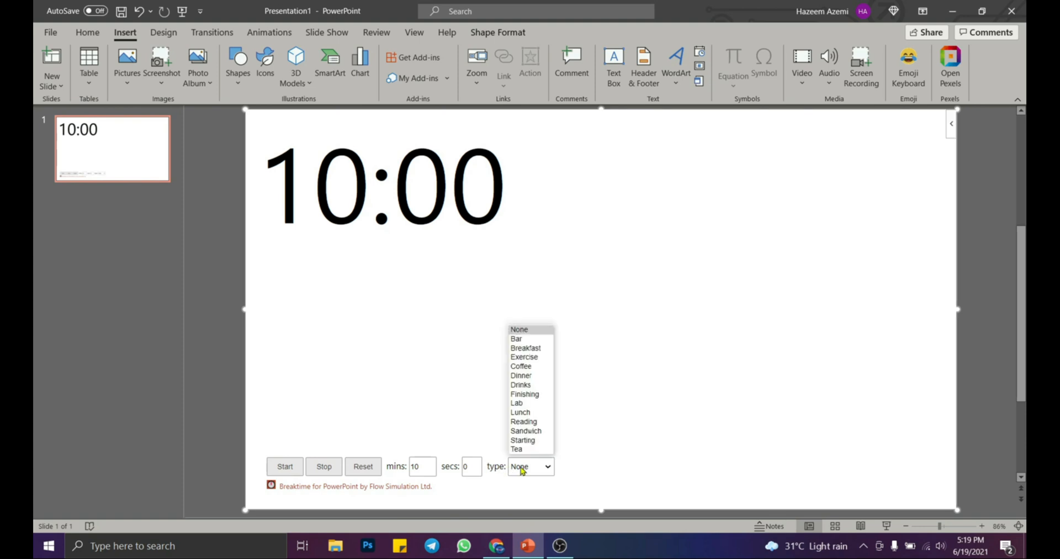
click(530, 342)
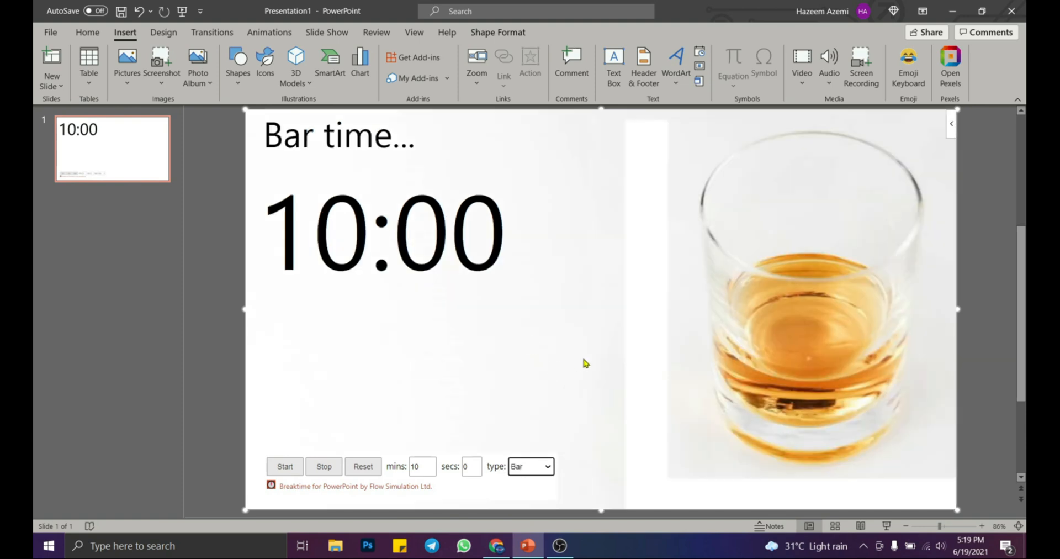
click(540, 465)
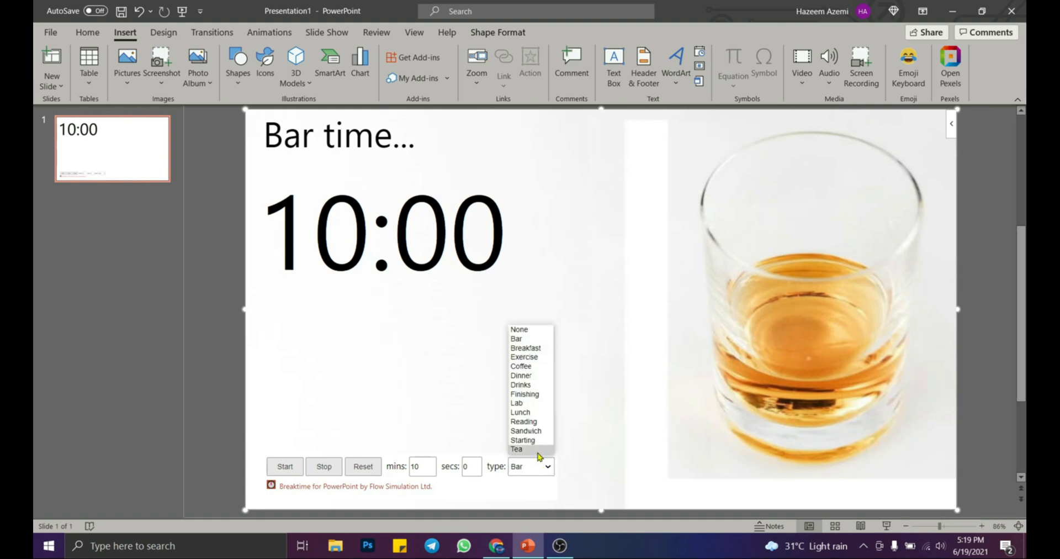
click(524, 375)
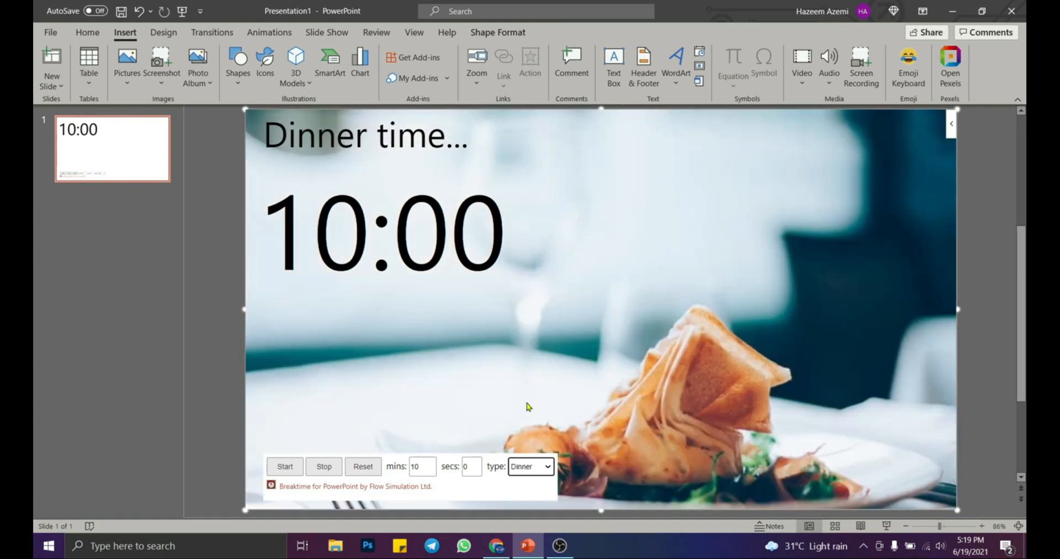
click(541, 467)
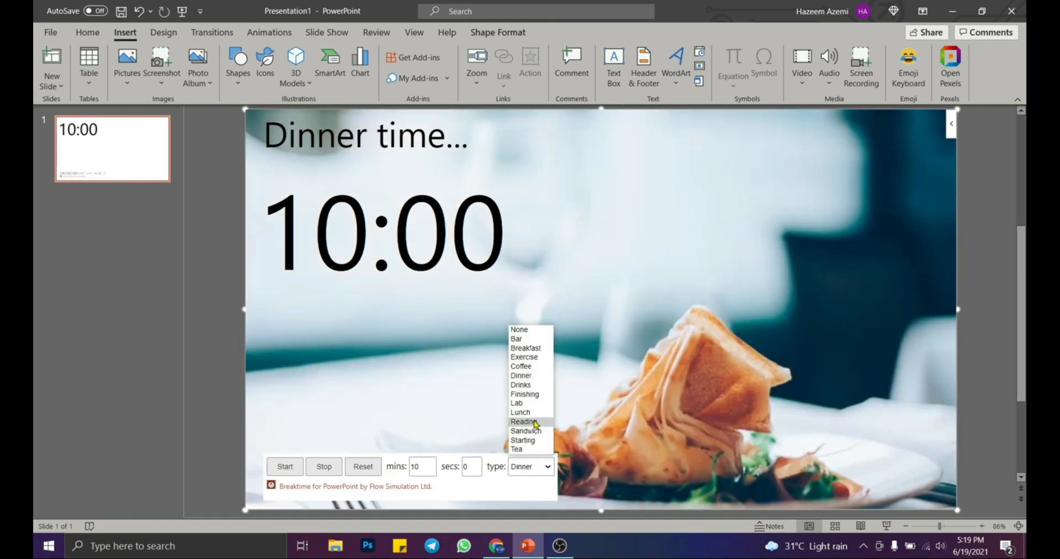
click(522, 385)
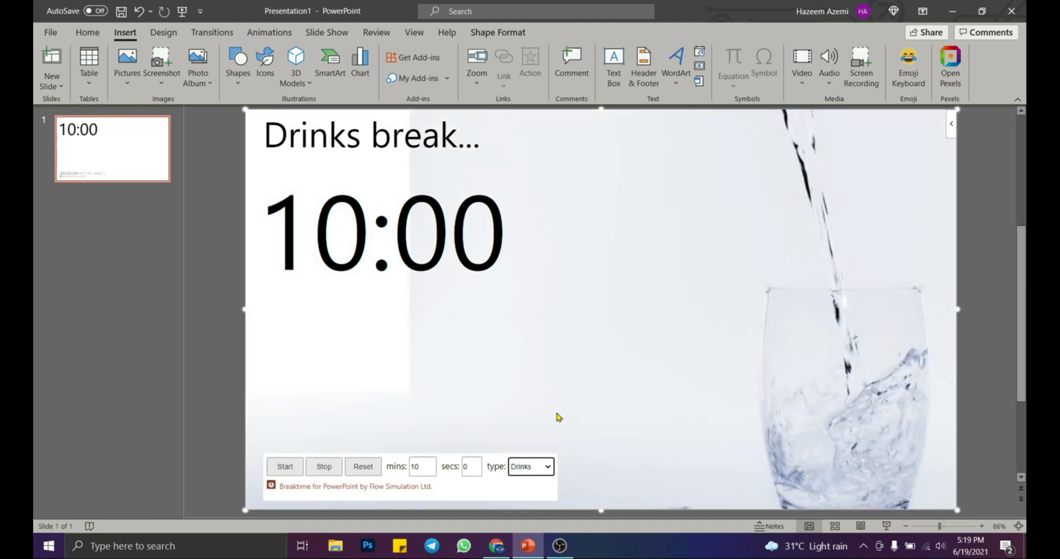
Step: Set the Breaktime timer to the Lunch type with 5 minutes and start the countdown
click(541, 467)
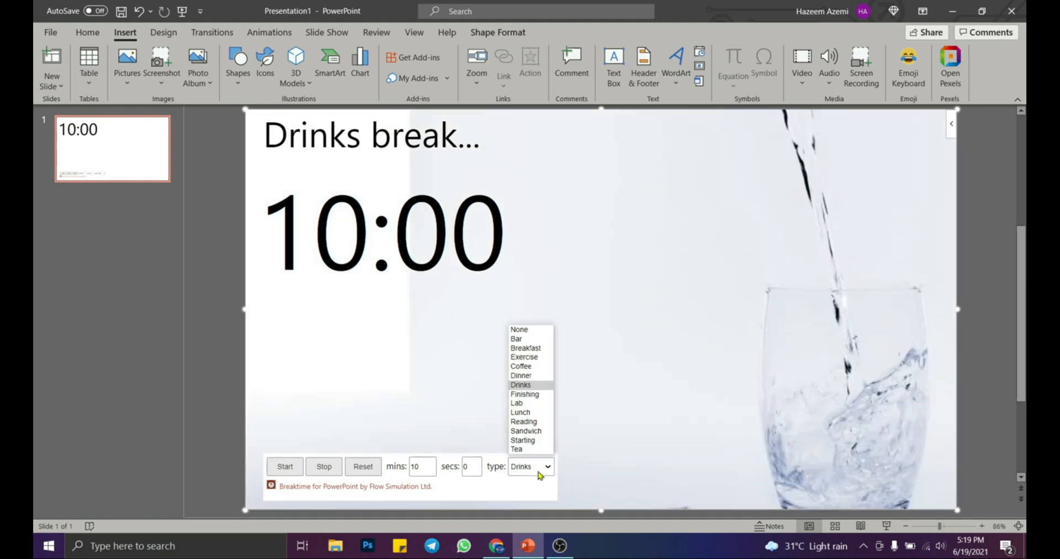
click(520, 412)
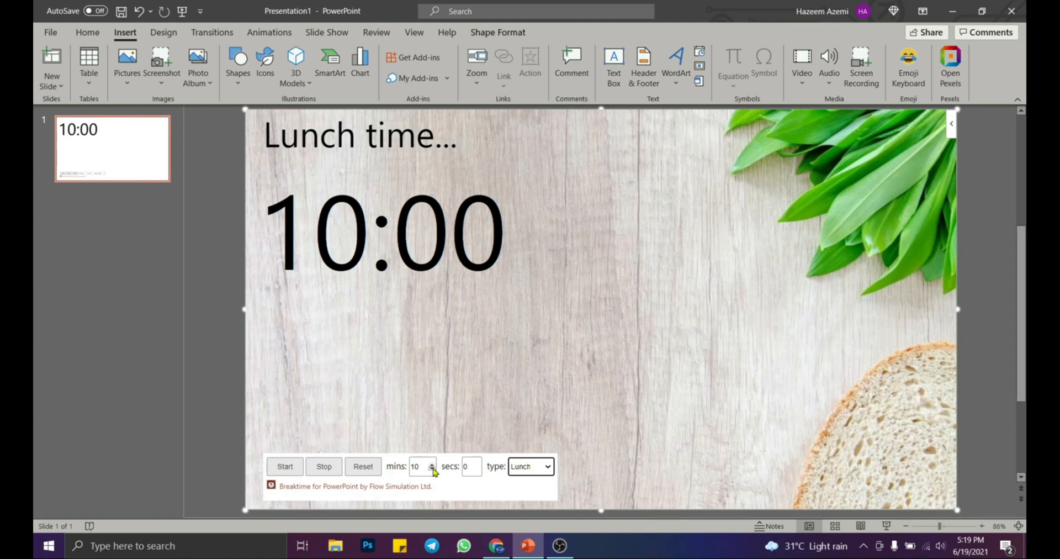
drag(420, 470, 408, 467)
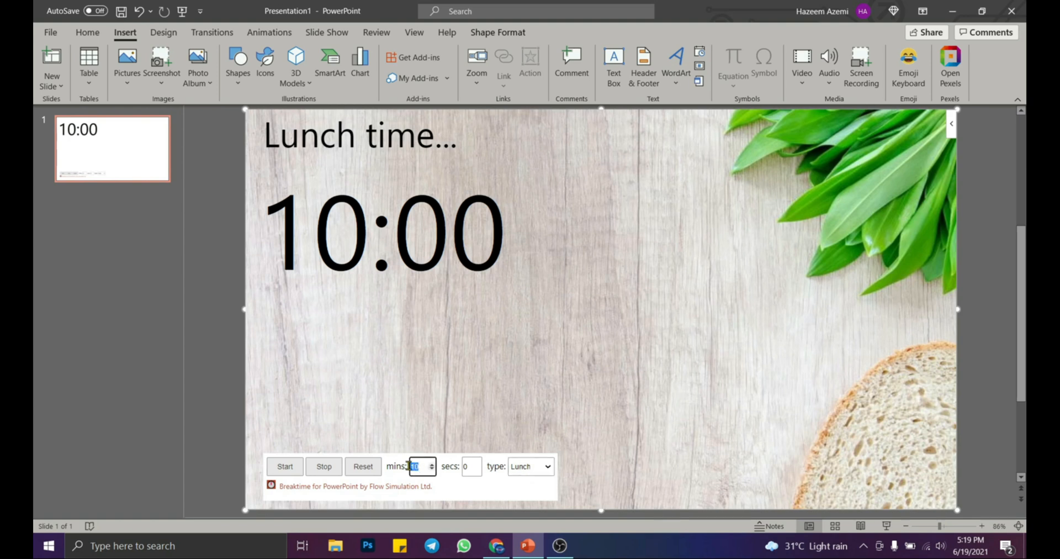
text(5)
click(397, 424)
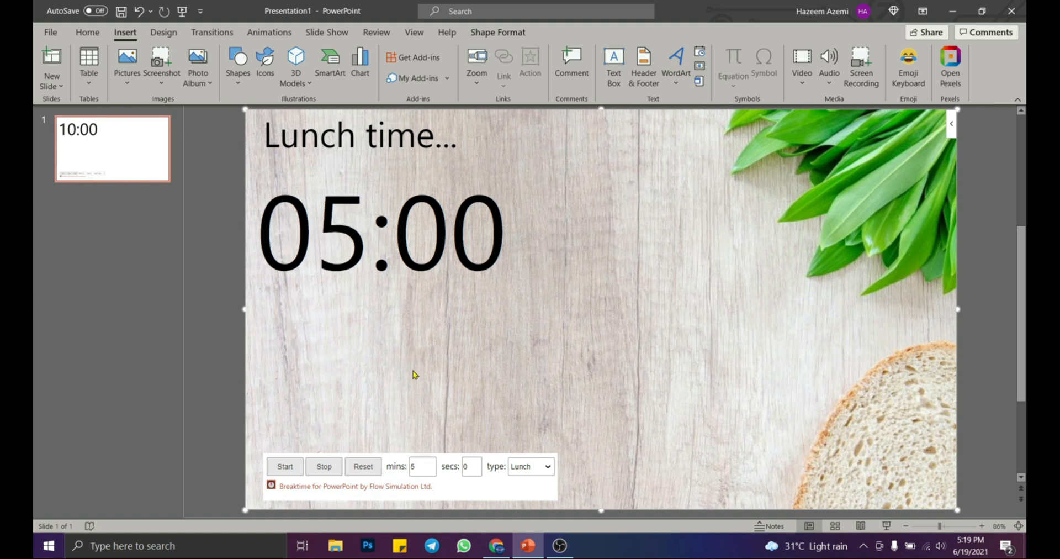
click(286, 466)
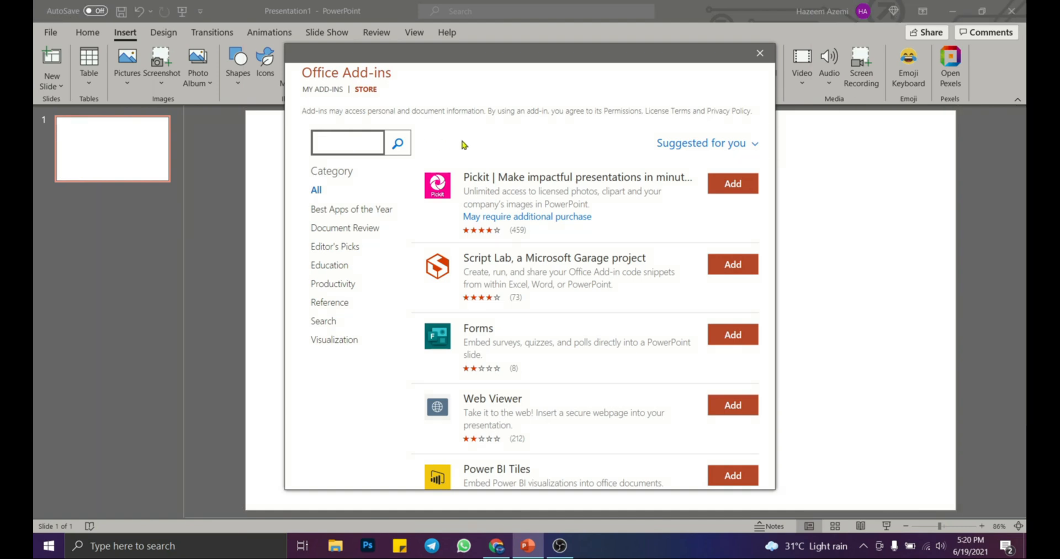
Step: Search the Office Add-ins store for "to do list pro" and add ToDo List Pro, accepting its licence terms
text(to do list)
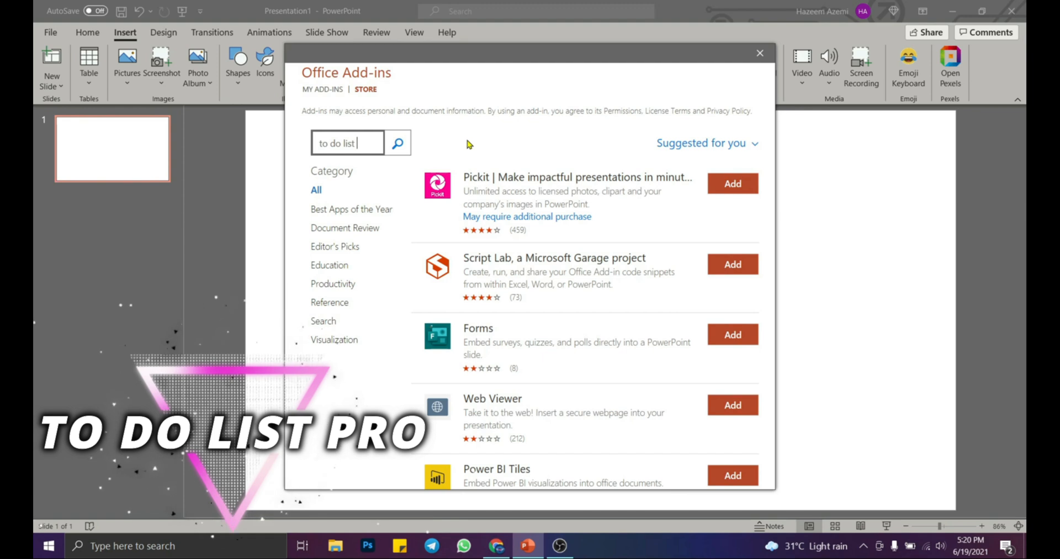
text(pro)
key(Return)
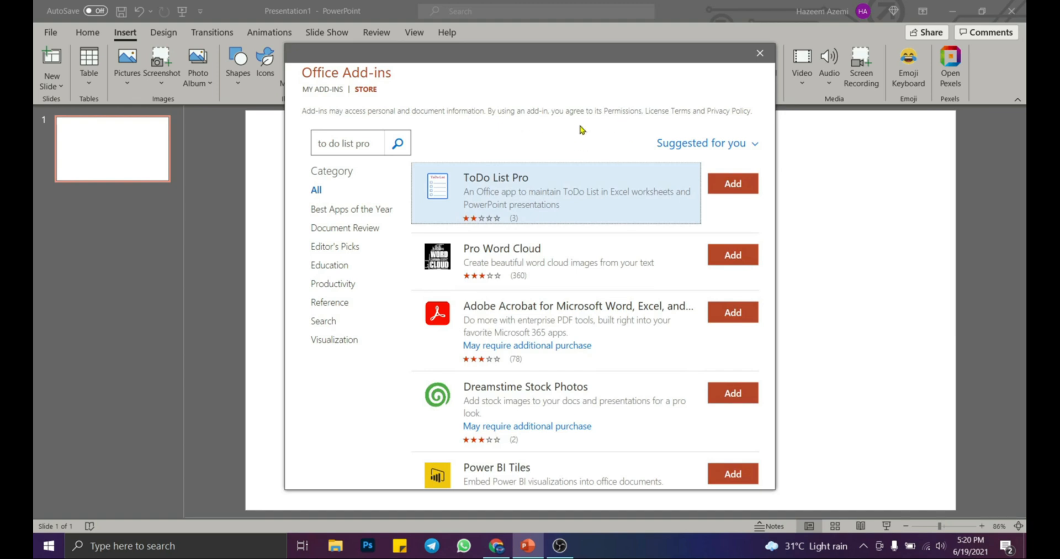
click(731, 183)
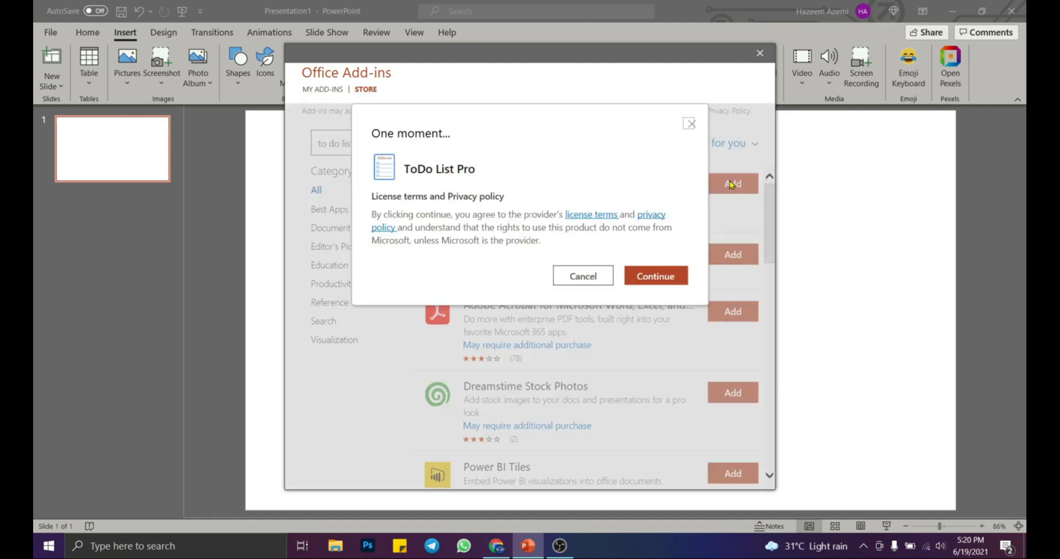
click(666, 272)
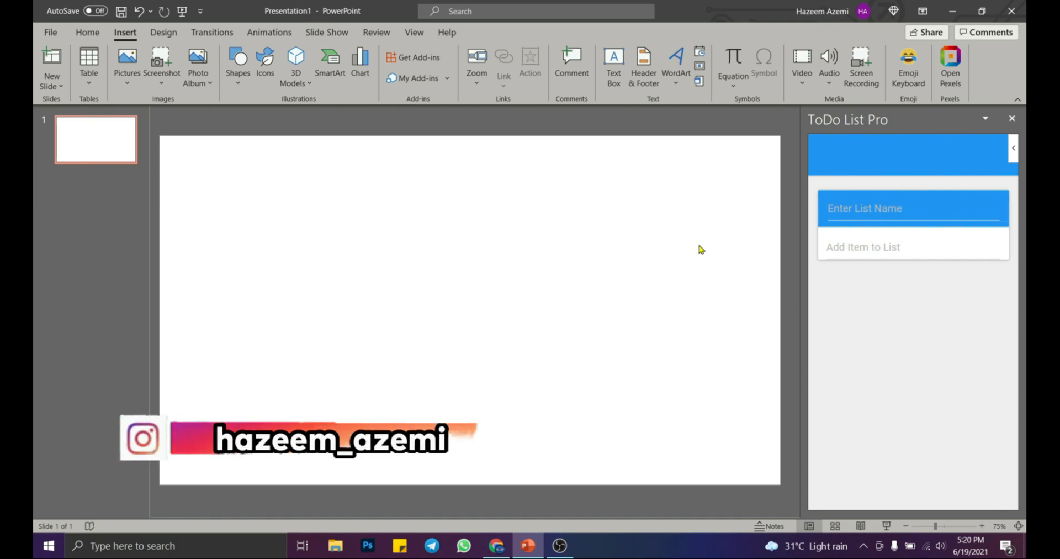
Step: Name the list BAHASA MELAYU in the ToDo List Pro add-in
click(897, 209)
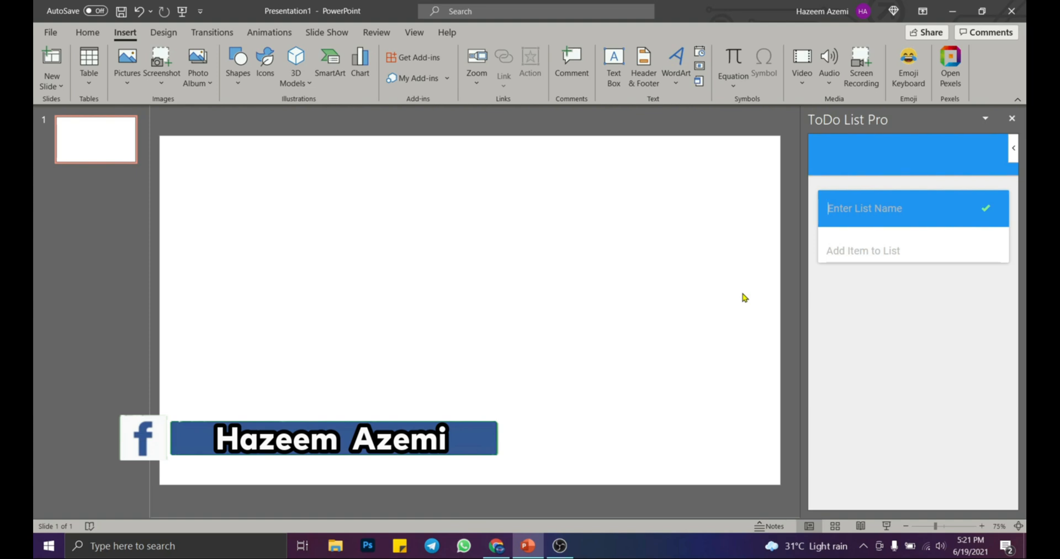
text(B)
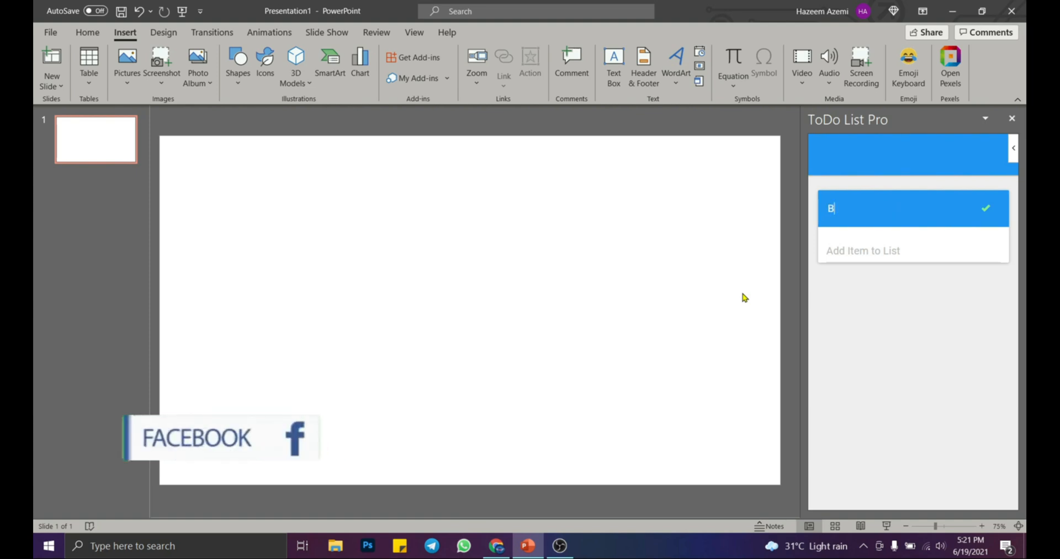
text(AHASA)
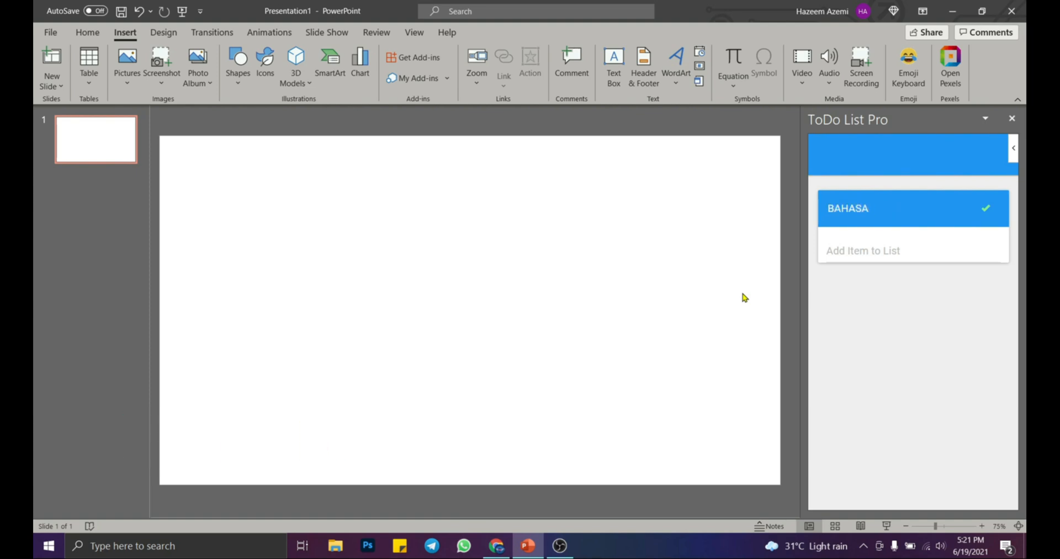
text( MELAYU)
Step: Add the items TAJUK and TAJUK 2 to the BAHASA MELAYU list and delete both again
click(872, 251)
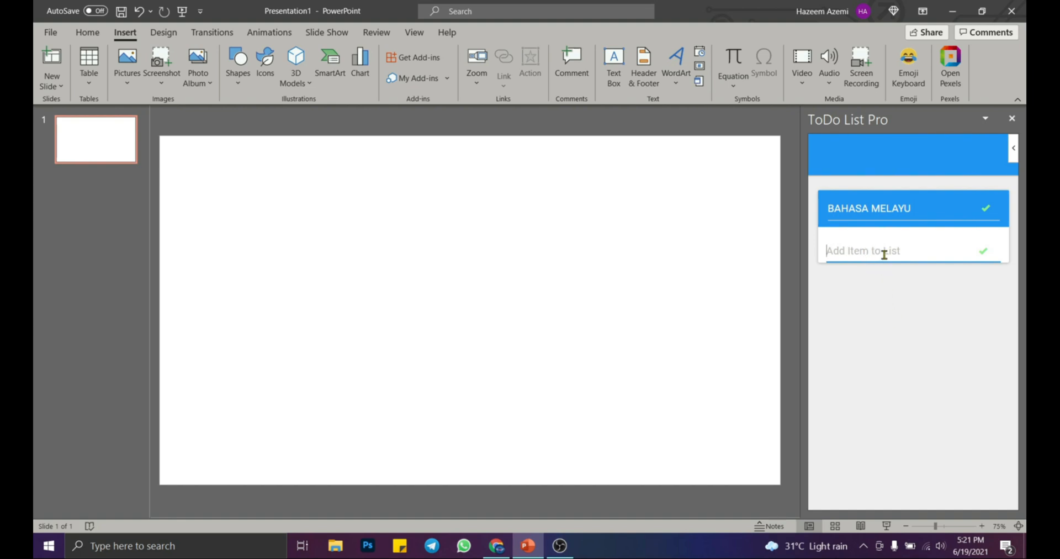
text(TAJUK)
click(980, 252)
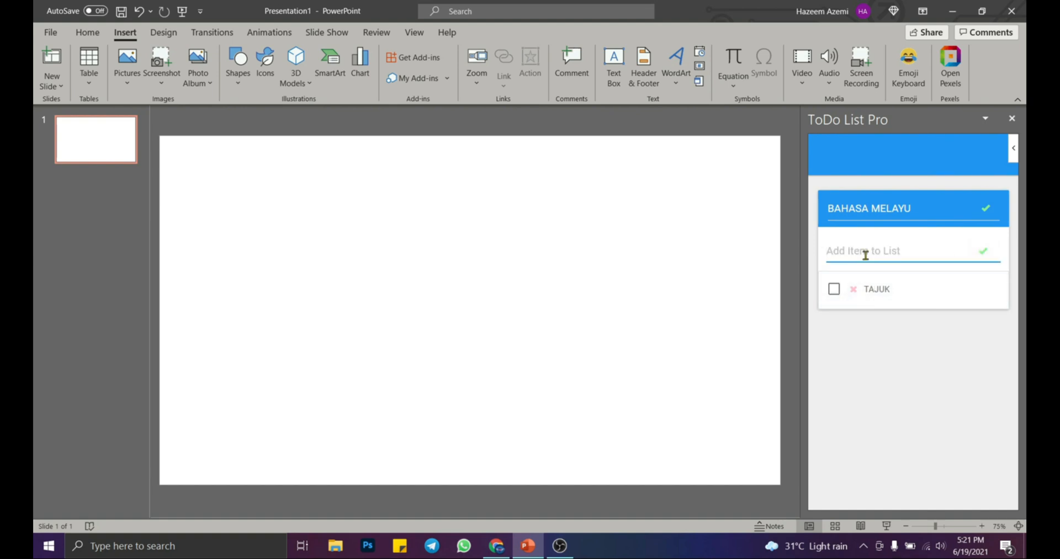
text(TAJUK 2)
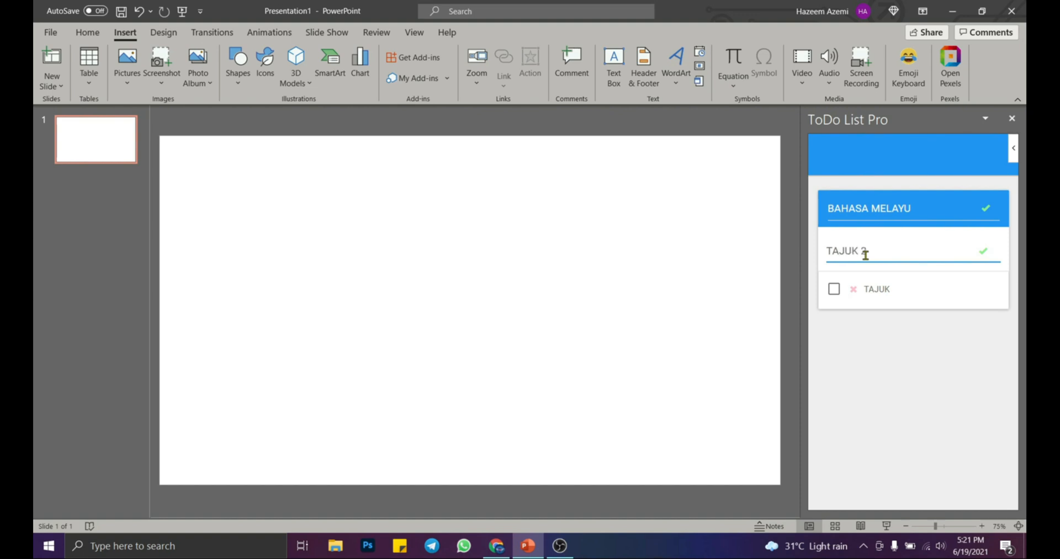
click(982, 254)
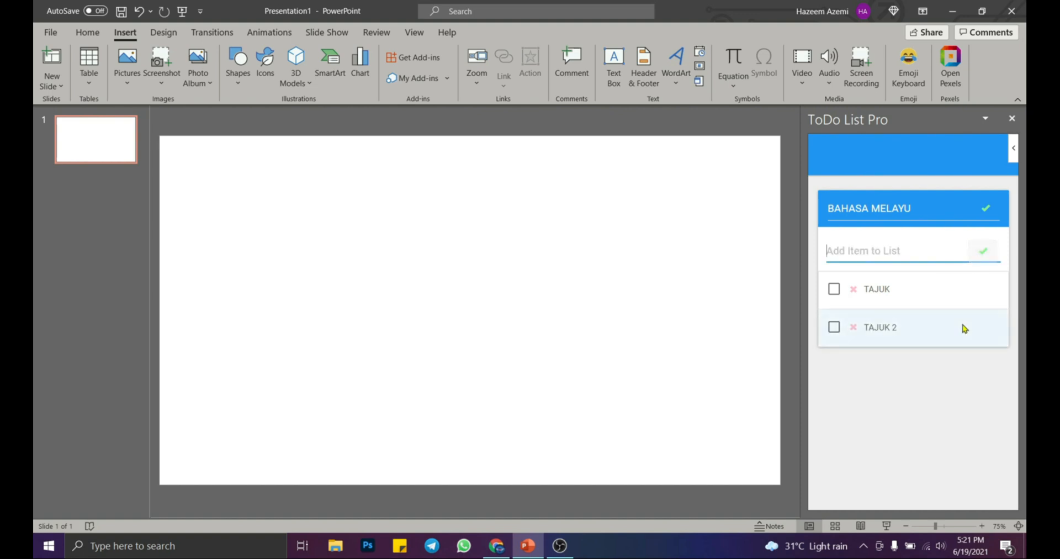
click(853, 289)
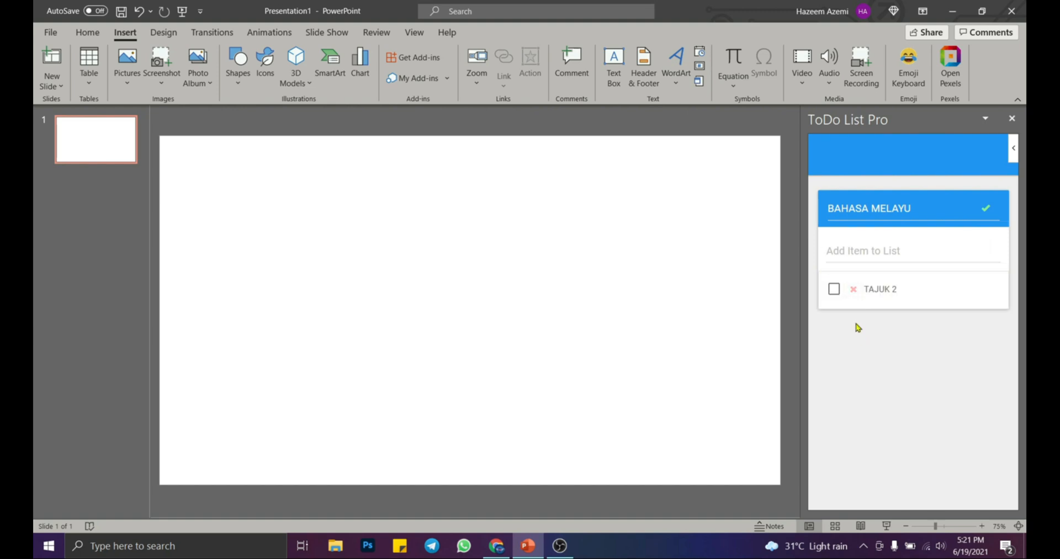
click(852, 288)
Step: Add the items TAJUK 1, TAJUK 2 and TAJUK 3 to the BAHASA MELAYU list
click(865, 257)
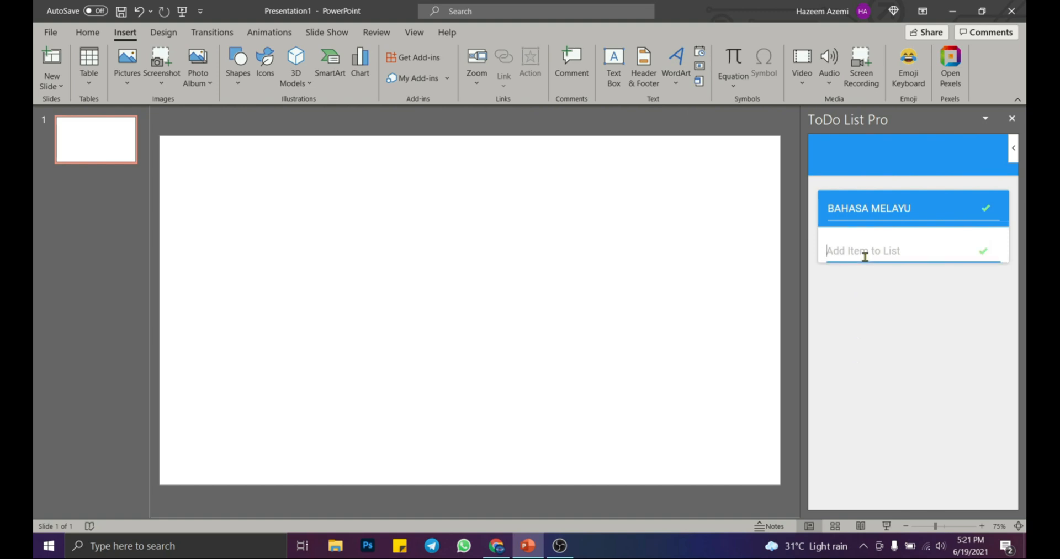
text(TAJUK 1)
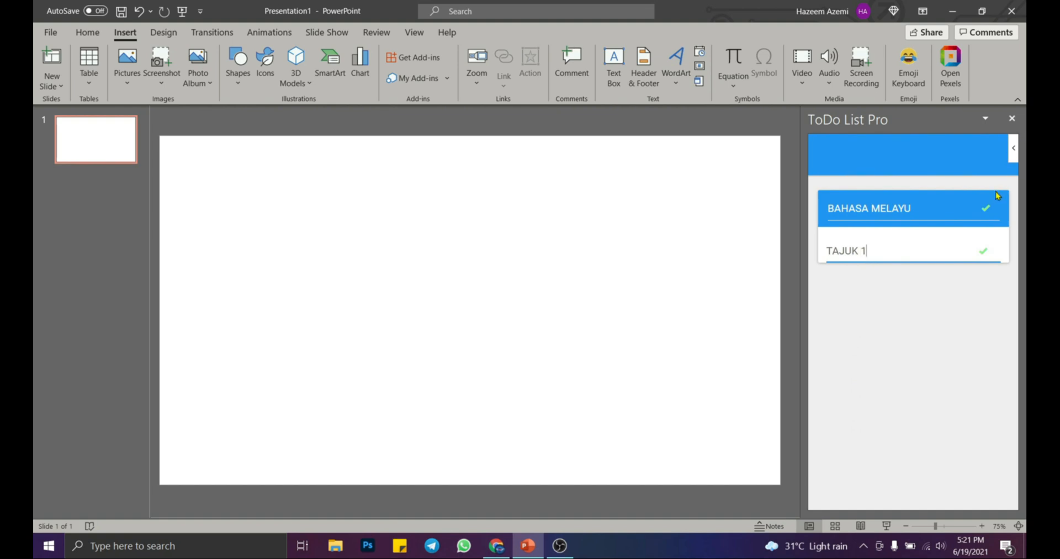
click(983, 251)
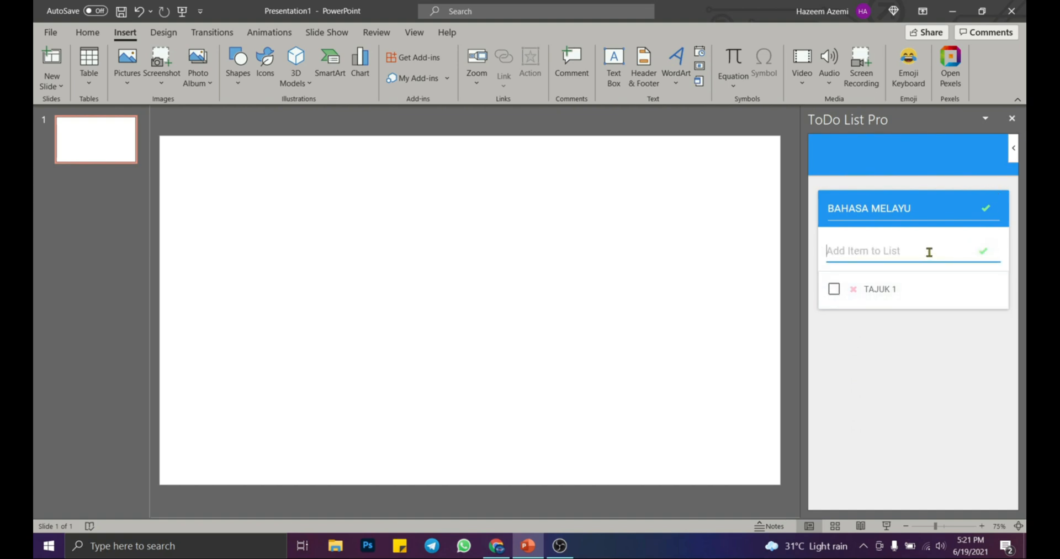
text(TAJUK 2)
click(983, 251)
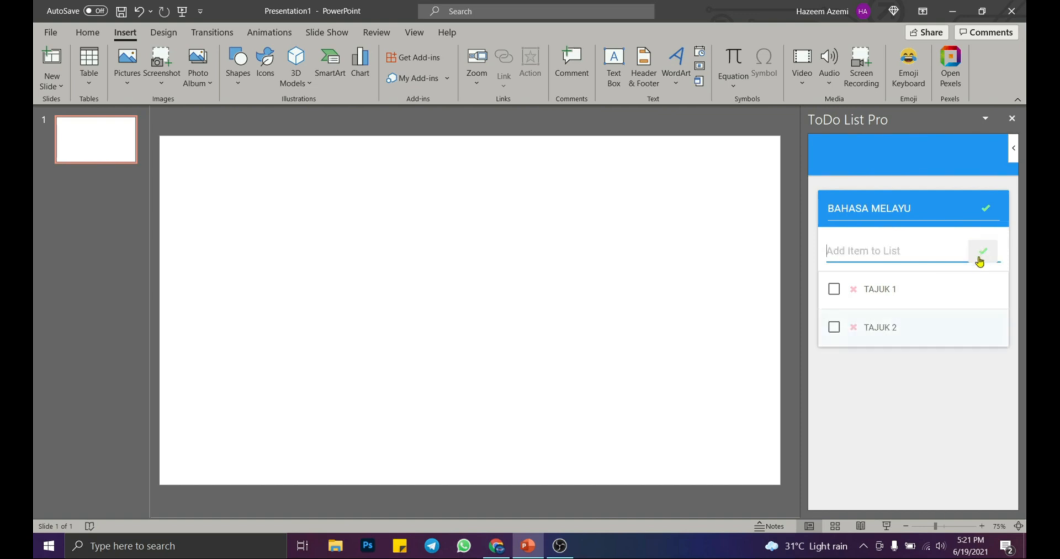
text(TAJUK 3)
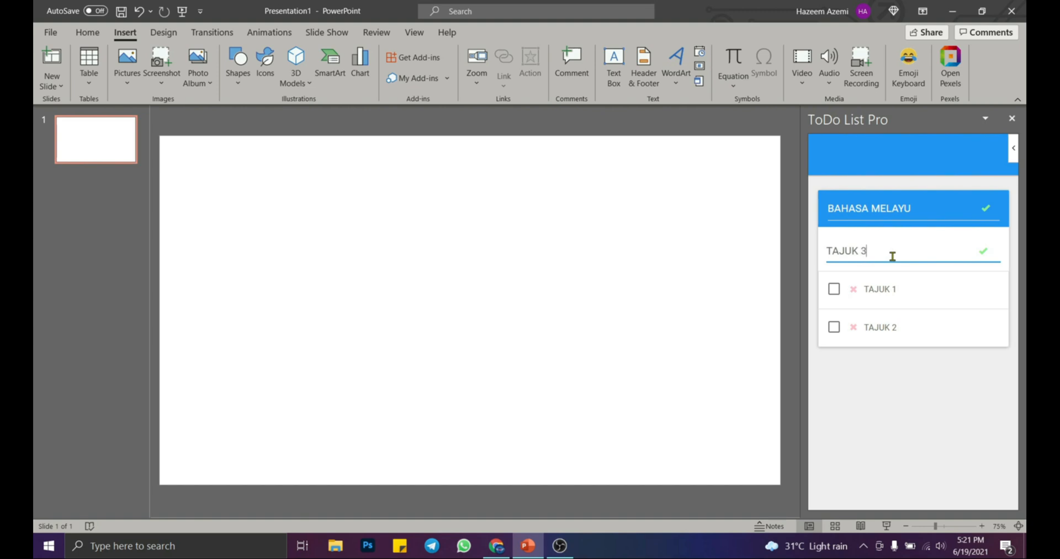
key(Return)
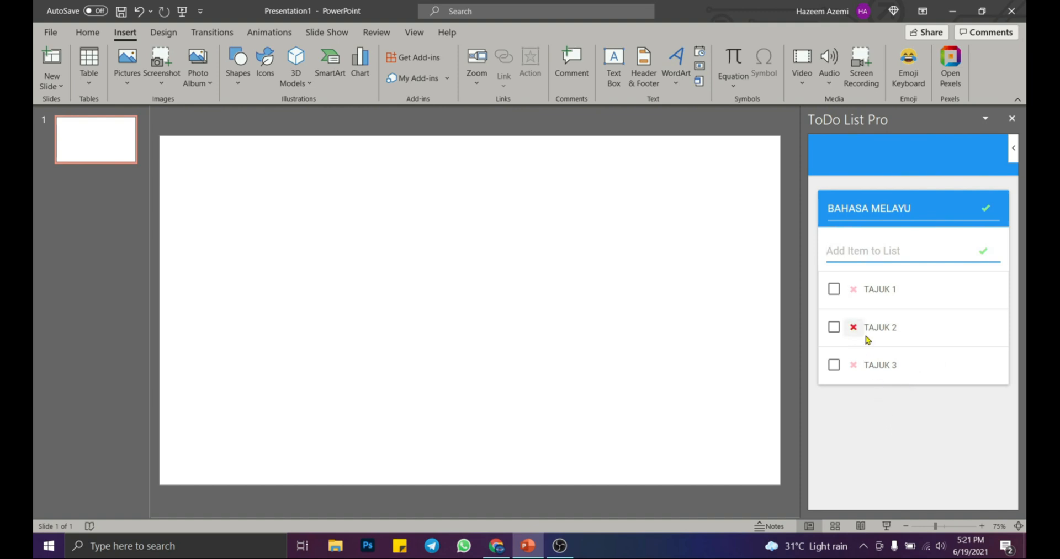
Step: Mark TAJUK 1 as done and delete all three TAJUK items from the list
click(833, 289)
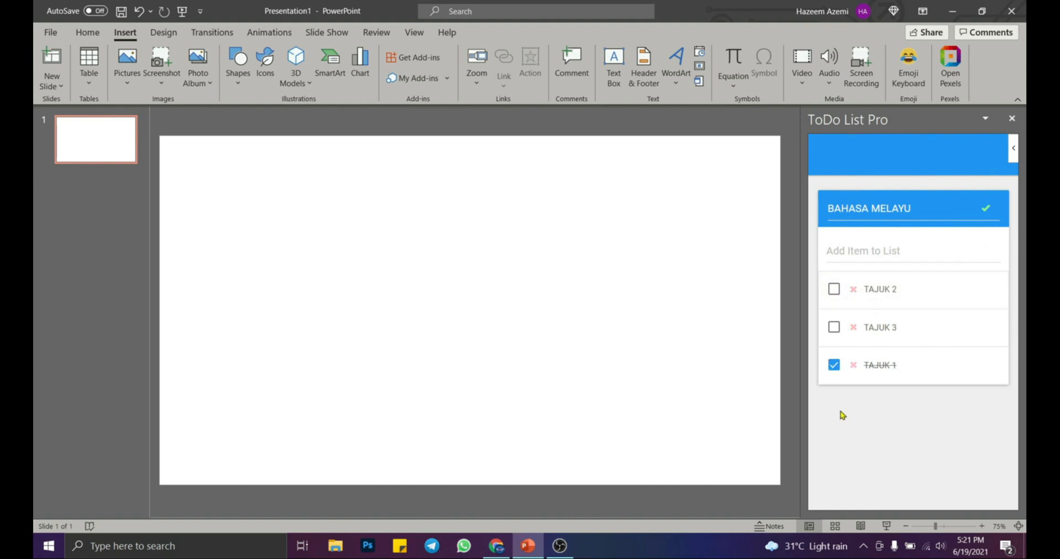
click(853, 365)
click(853, 327)
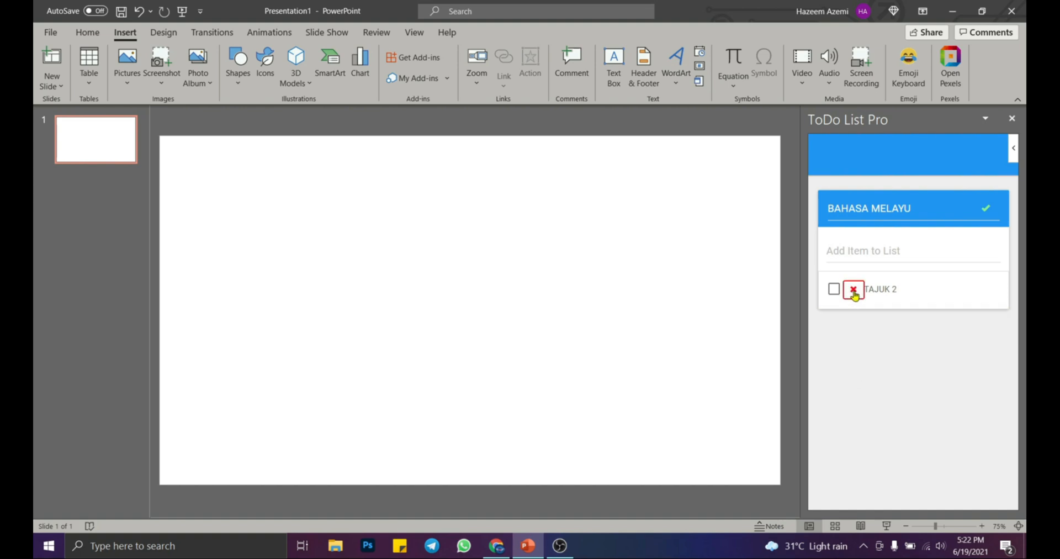
click(853, 289)
Step: Add the items Pengenalan, Isi and Penutup to the BAHASA MELAYU list
click(886, 249)
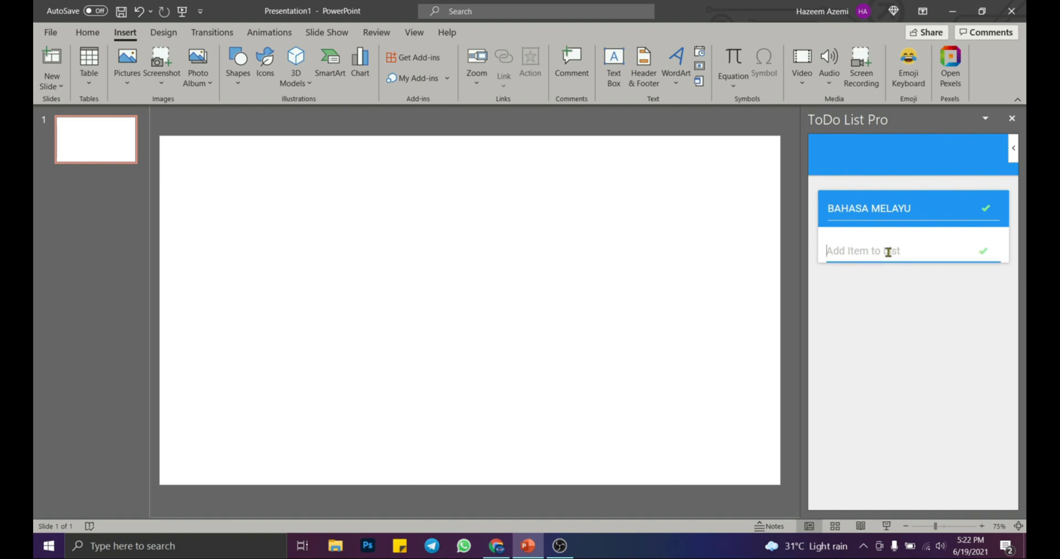
text(Pengenalan)
key(Return)
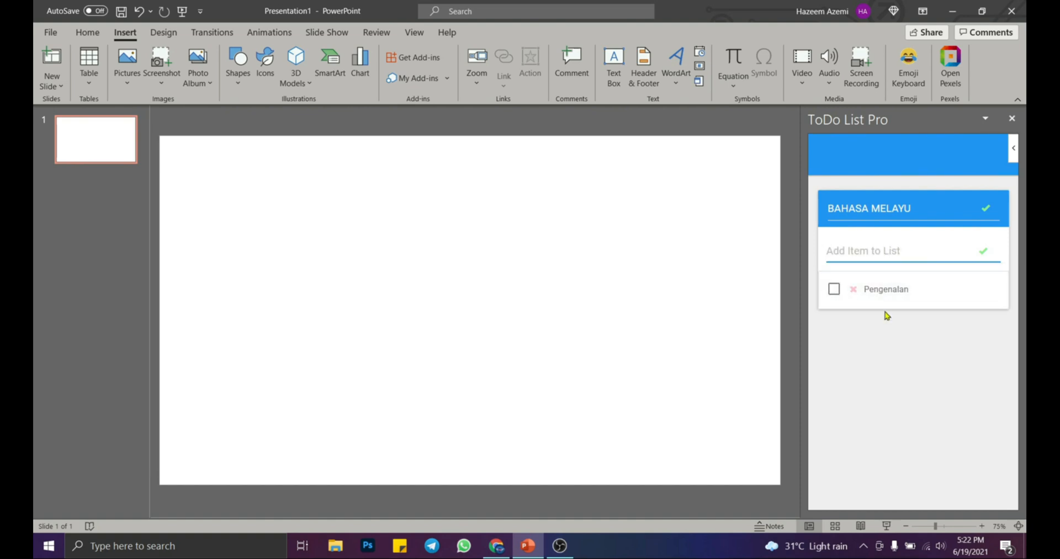
text(Isi)
key(Return)
text(P)
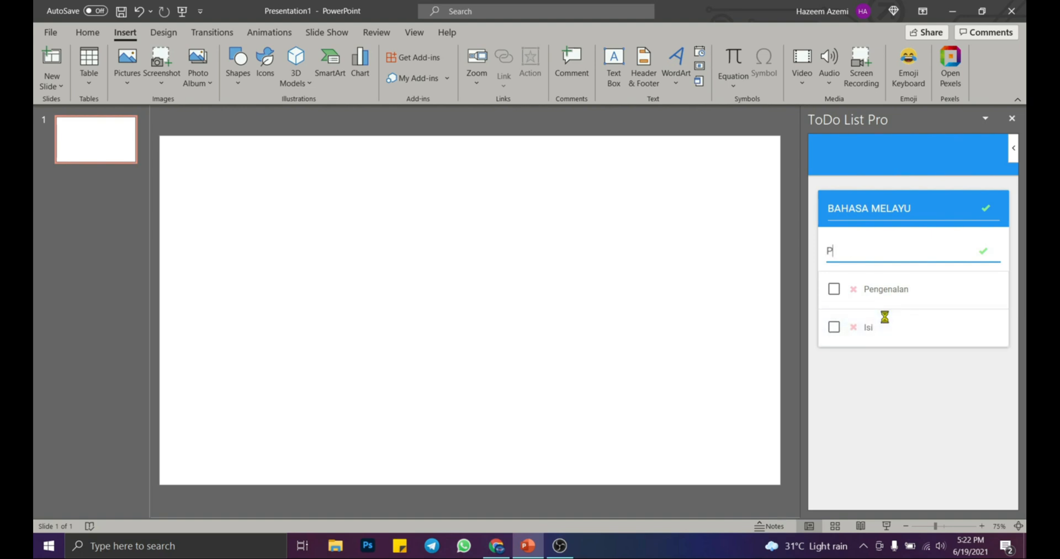
text(enutup)
key(Return)
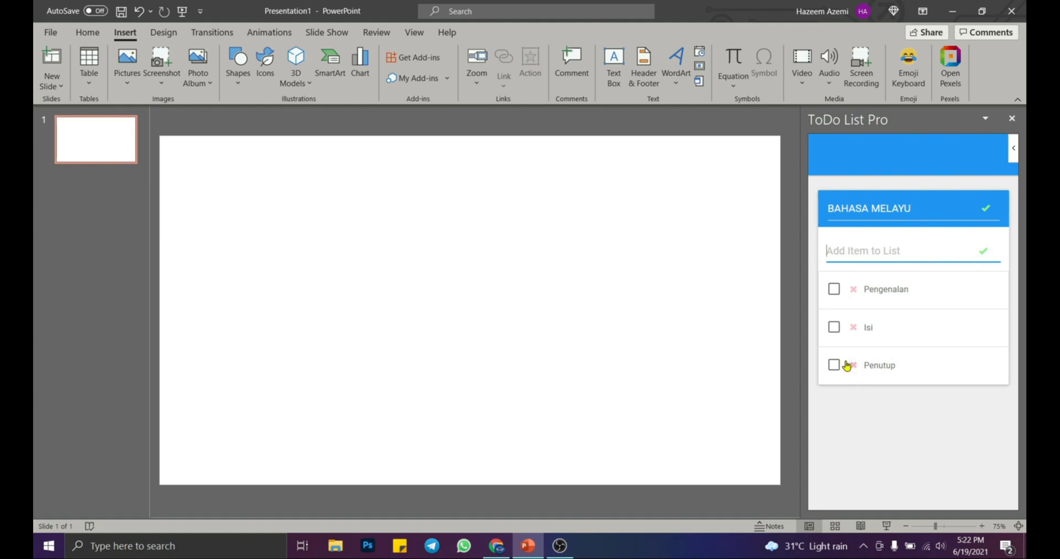
Step: Mark the list items Pengenalan, Isi and Penutup as done, in that order
click(834, 290)
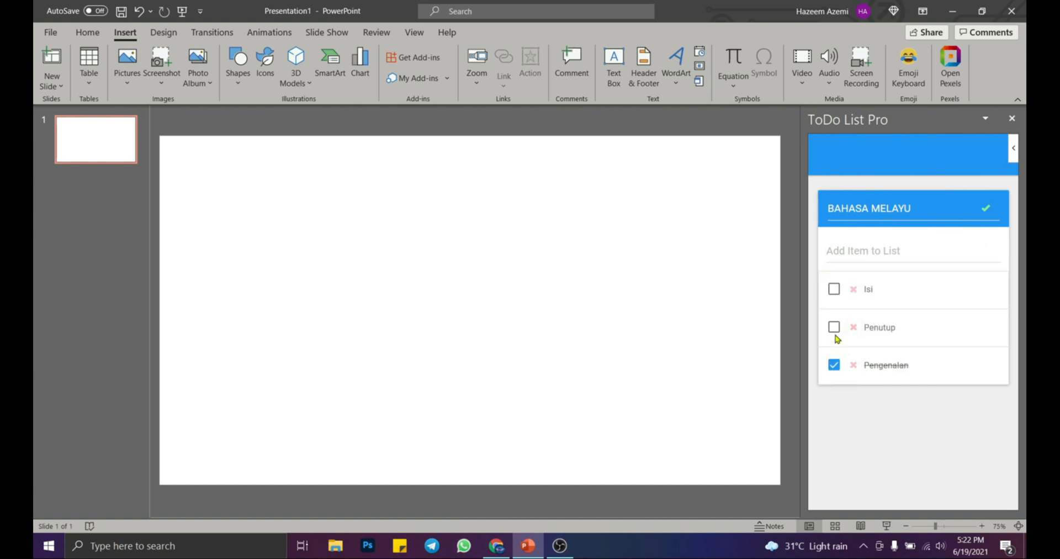
click(835, 291)
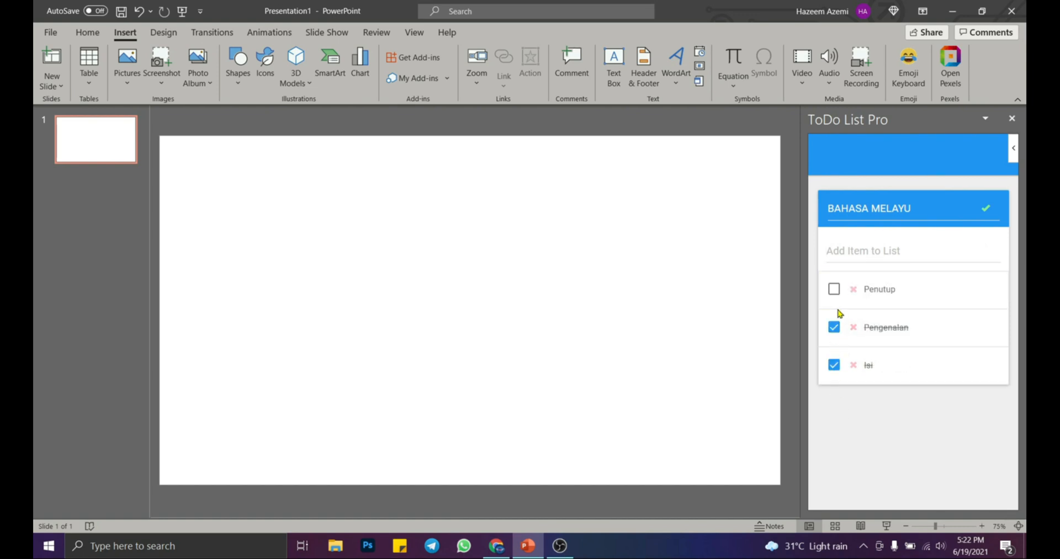
click(835, 290)
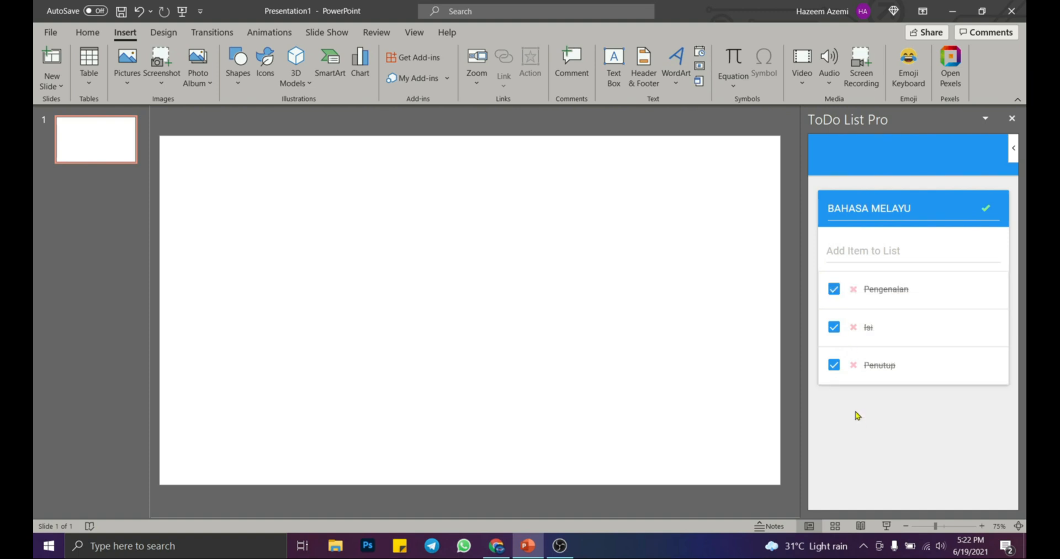